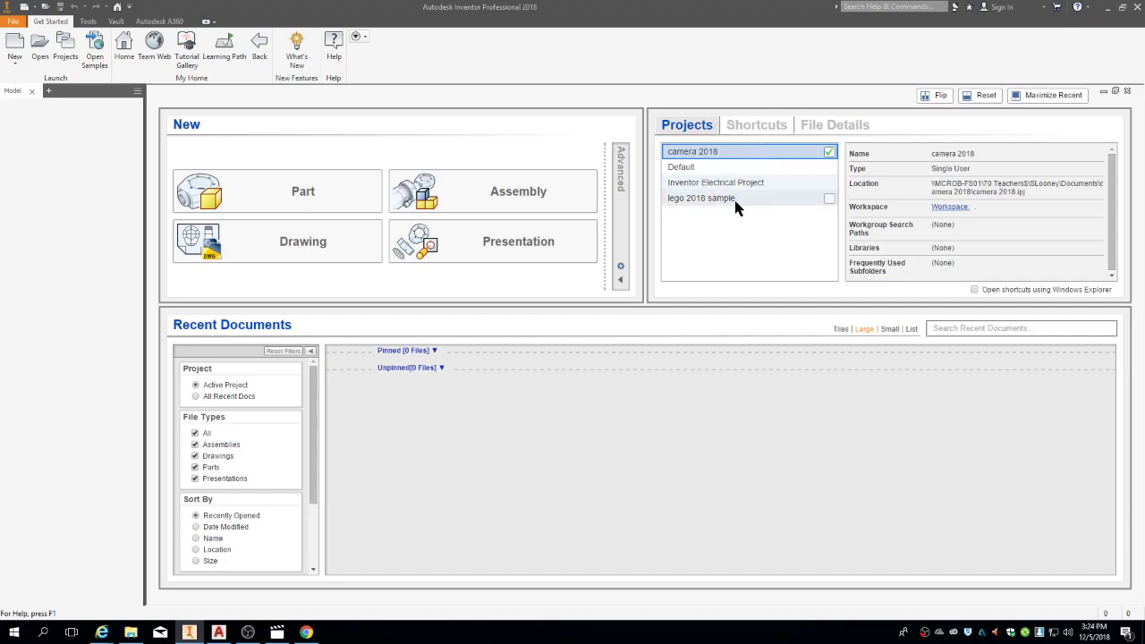
# Step: With the camera 2018 project active, create a part from the Metric Standard (mm).ipt template
pyautogui.click(830, 197)
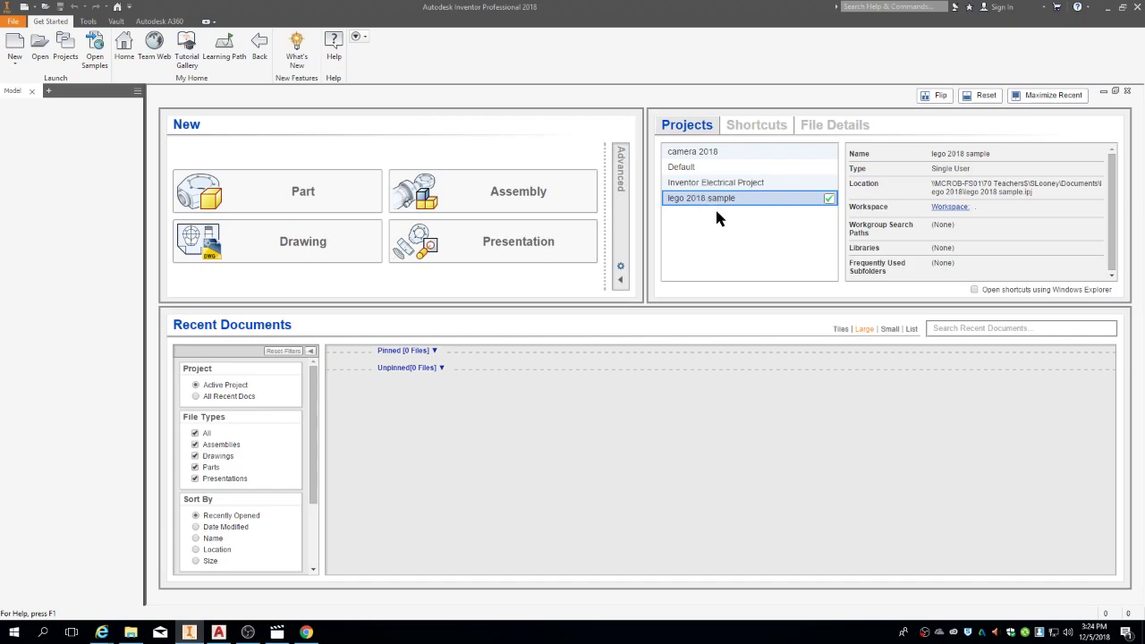
pyautogui.doubleClick(755, 152)
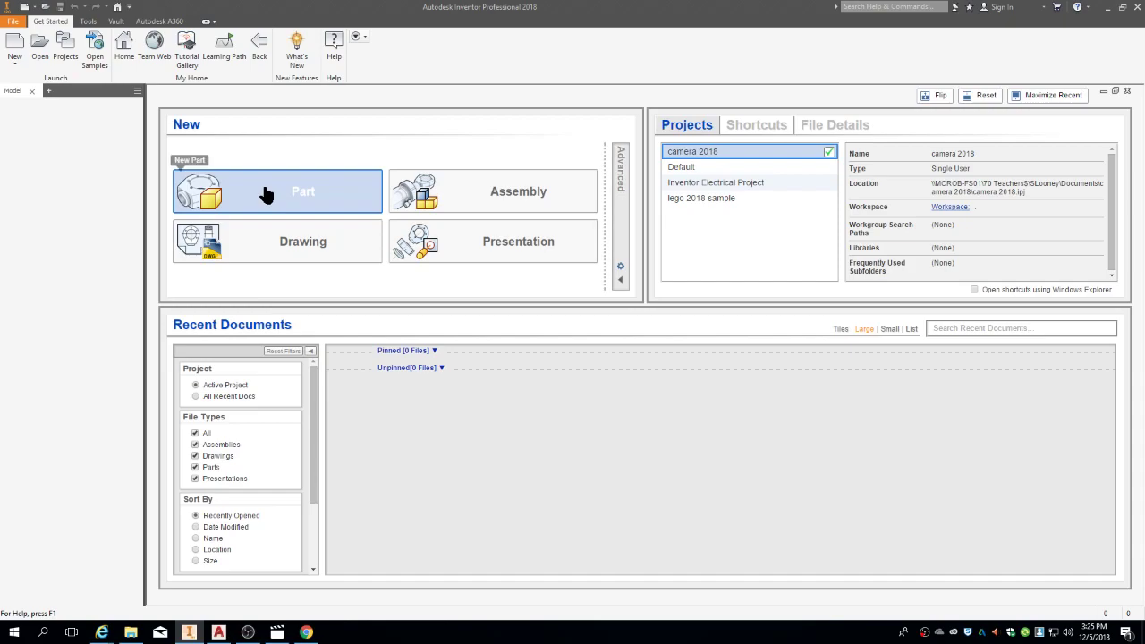
pyautogui.click(16, 43)
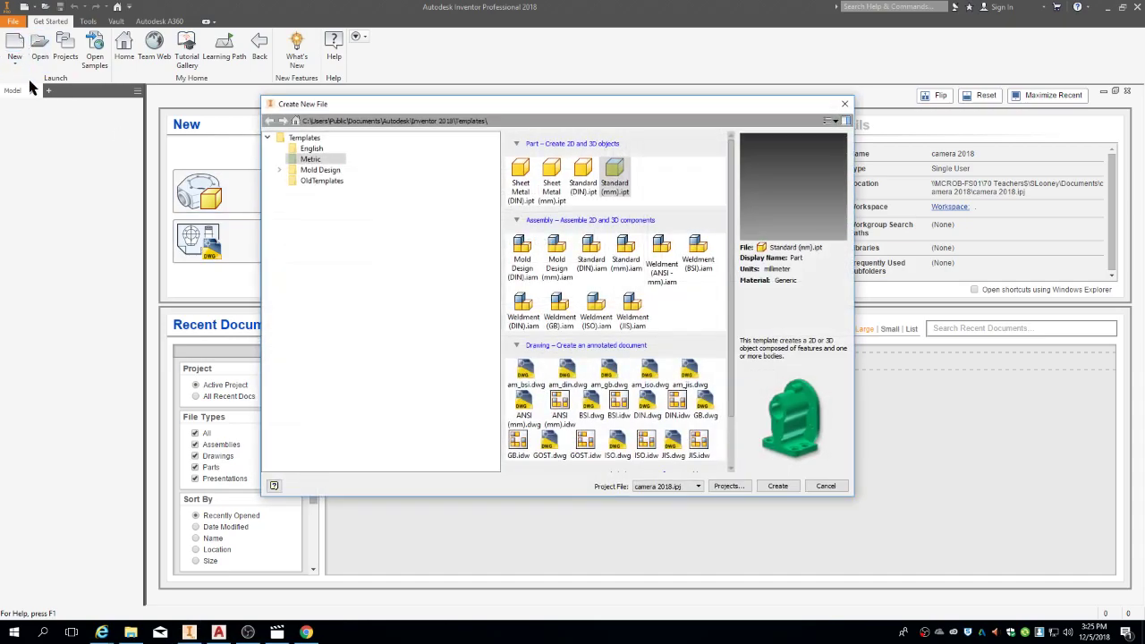
pyautogui.click(323, 150)
pyautogui.click(313, 159)
pyautogui.click(619, 182)
pyautogui.click(784, 485)
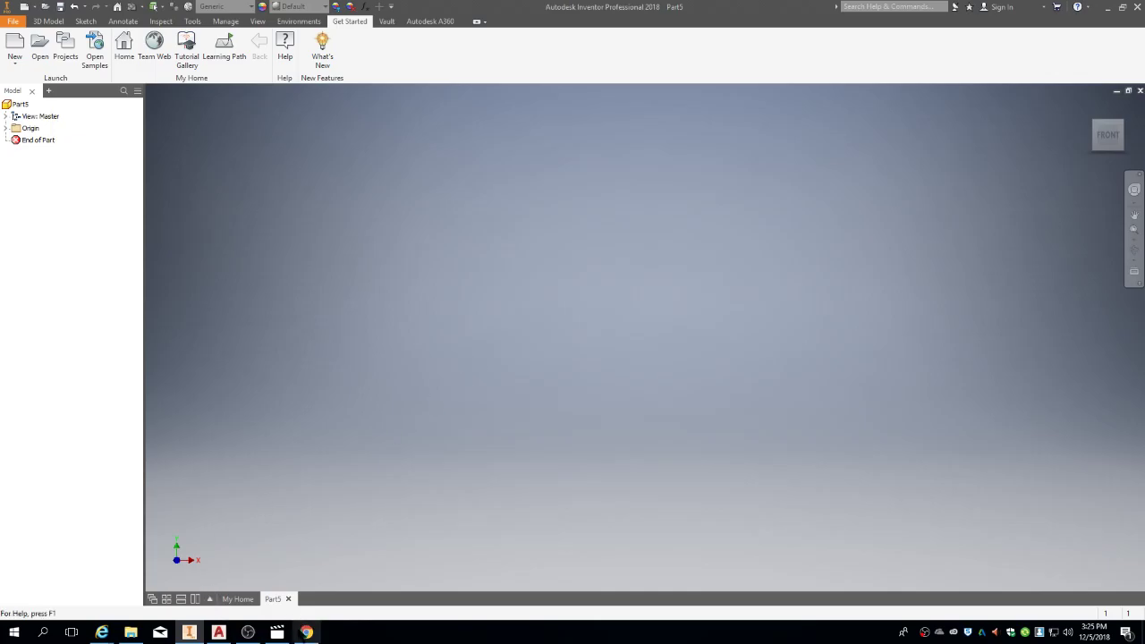
pyautogui.click(306, 632)
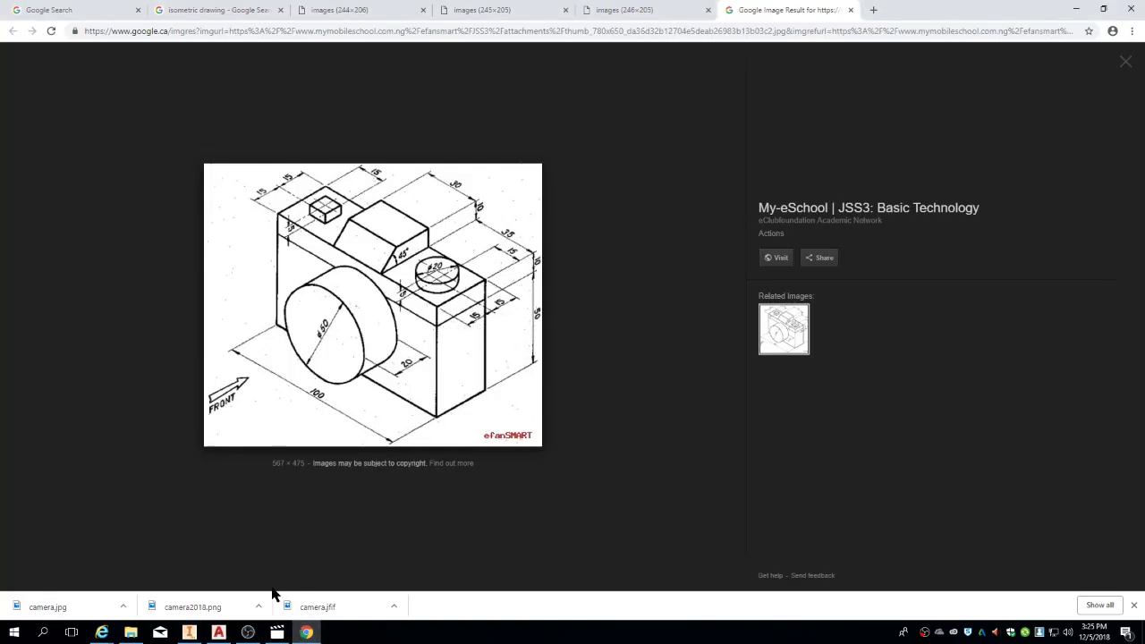
# Step: Open the camera 2018 folder in File Explorer over the camera drawing
pyautogui.click(130, 632)
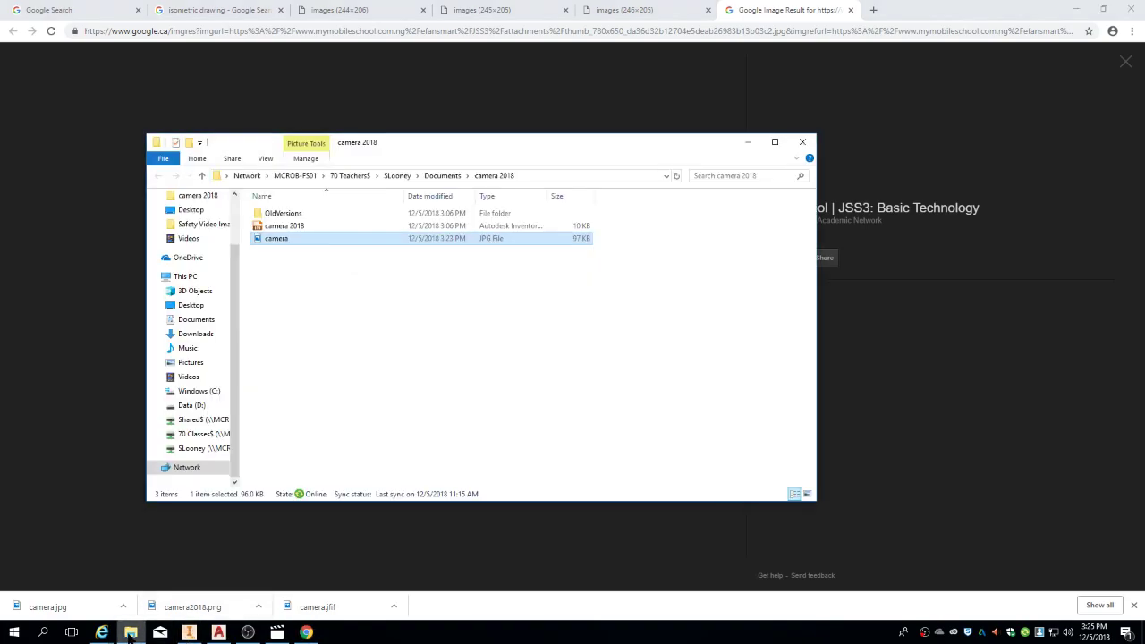
# Step: View camera.jpg in a narrow Photos window docked at the right, then return to Part5
pyautogui.doubleClick(312, 240)
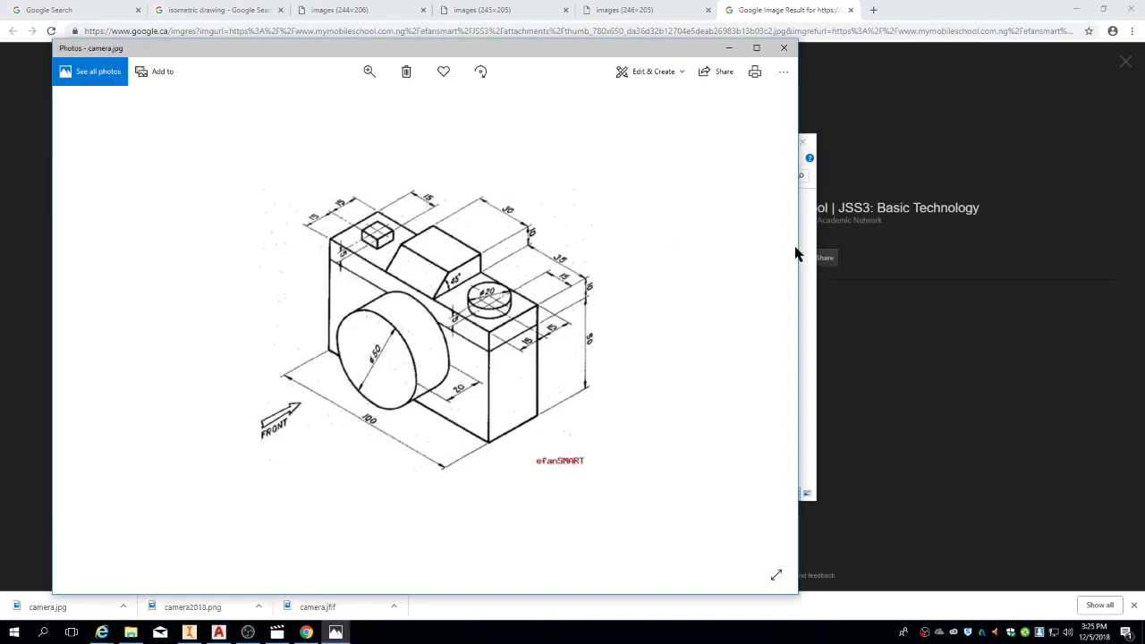
pyautogui.moveTo(802, 251)
pyautogui.mouseDown()
pyautogui.moveTo(351, 257)
pyautogui.moveTo(409, 262)
pyautogui.mouseUp()
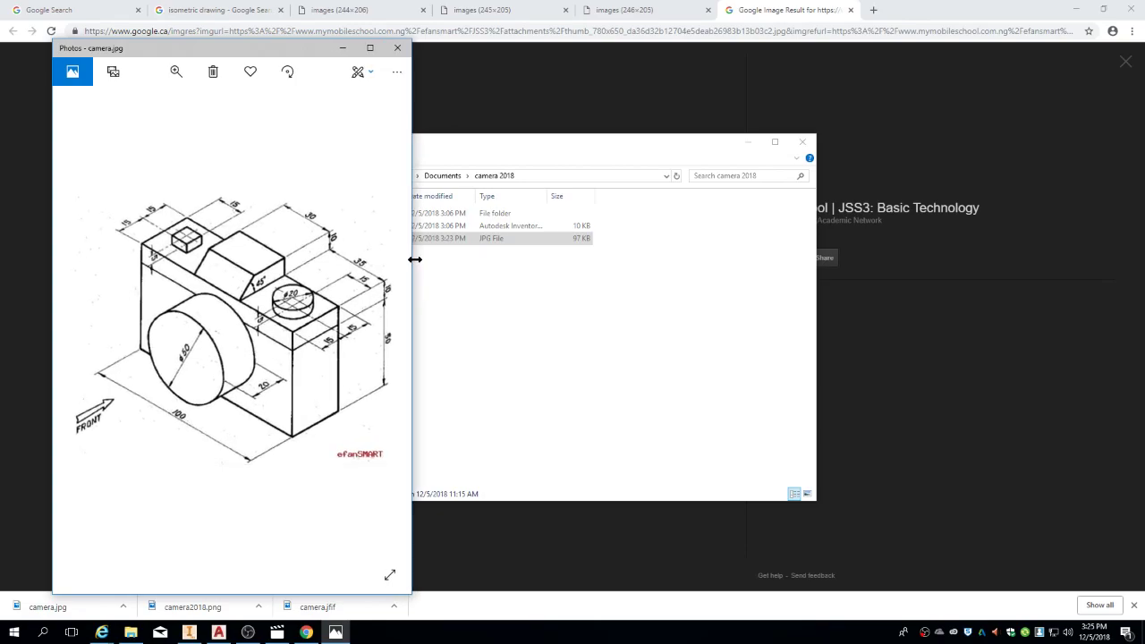
pyautogui.moveTo(314, 53)
pyautogui.mouseDown()
pyautogui.moveTo(616, 160)
pyautogui.moveTo(1026, 36)
pyautogui.moveTo(1060, 49)
pyautogui.mouseUp()
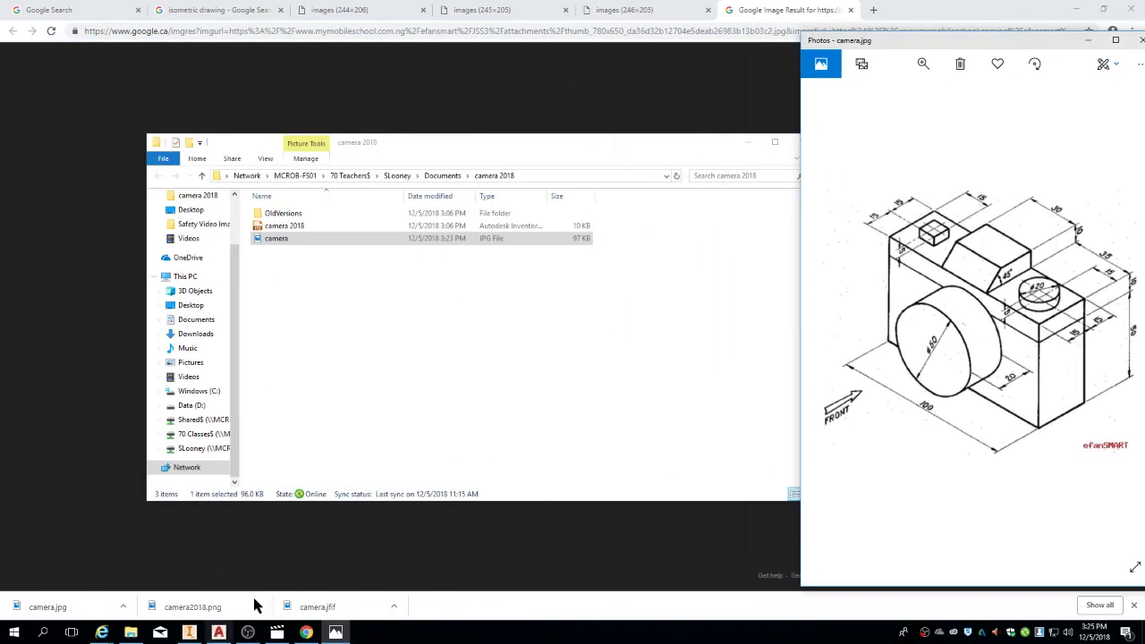
pyautogui.click(189, 633)
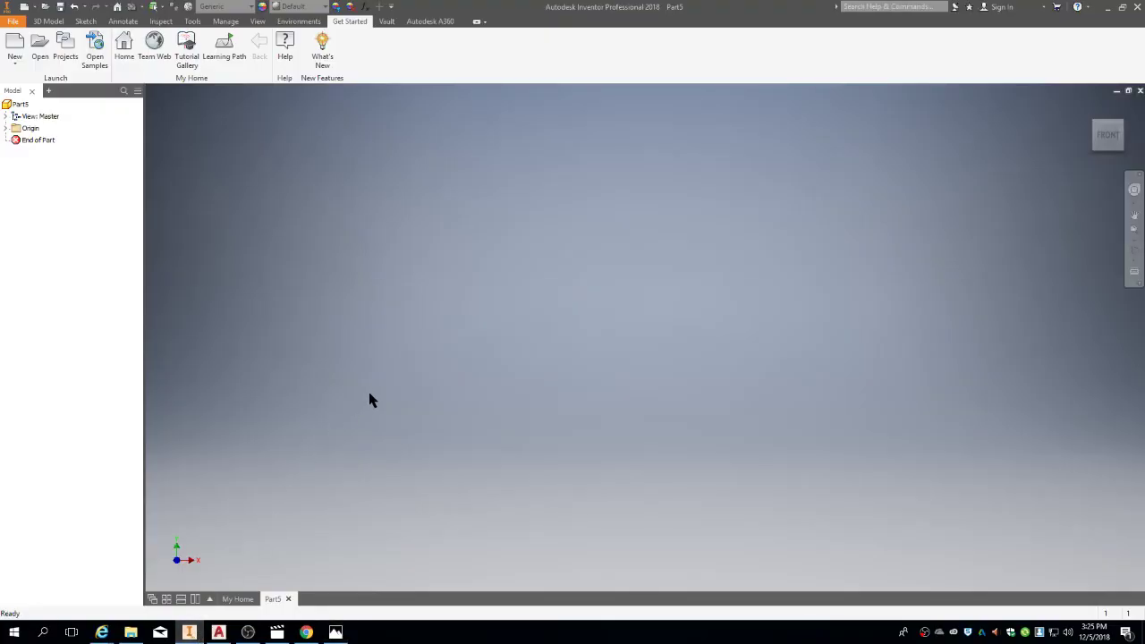
pyautogui.hotkey('alt', 'Tab')
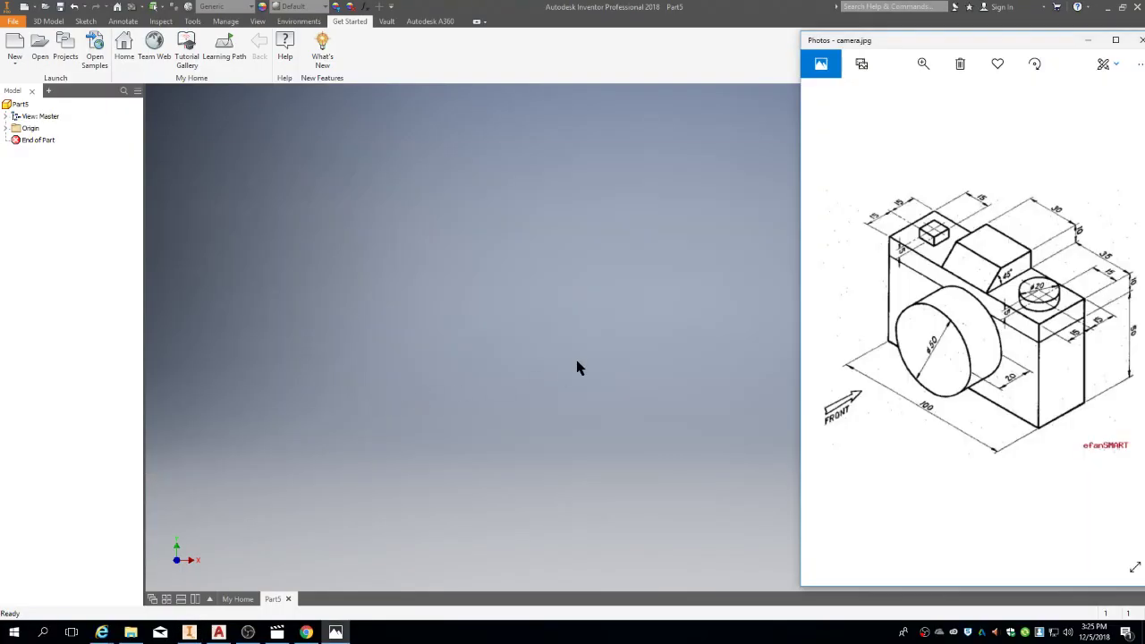
pyautogui.hotkey('alt', 'Tab')
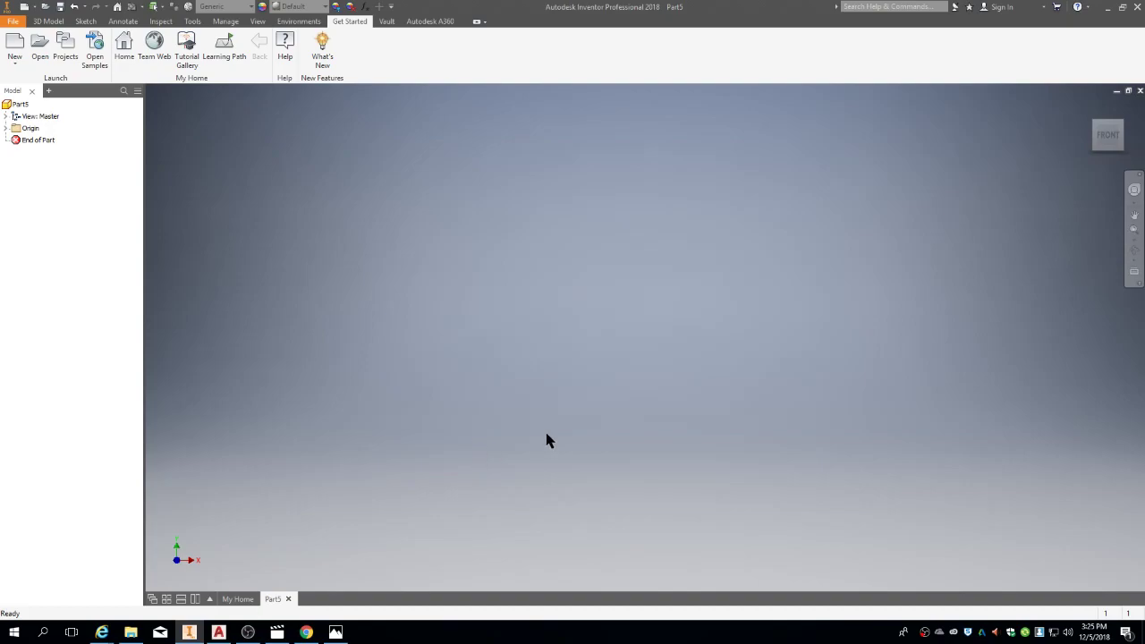
pyautogui.hotkey('alt', 'Tab')
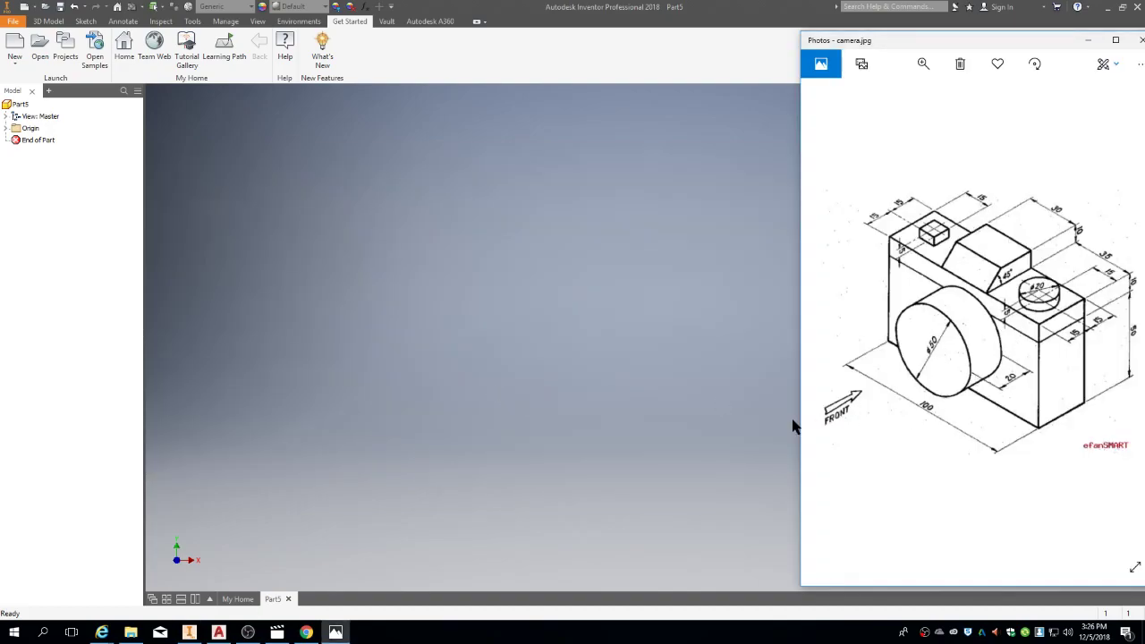
pyautogui.click(515, 355)
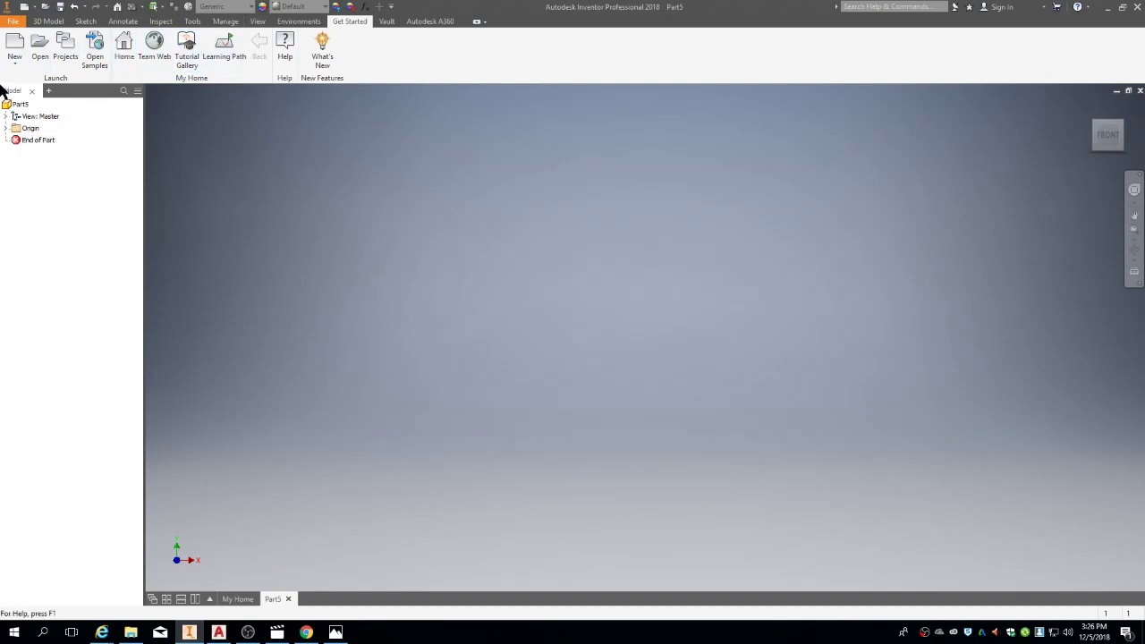
# Step: Start a sketch on the XY plane and pick the centre-point rectangle option
pyautogui.click(49, 21)
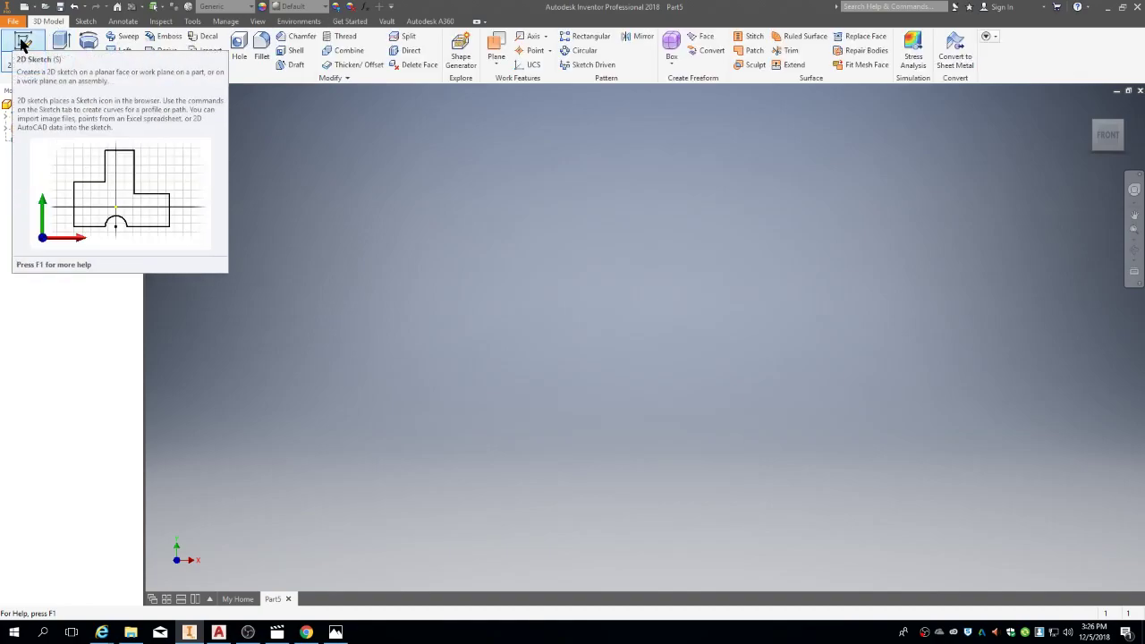
pyautogui.click(25, 43)
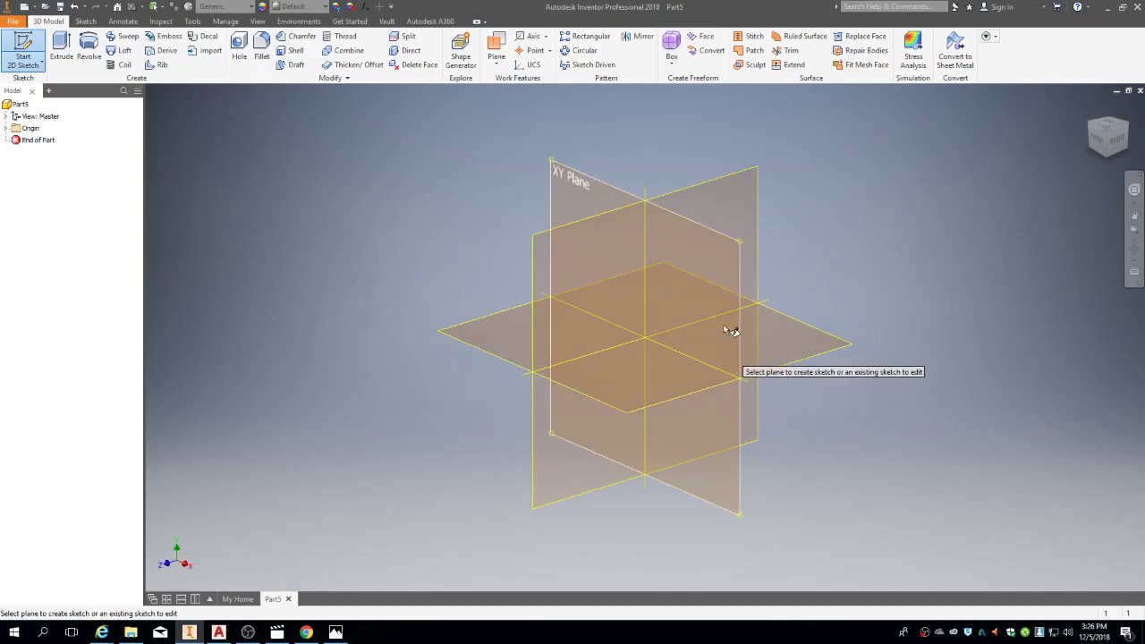
pyautogui.click(566, 190)
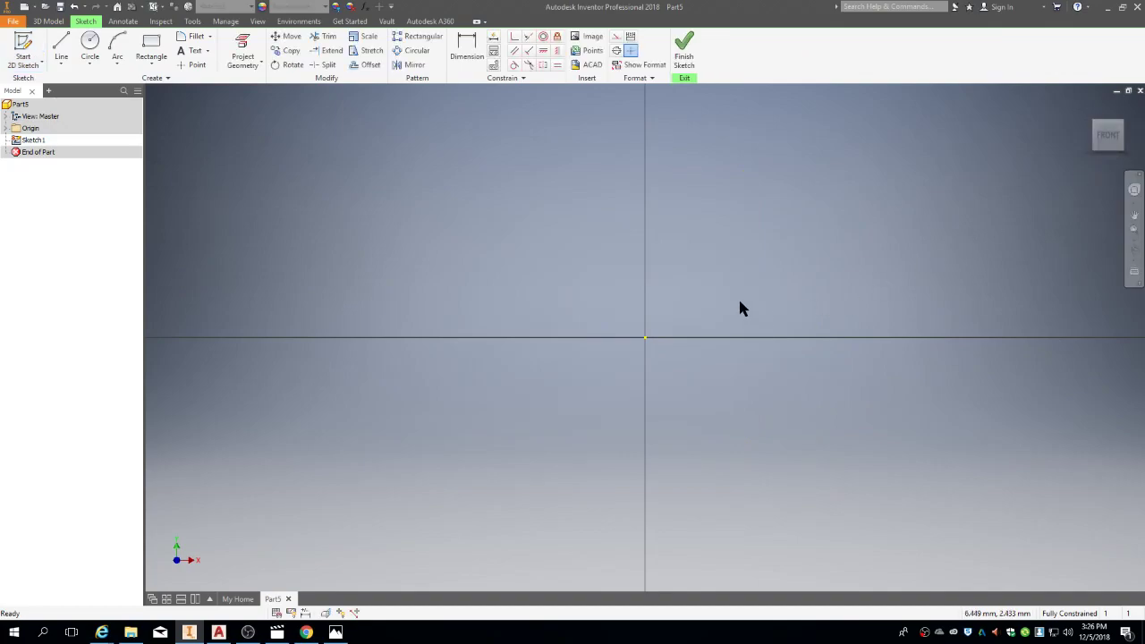
pyautogui.click(155, 66)
pyautogui.click(174, 137)
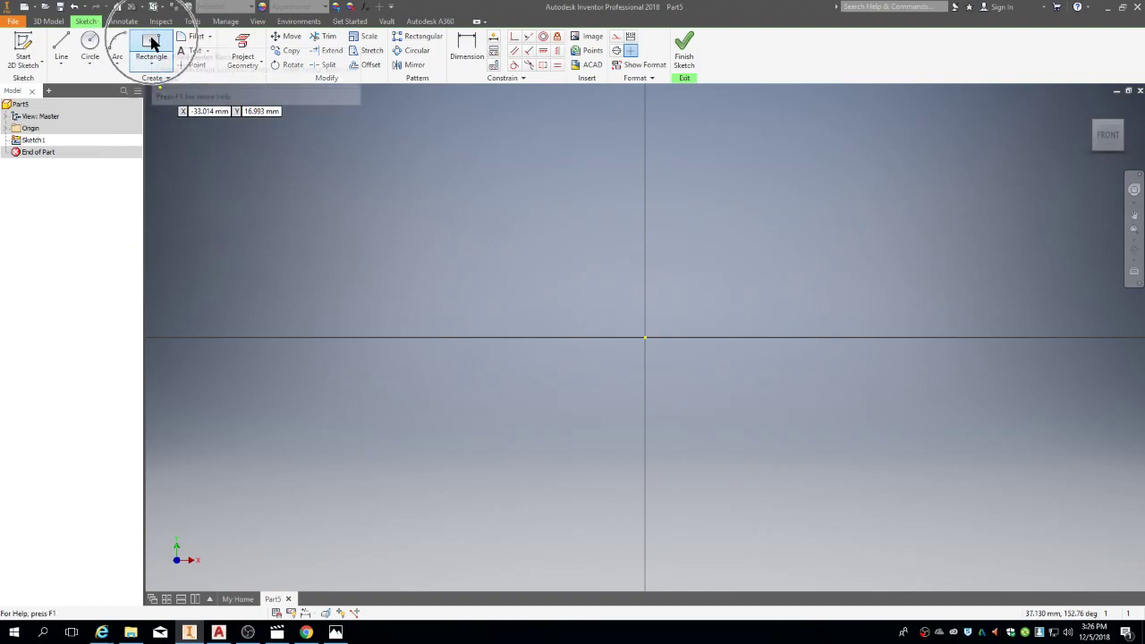
pyautogui.click(152, 64)
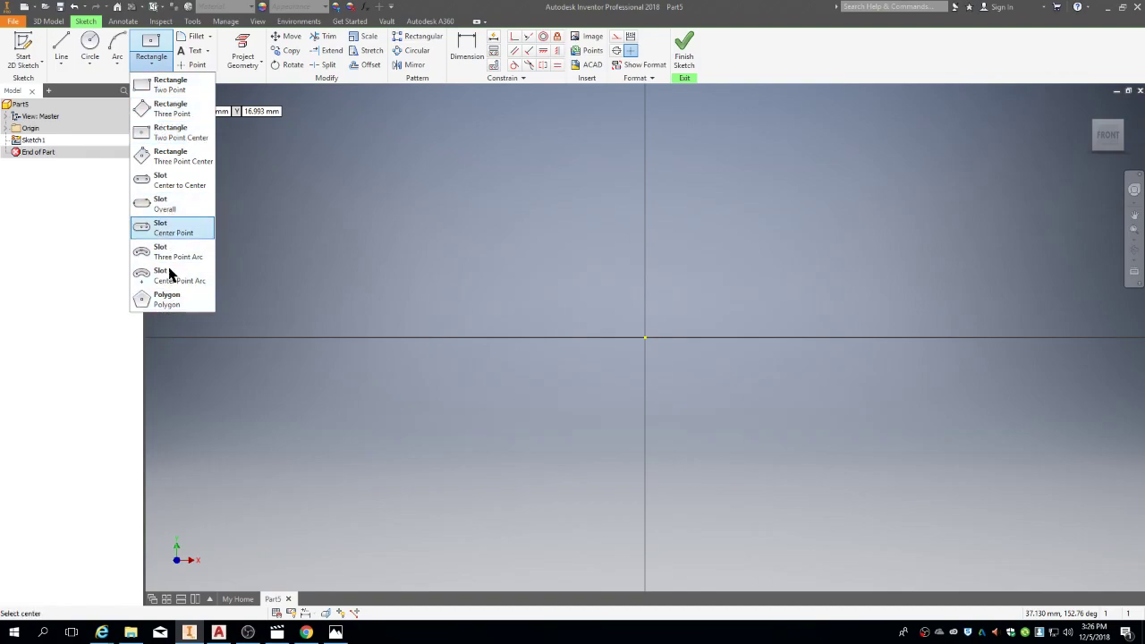
# Step: Draw a rectangle centred on the sketch origin and check the reference drawing for sizes
pyautogui.click(154, 44)
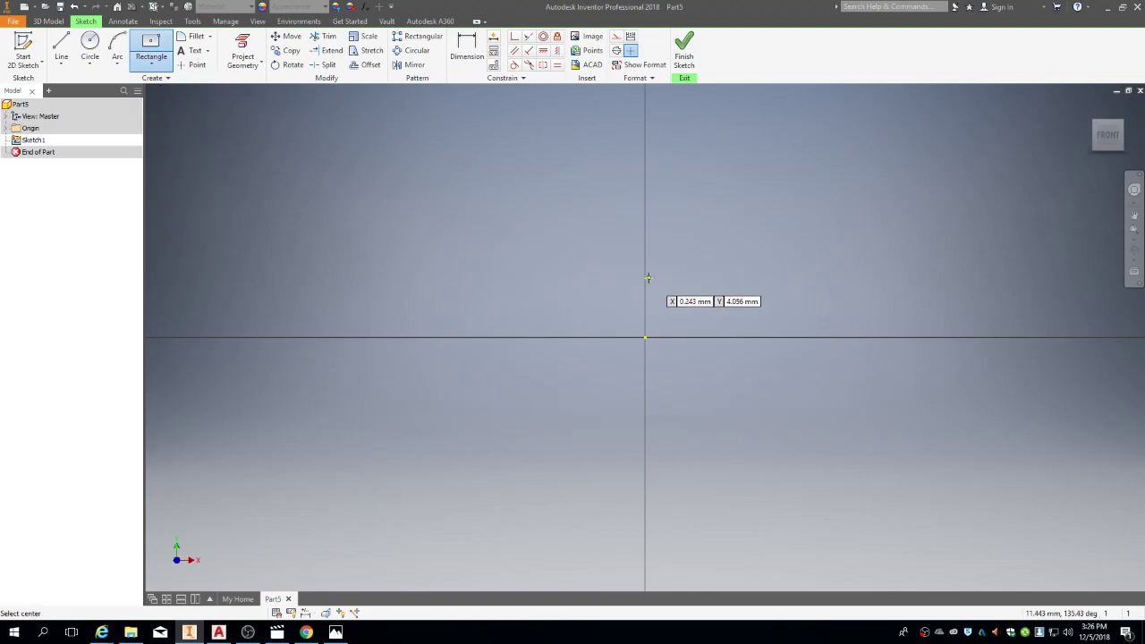
pyautogui.click(646, 338)
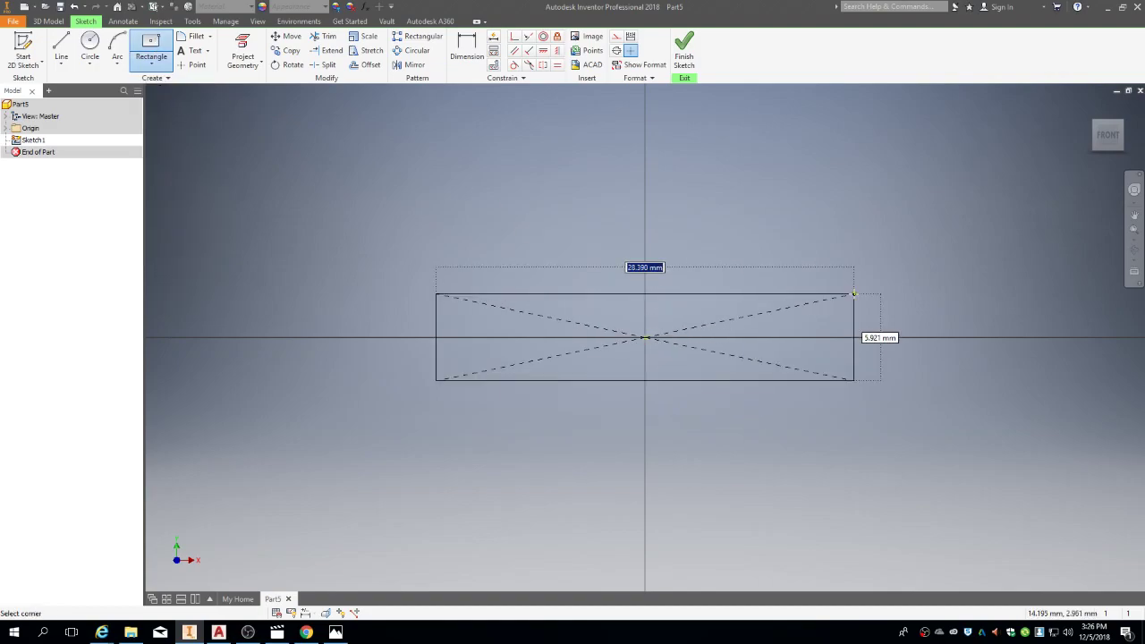
pyautogui.click(940, 181)
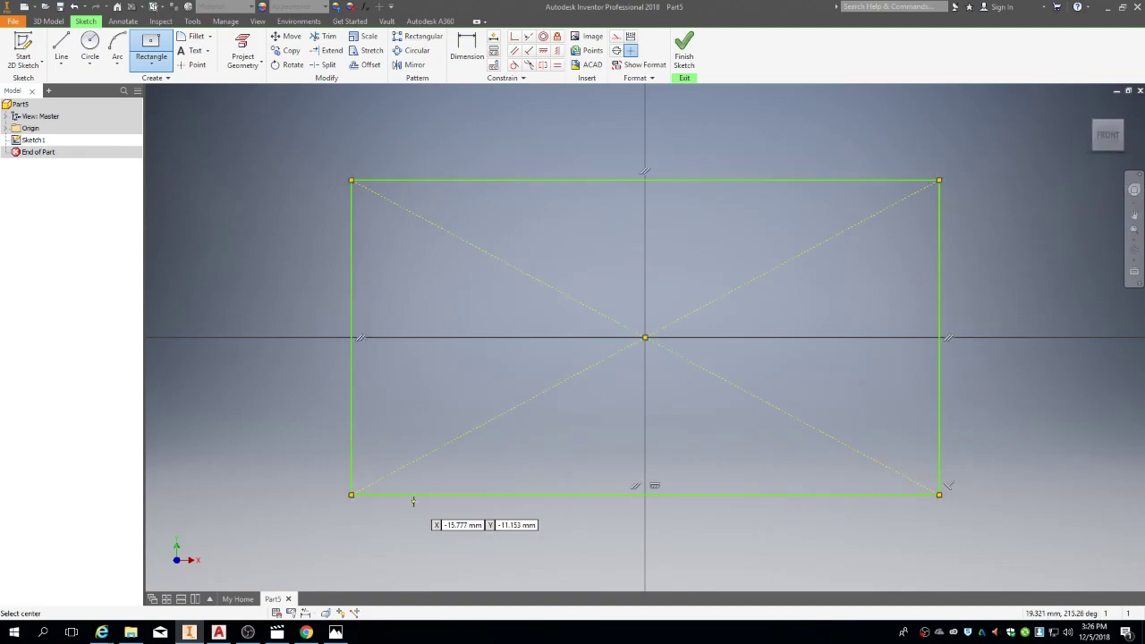
pyautogui.hotkey('alt', 'Tab')
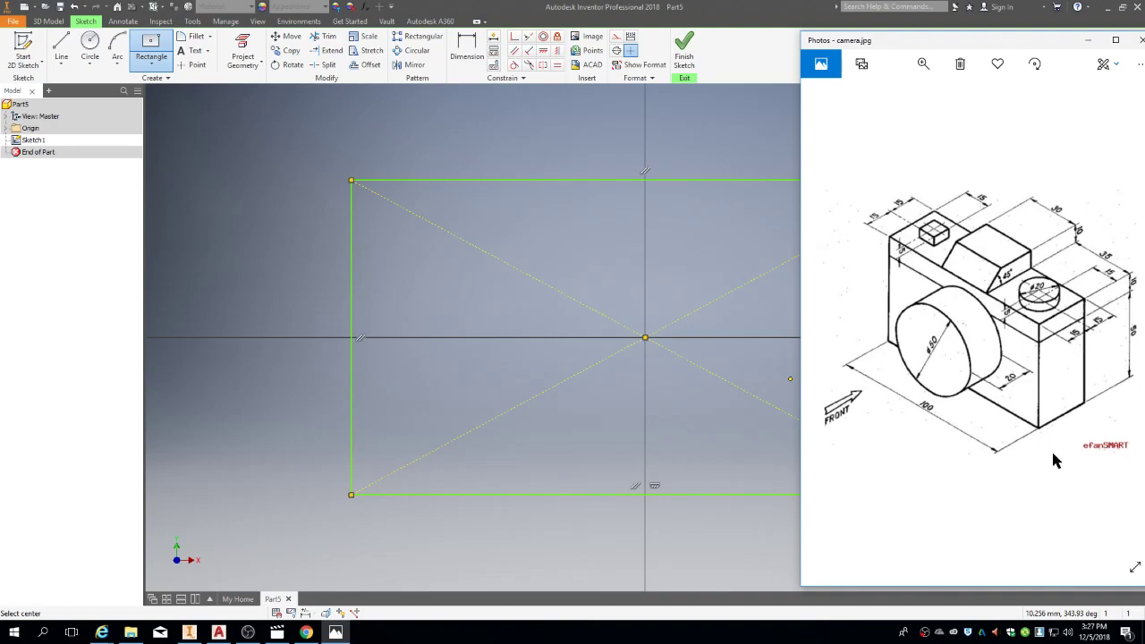
pyautogui.click(639, 281)
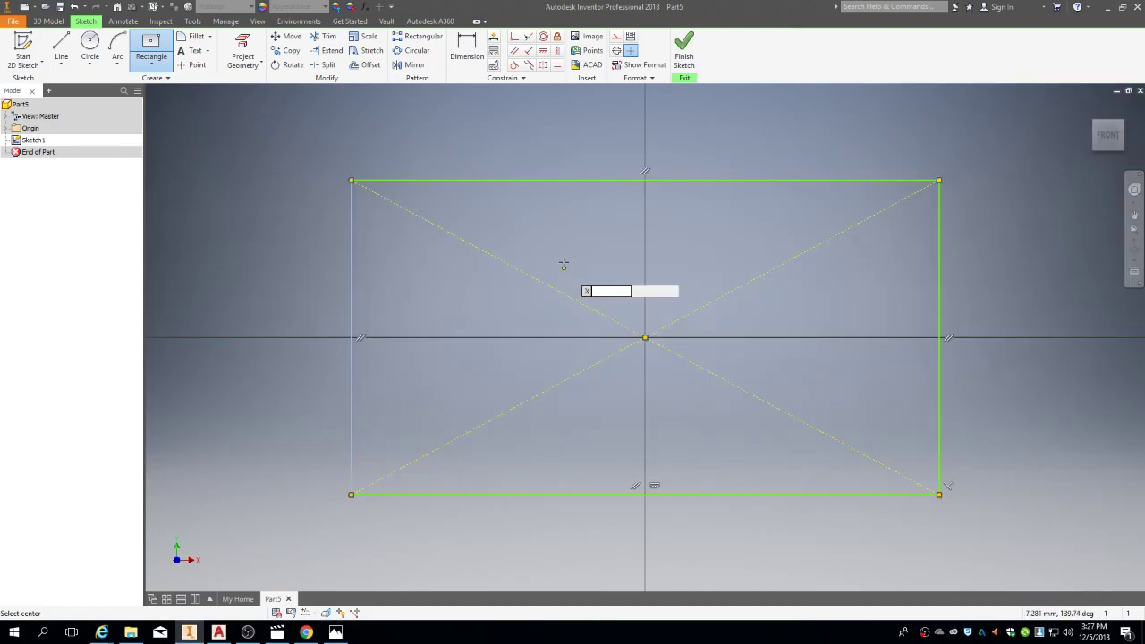
pyautogui.click(469, 45)
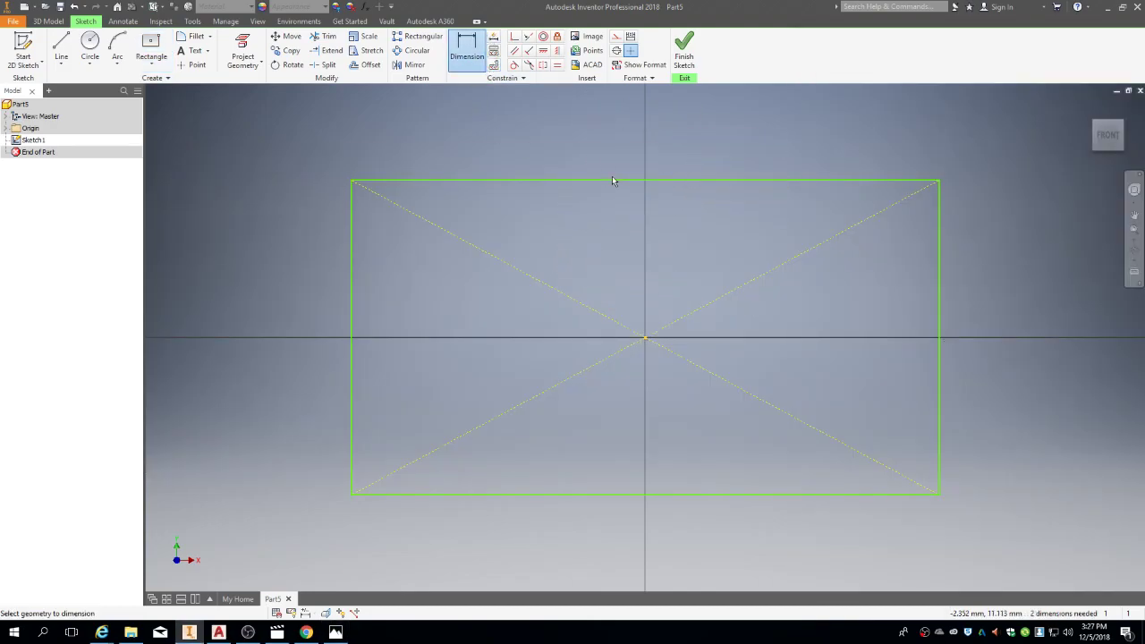
# Step: Dimension the rectangle 100 wide and 60 tall
pyautogui.click(612, 181)
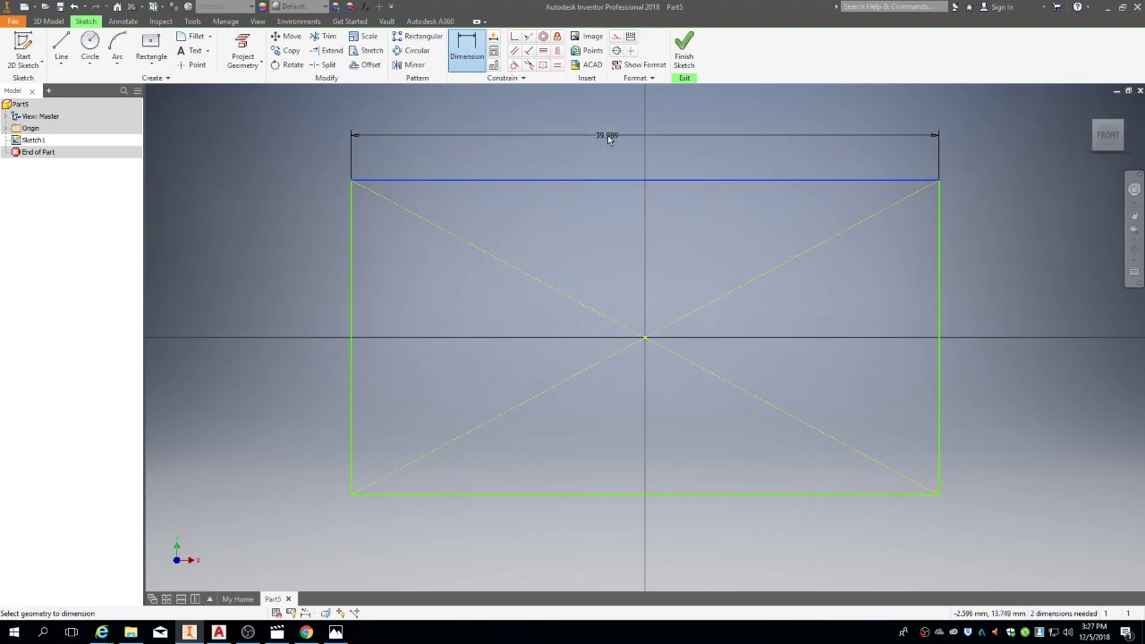
pyautogui.click(608, 135)
pyautogui.write('100')
pyautogui.press('Return')
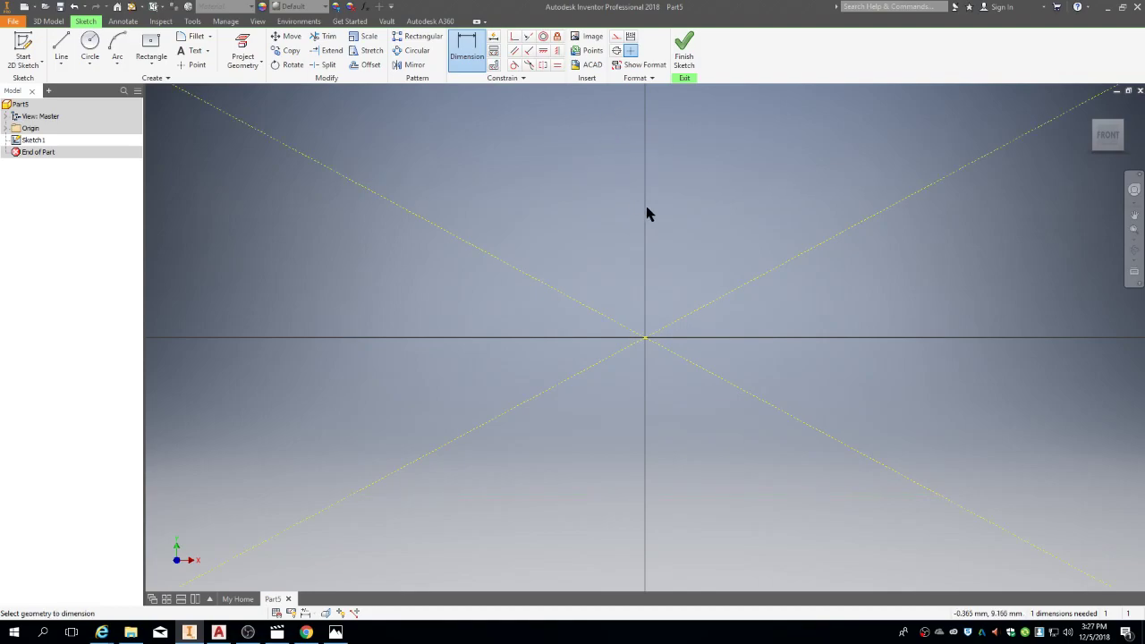
pyautogui.scroll(-5, 649, 218)
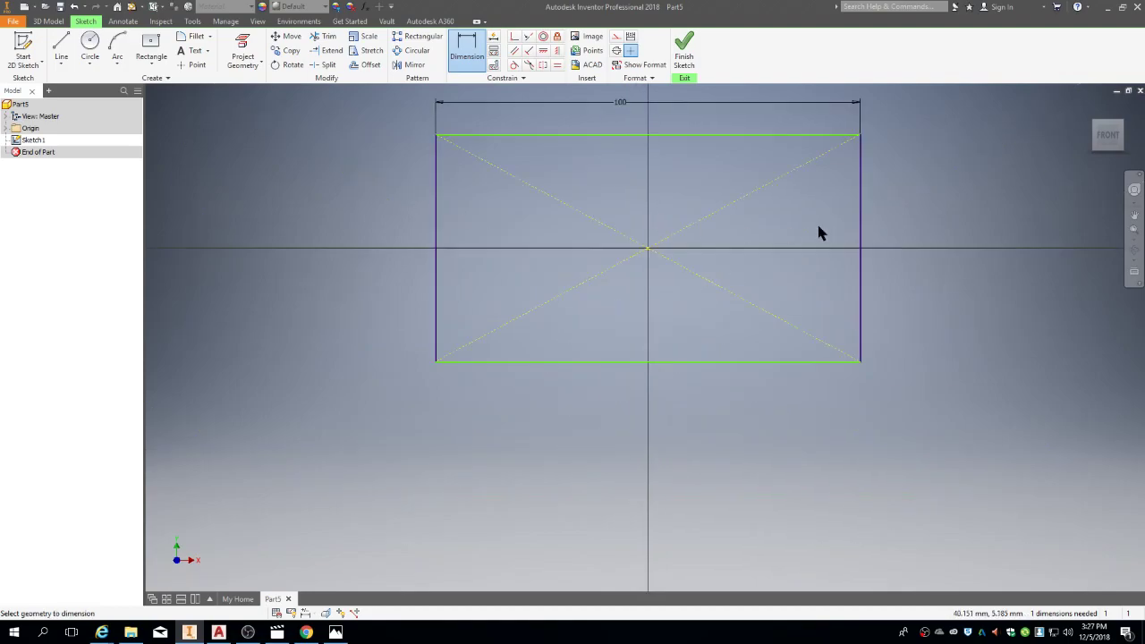
pyautogui.click(860, 233)
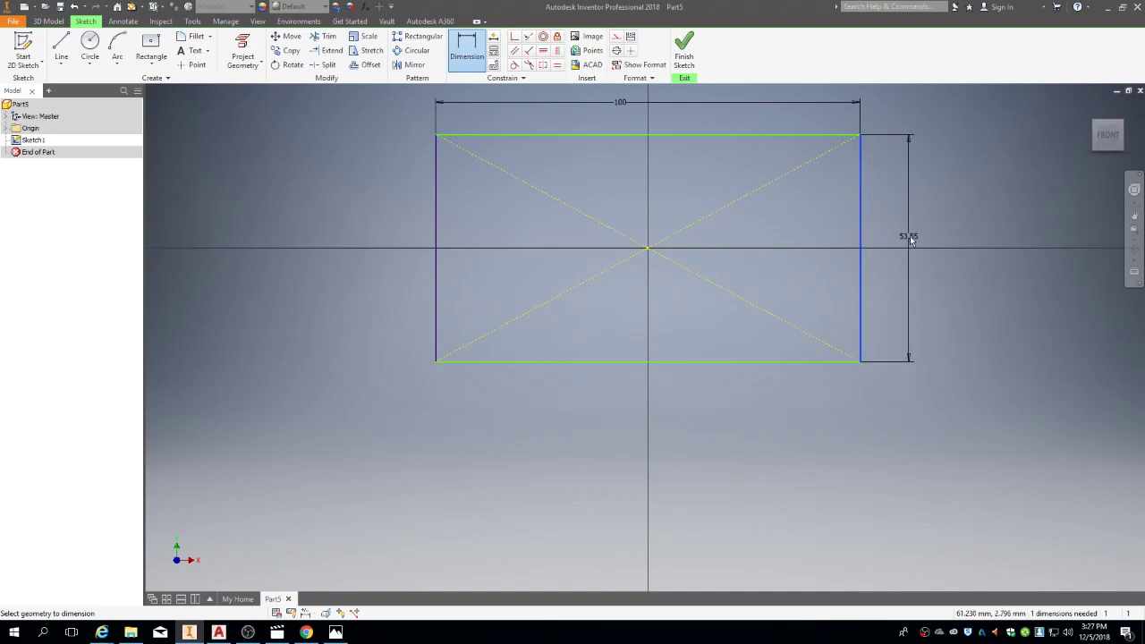
pyautogui.click(924, 237)
pyautogui.press('6')
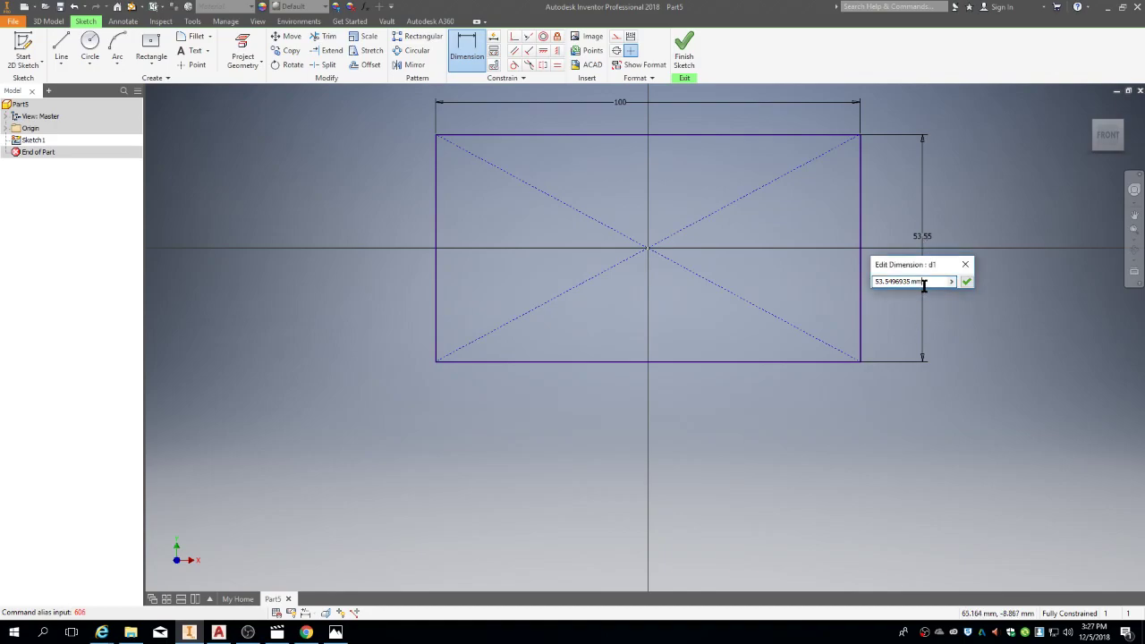
pyautogui.press('BackSpace')
pyautogui.press('BackSpace')
pyautogui.press('BackSpace')
pyautogui.press('BackSpace')
pyautogui.press('BackSpace')
pyautogui.press('BackSpace')
pyautogui.press('BackSpace')
pyautogui.press('BackSpace')
pyautogui.press('BackSpace')
pyautogui.press('BackSpace')
pyautogui.press('BackSpace')
pyautogui.press('BackSpace')
pyautogui.press('BackSpace')
pyautogui.write('60')
pyautogui.press('Return')
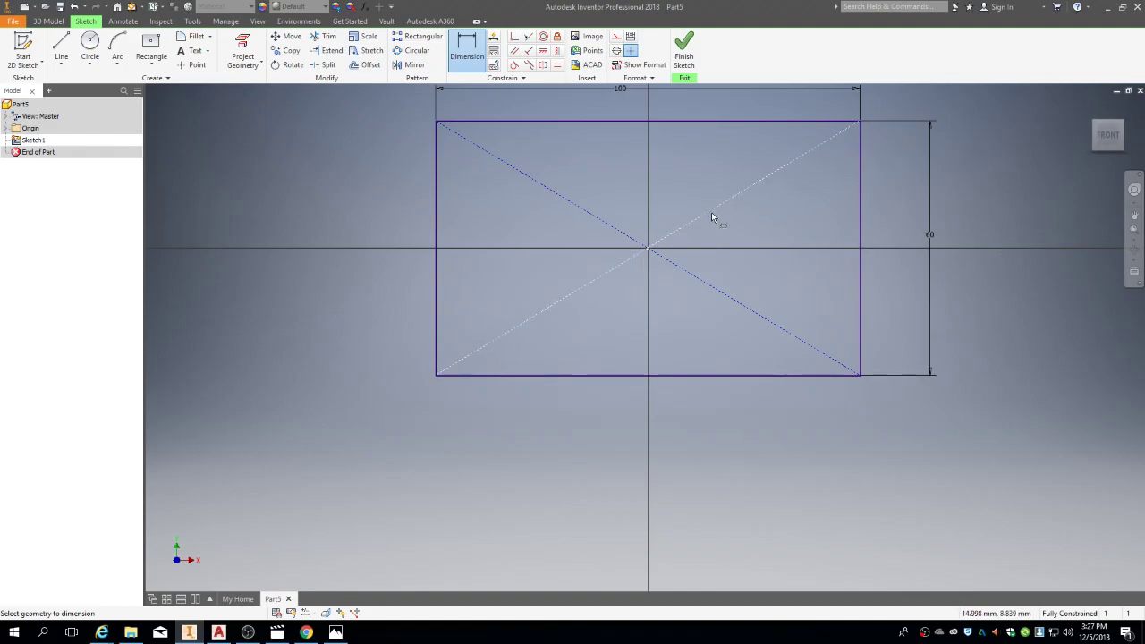
# Step: Remove the rectangle's diagonal construction lines and centre point
pyautogui.press('Escape')
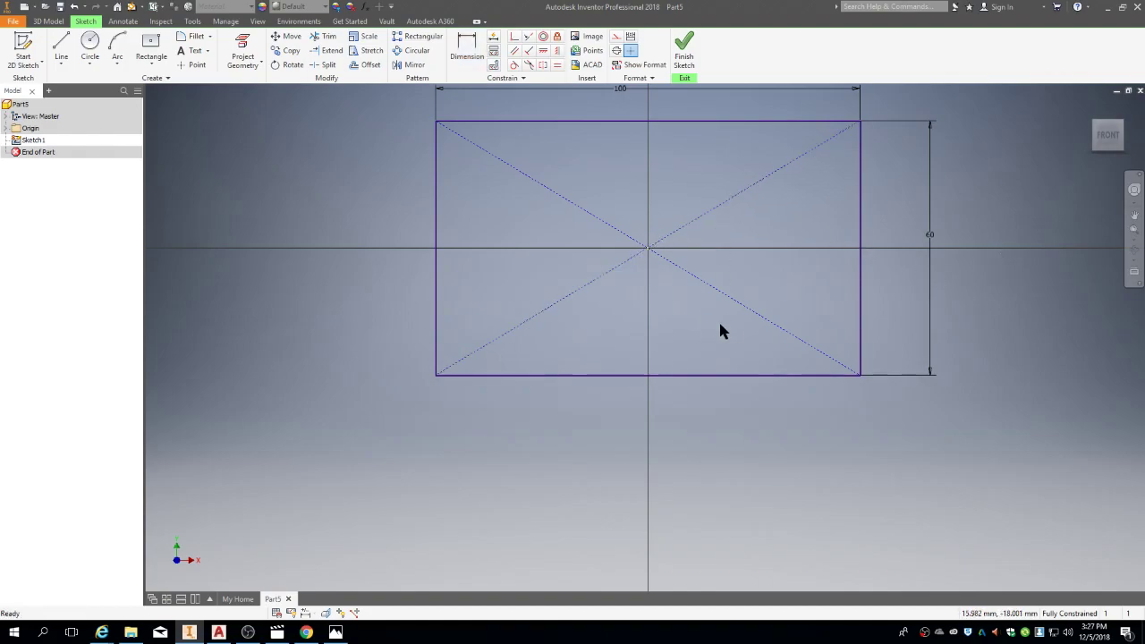
pyautogui.moveTo(713, 319); pyautogui.dragTo(556, 193)
pyautogui.hotkey('ctrl', 'z')
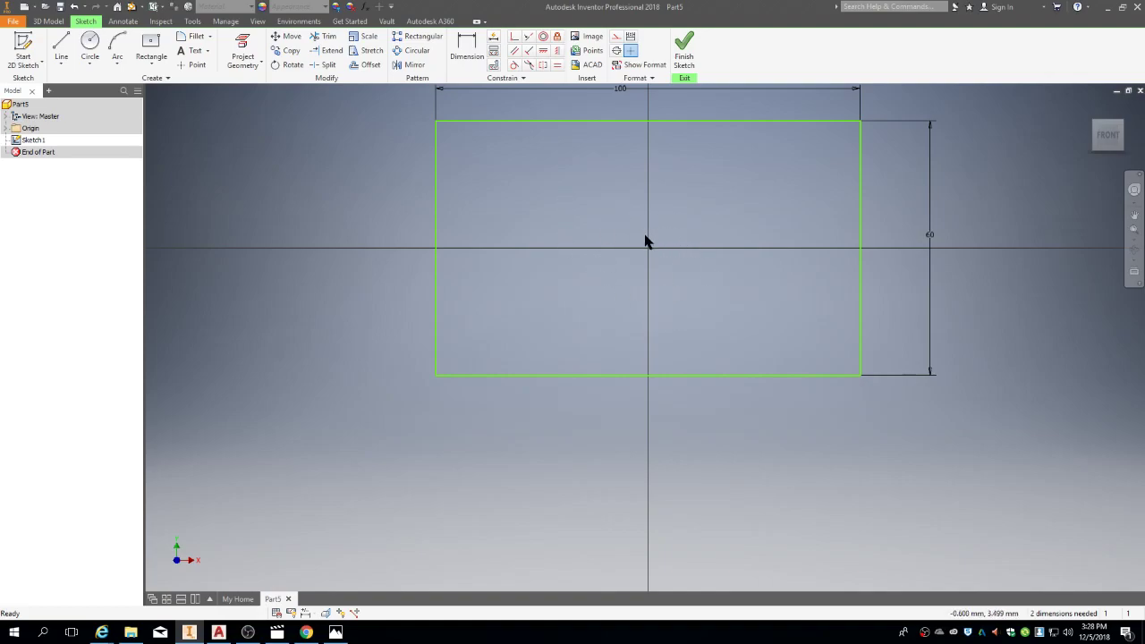
# Step: Finish the rectangle sketch and save the isometric view as a fixed-distance home view
pyautogui.click(680, 47)
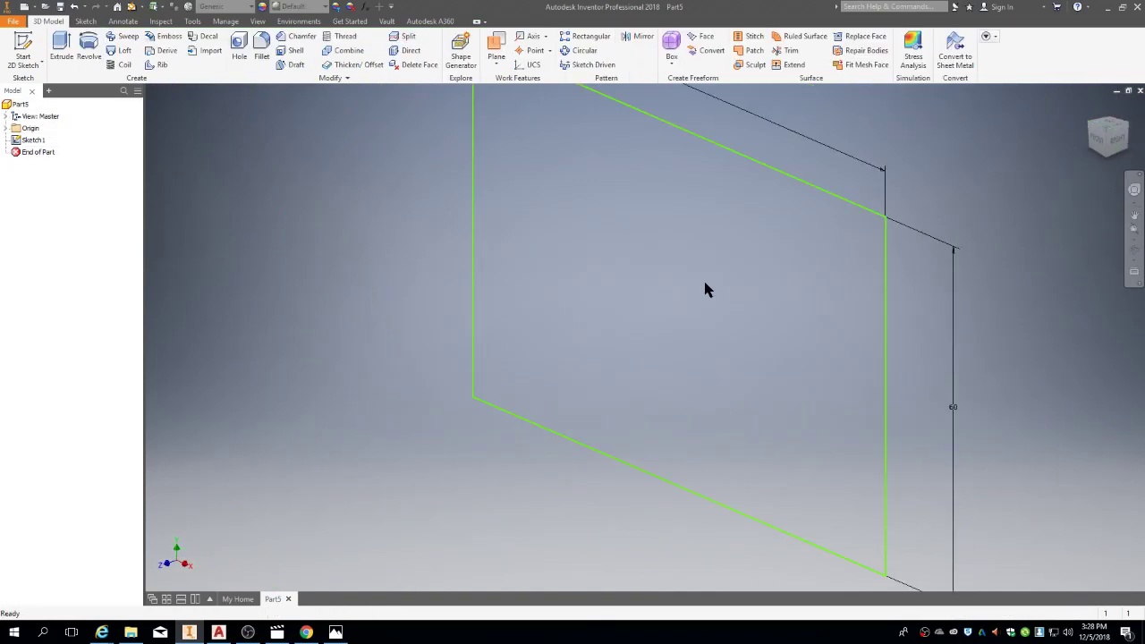
pyautogui.moveTo(703, 278); pyautogui.dragTo(566, 312, button='middle')
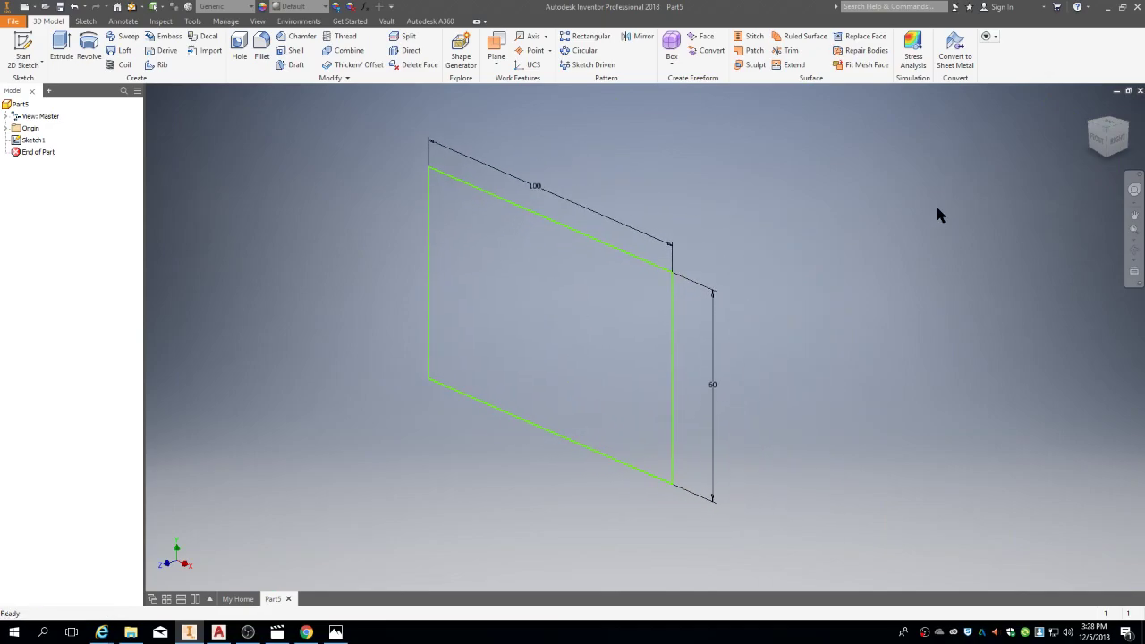
pyautogui.rightClick(1113, 141)
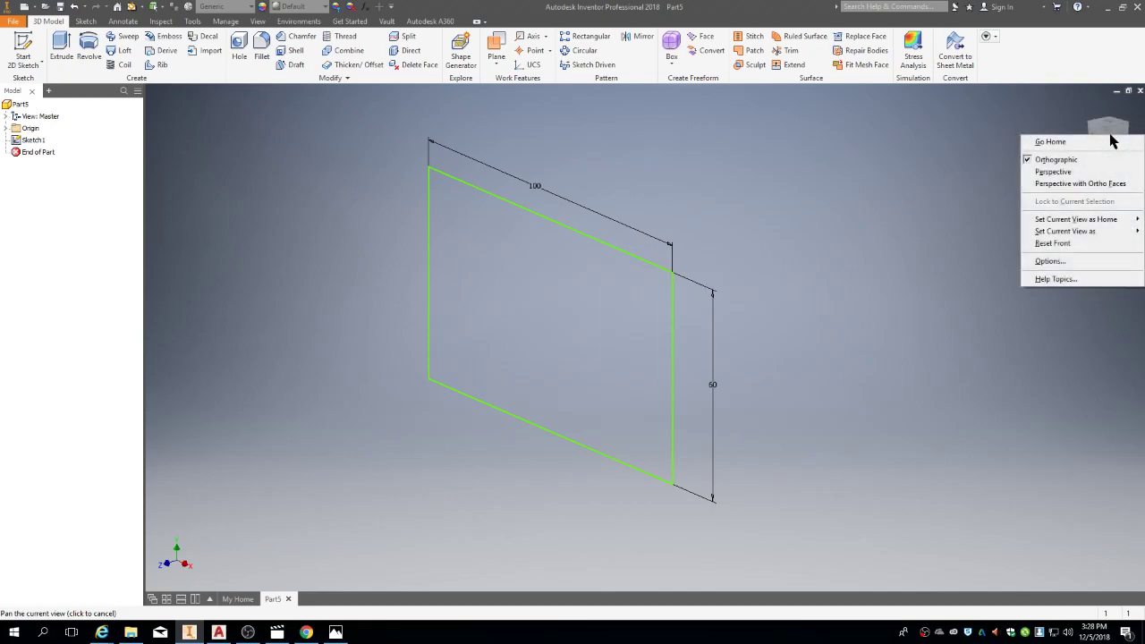
pyautogui.moveTo(1080, 222)
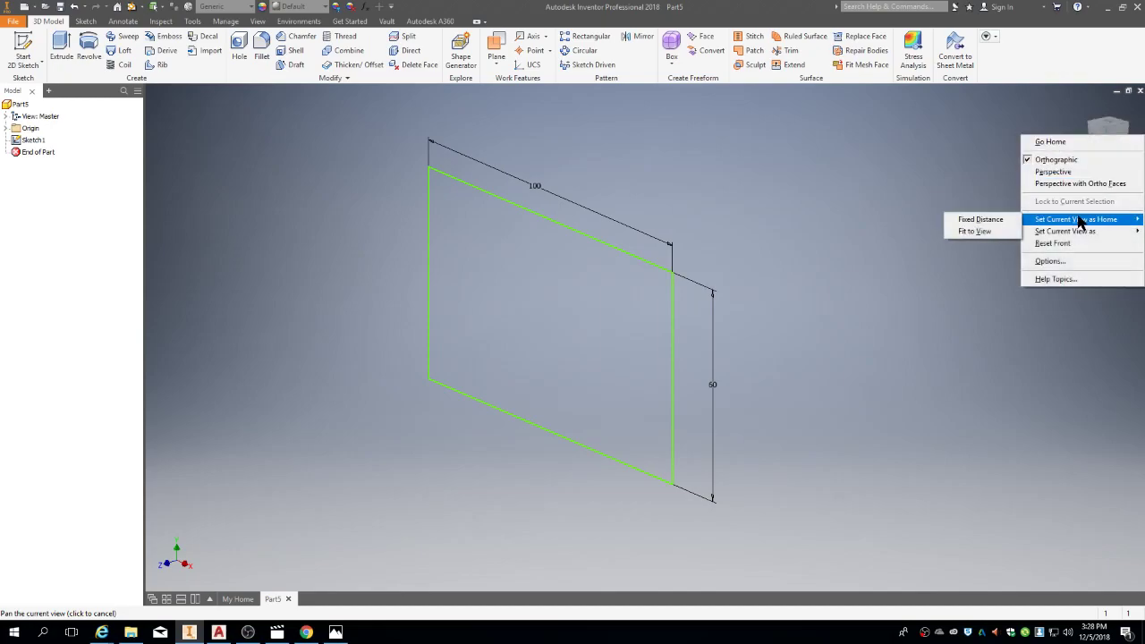
pyautogui.click(998, 222)
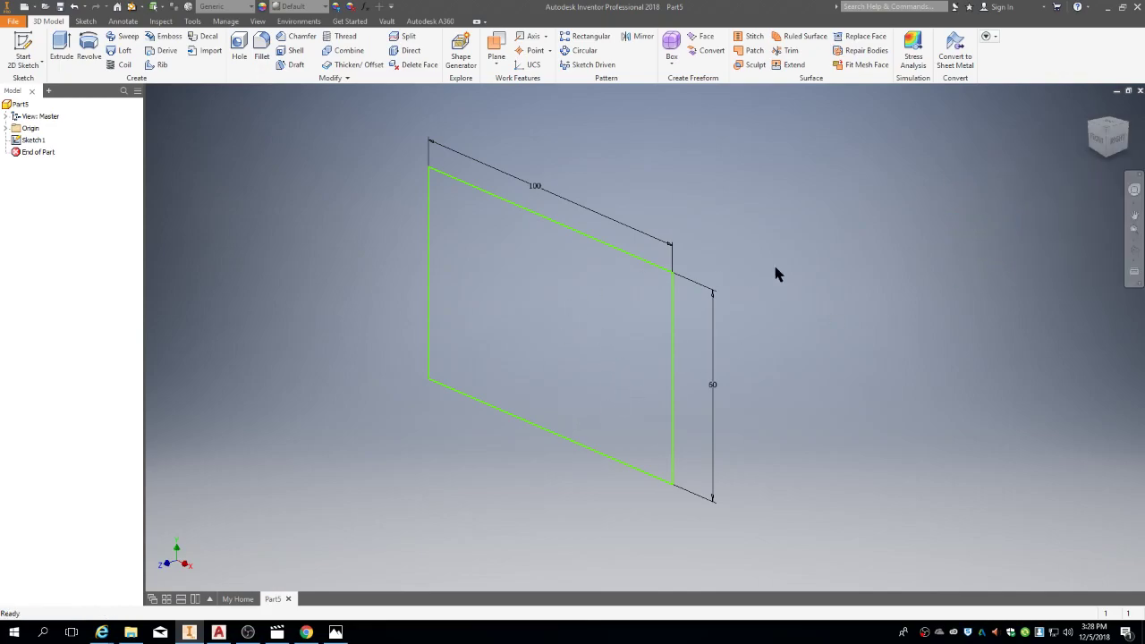
pyautogui.scroll(-5, 717, 329)
pyautogui.scroll(-2, 717, 329)
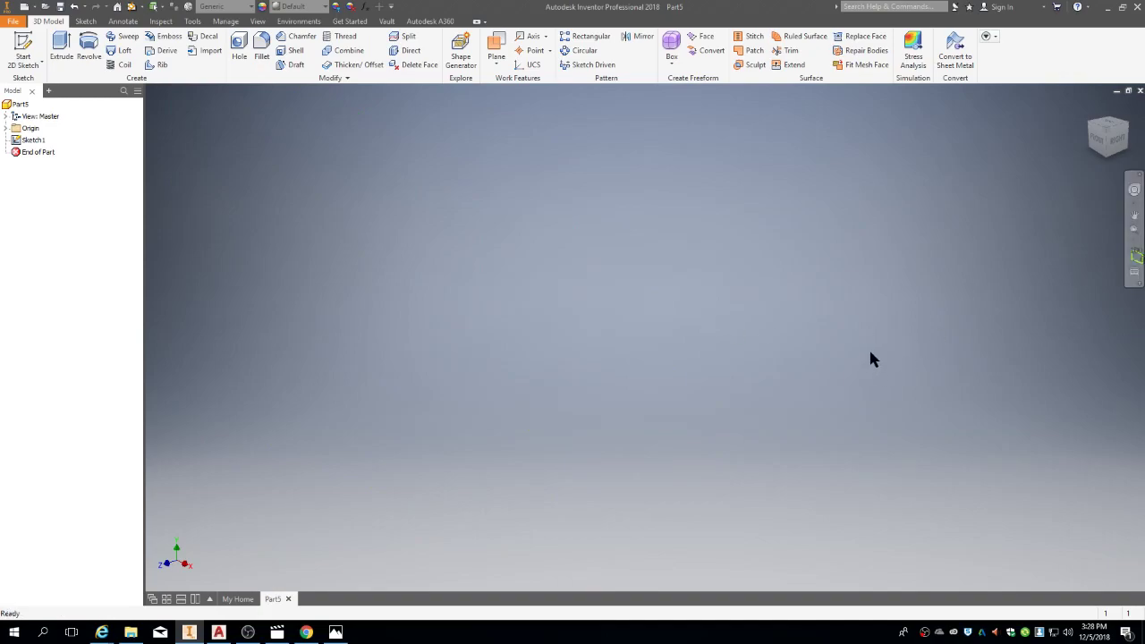
pyautogui.click(1090, 108)
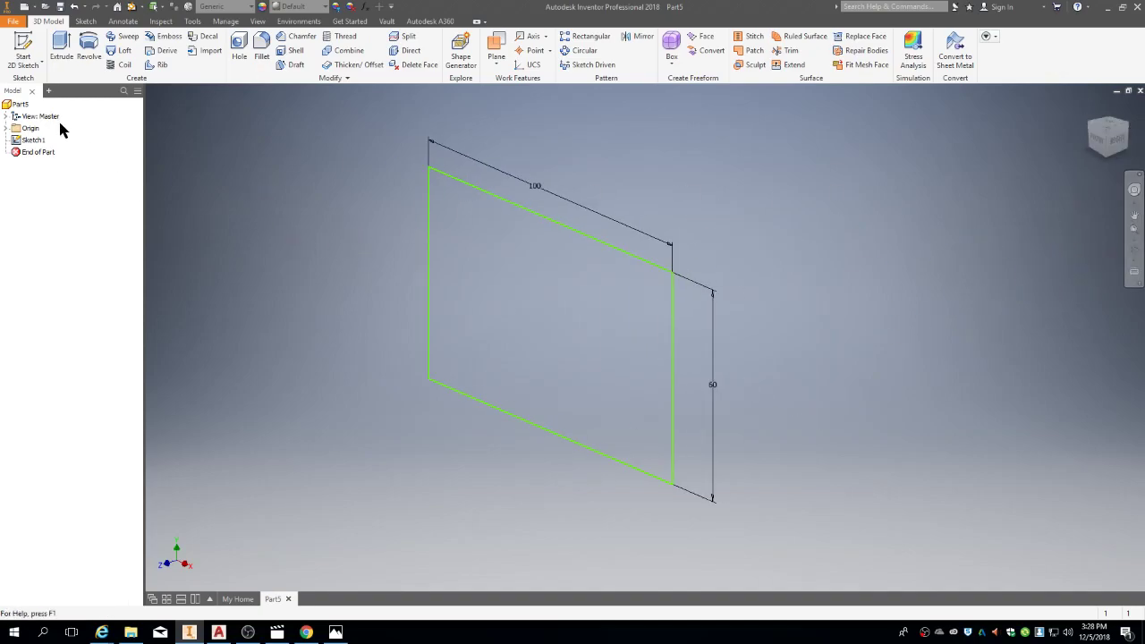
# Step: Extrude the 100 × 60 rectangle 30 mm into a solid block
pyautogui.click(63, 59)
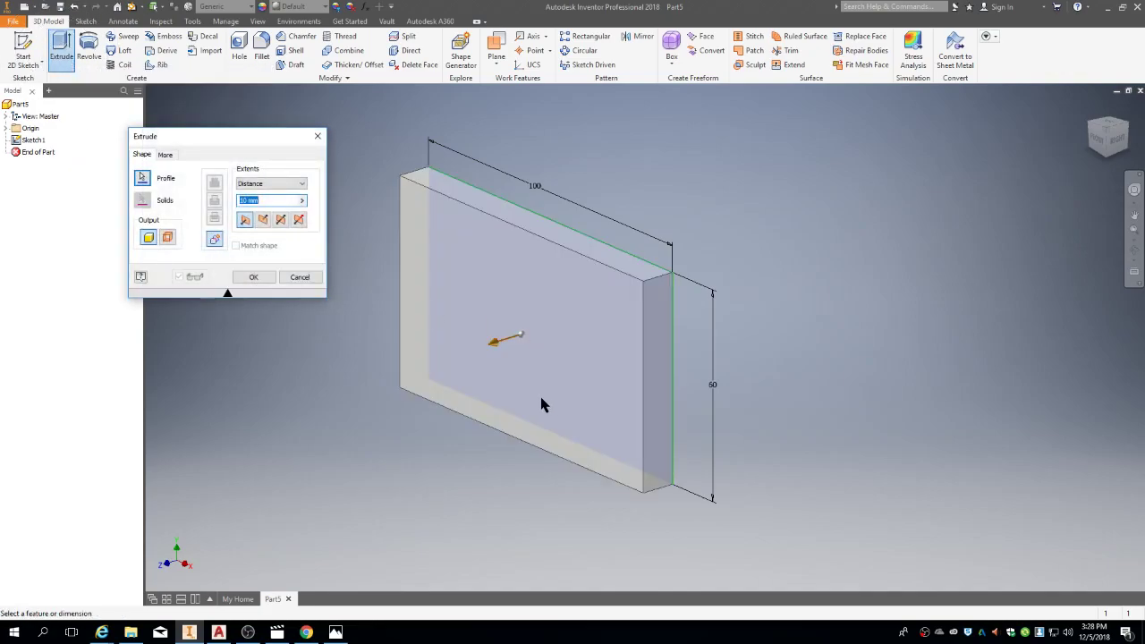
pyautogui.hotkey('alt', 'Tab')
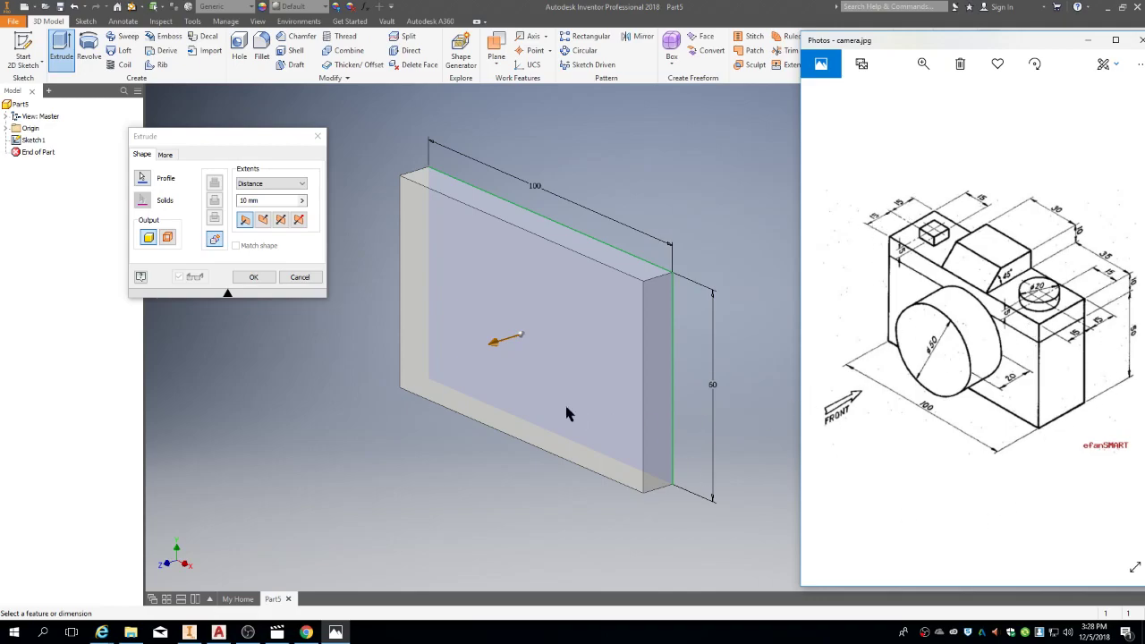
pyautogui.click(268, 200)
pyautogui.write('30')
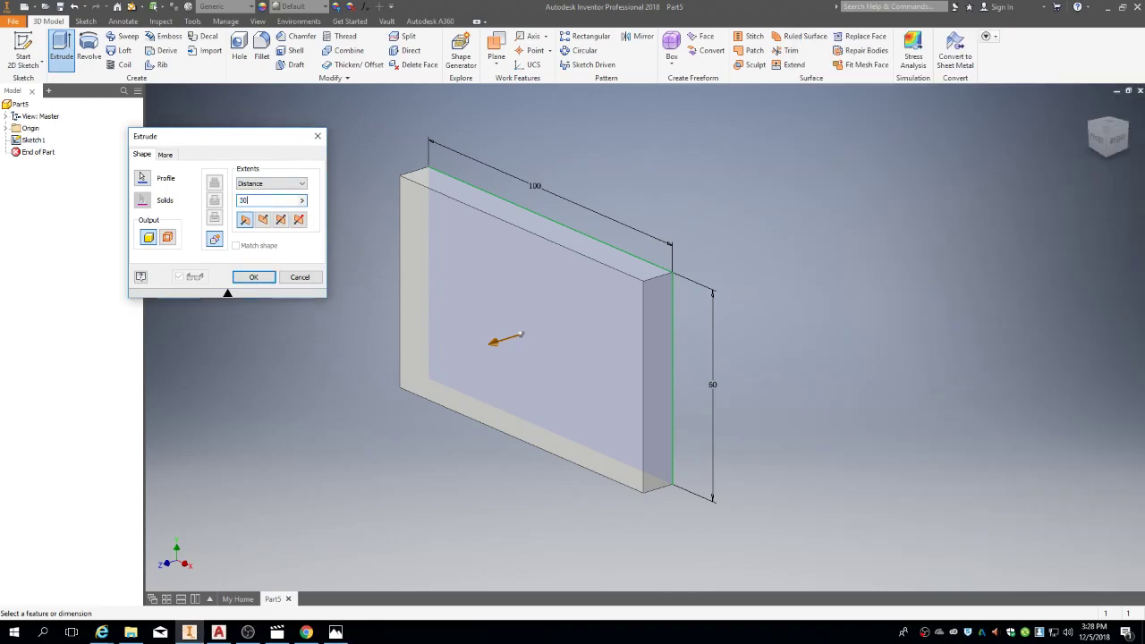
pyautogui.click(253, 277)
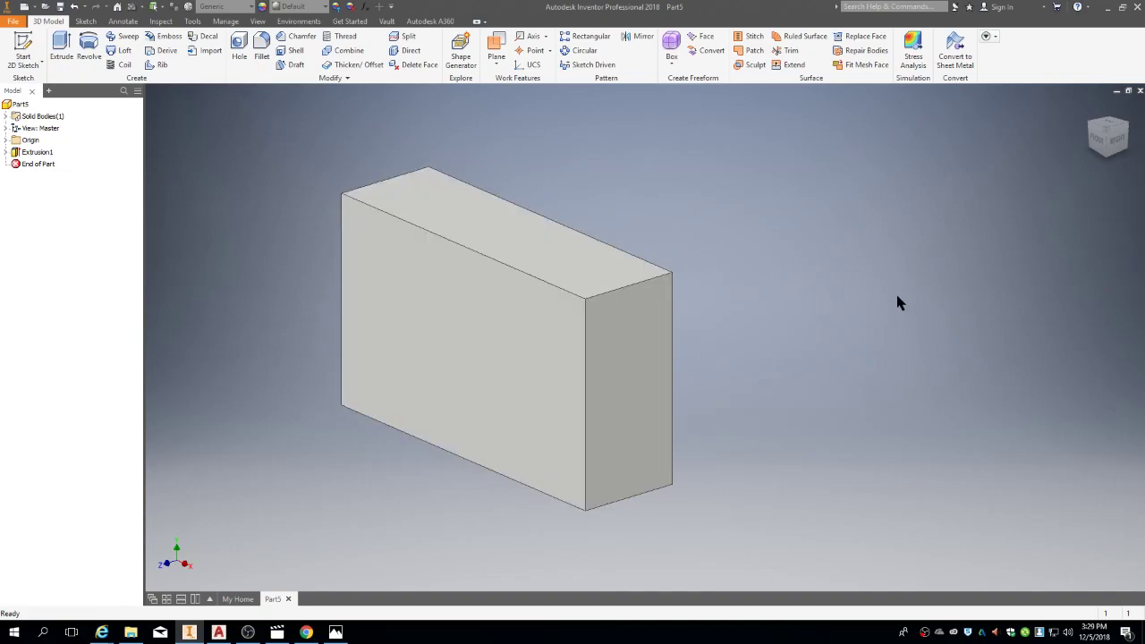
# Step: Check the camera drawing, then begin a new sketch for the block's front face
pyautogui.hotkey('alt', 'Tab')
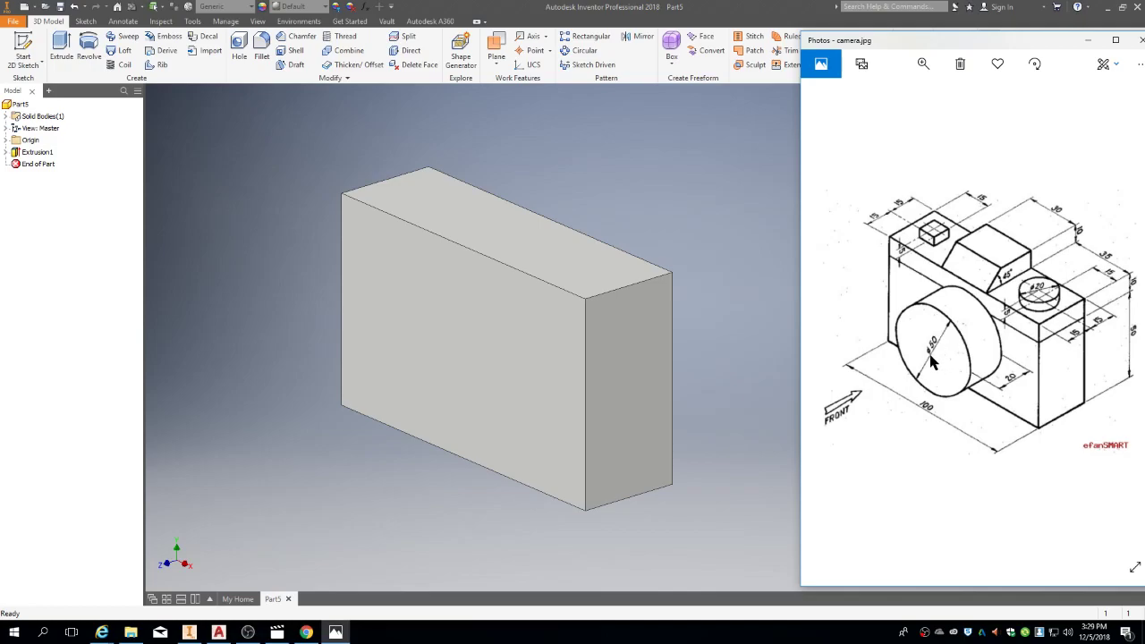
pyautogui.click(727, 428)
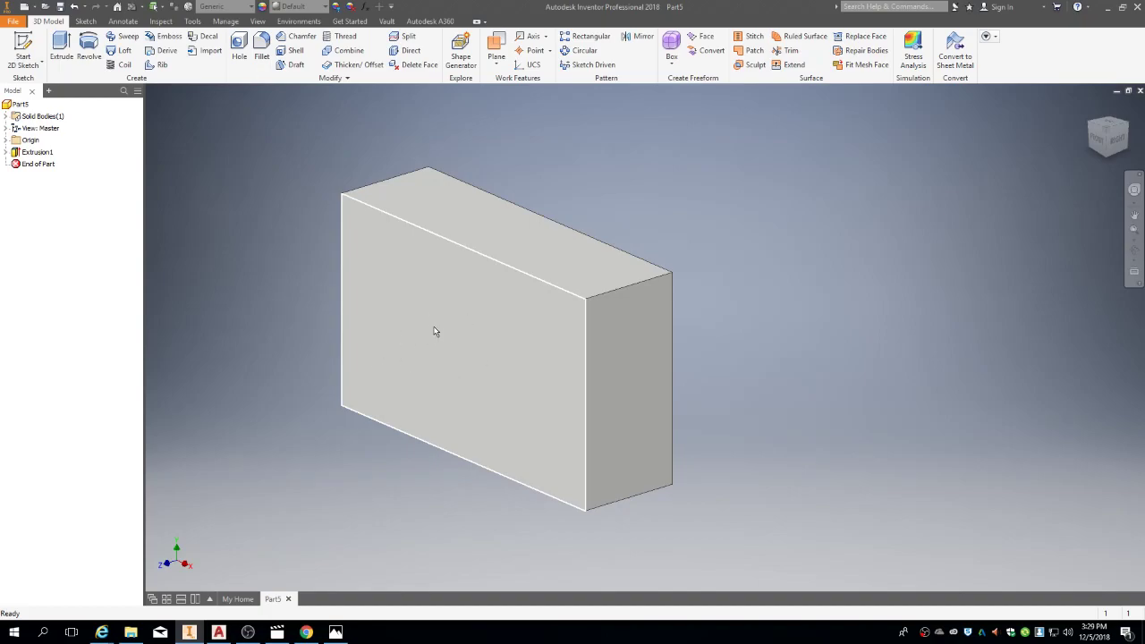
pyautogui.rightClick(401, 307)
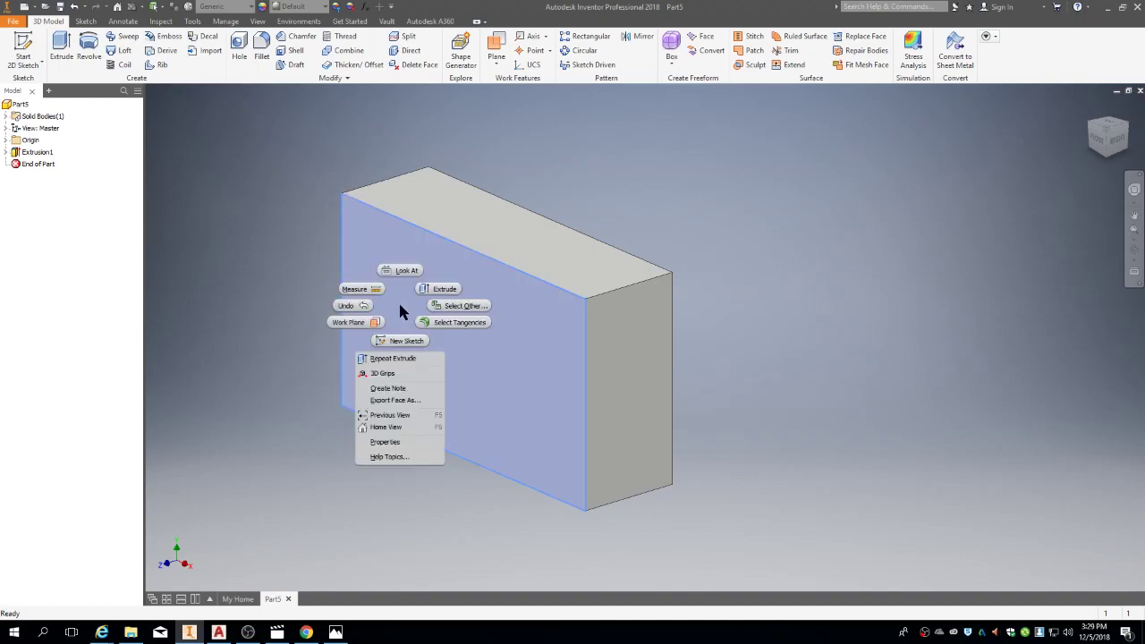
pyautogui.click(483, 352)
pyautogui.click(453, 346)
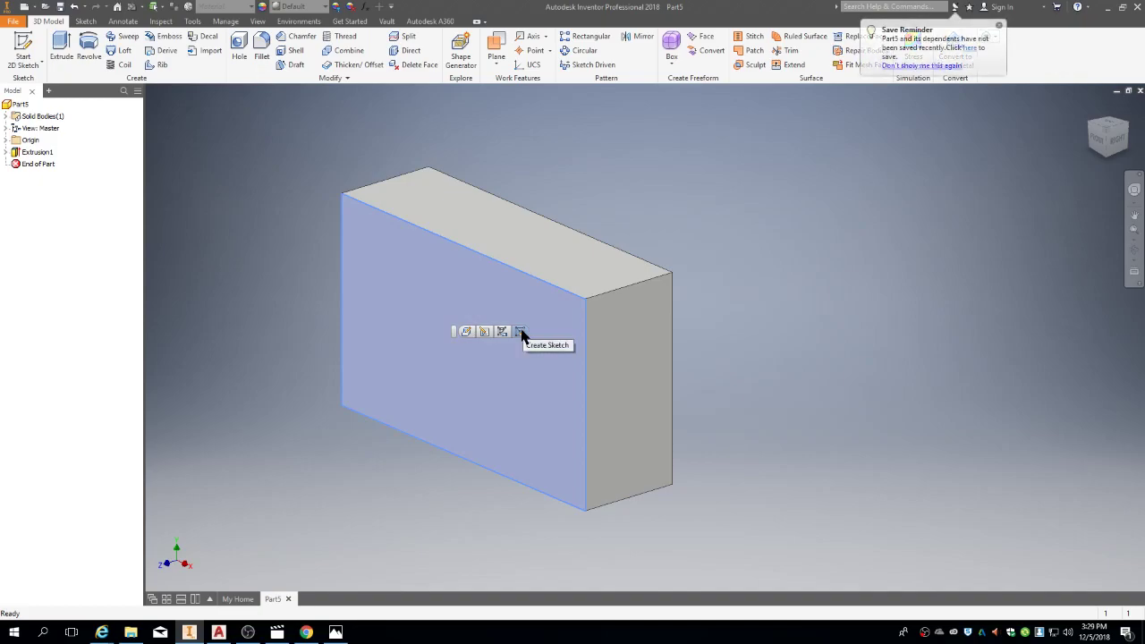
pyautogui.press('Escape')
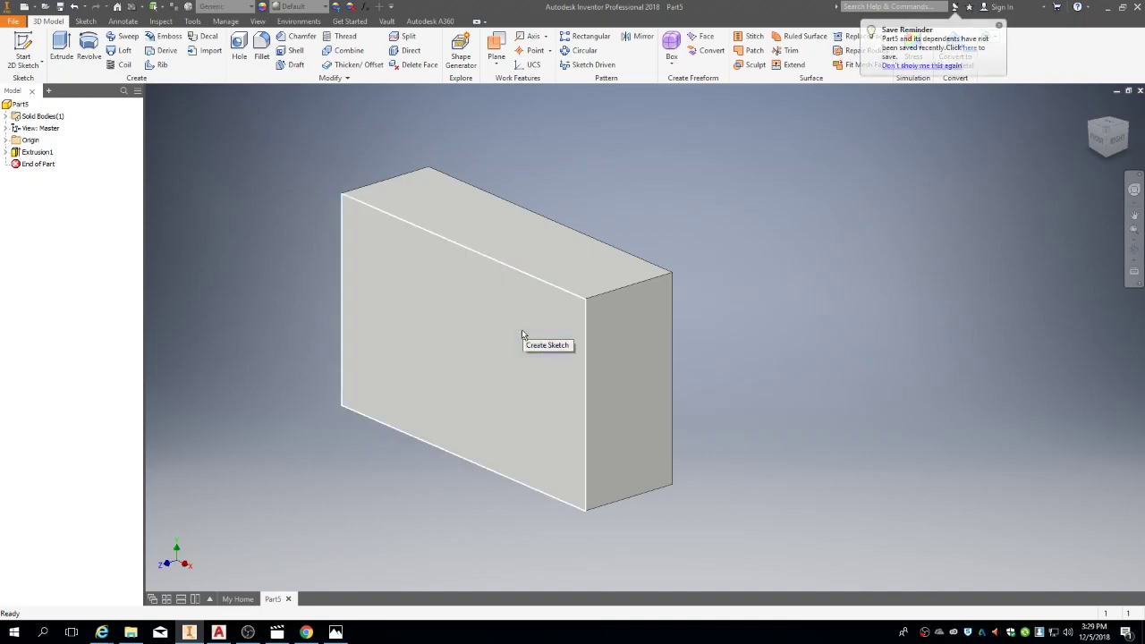
pyautogui.click(21, 51)
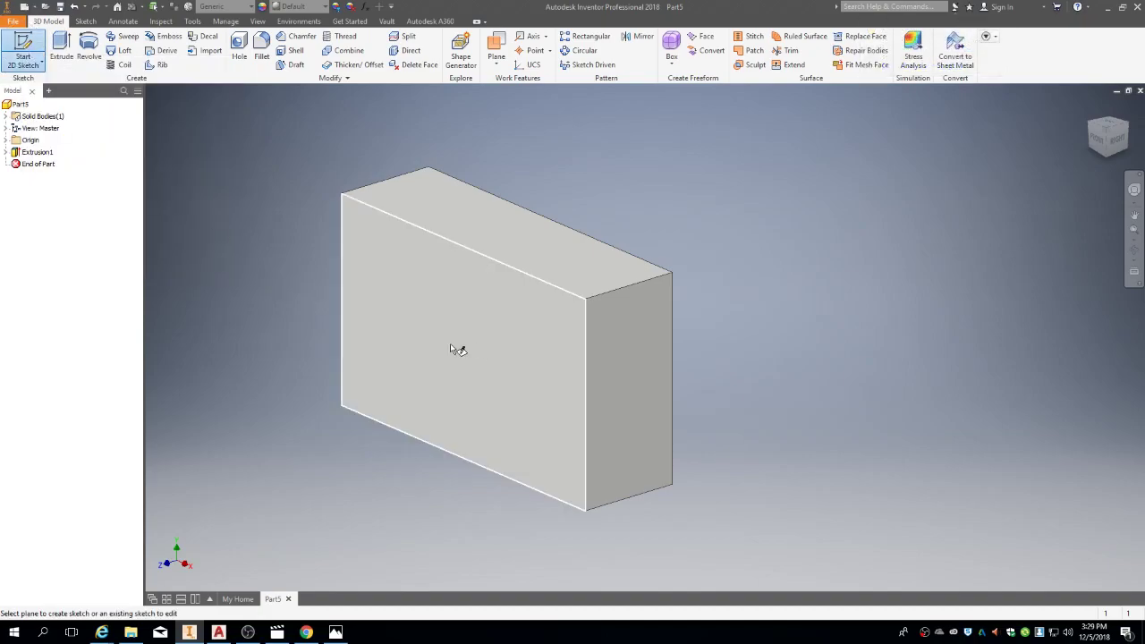
# Step: On the front face, draw a 50 mm diameter circle at the origin and finish the sketch
pyautogui.click(452, 348)
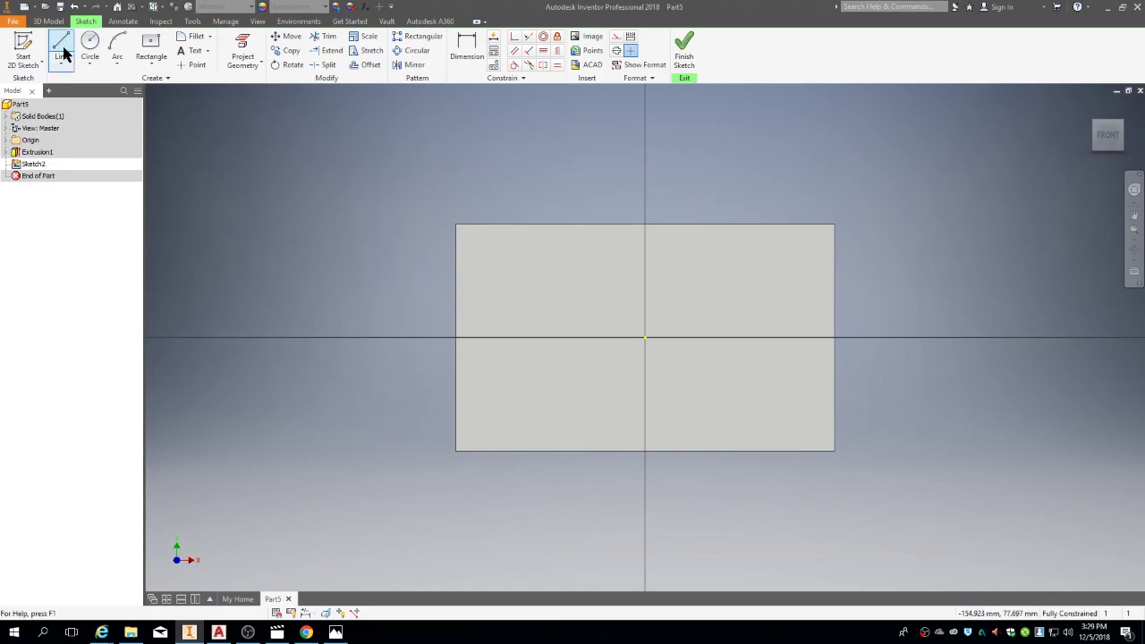
pyautogui.click(91, 49)
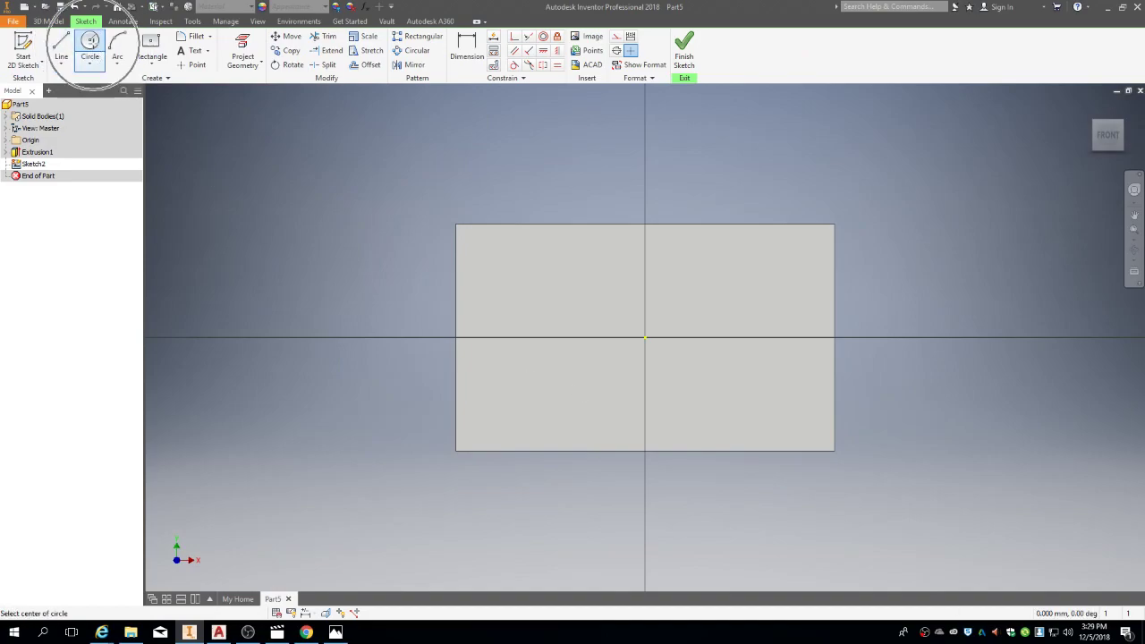
pyautogui.click(647, 336)
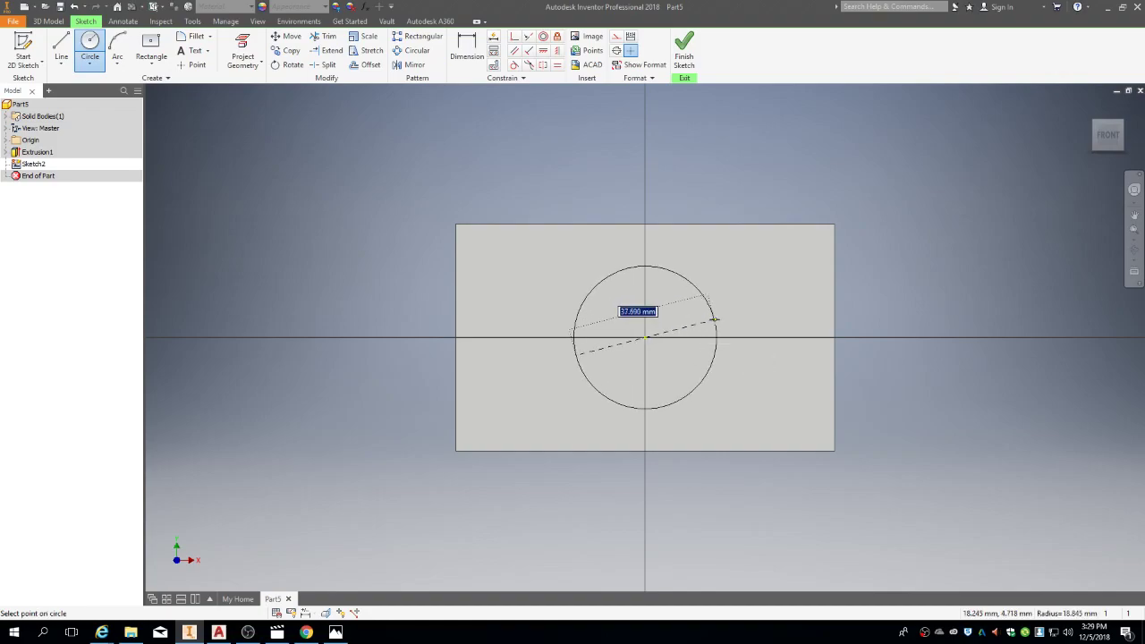
pyautogui.write('50')
pyautogui.press('Return')
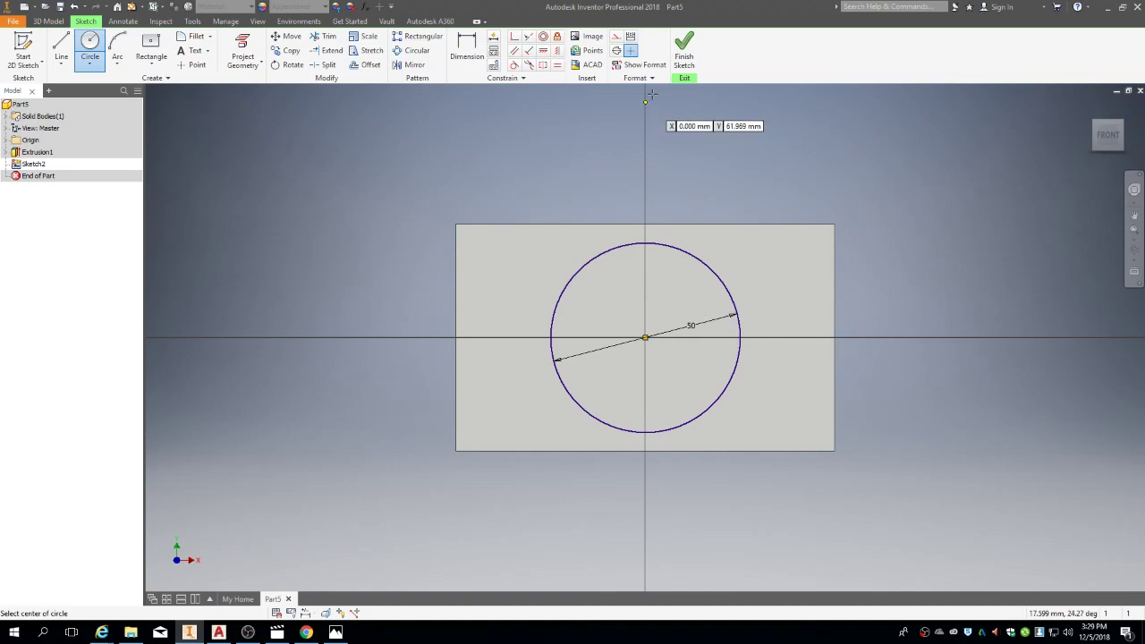
pyautogui.click(683, 56)
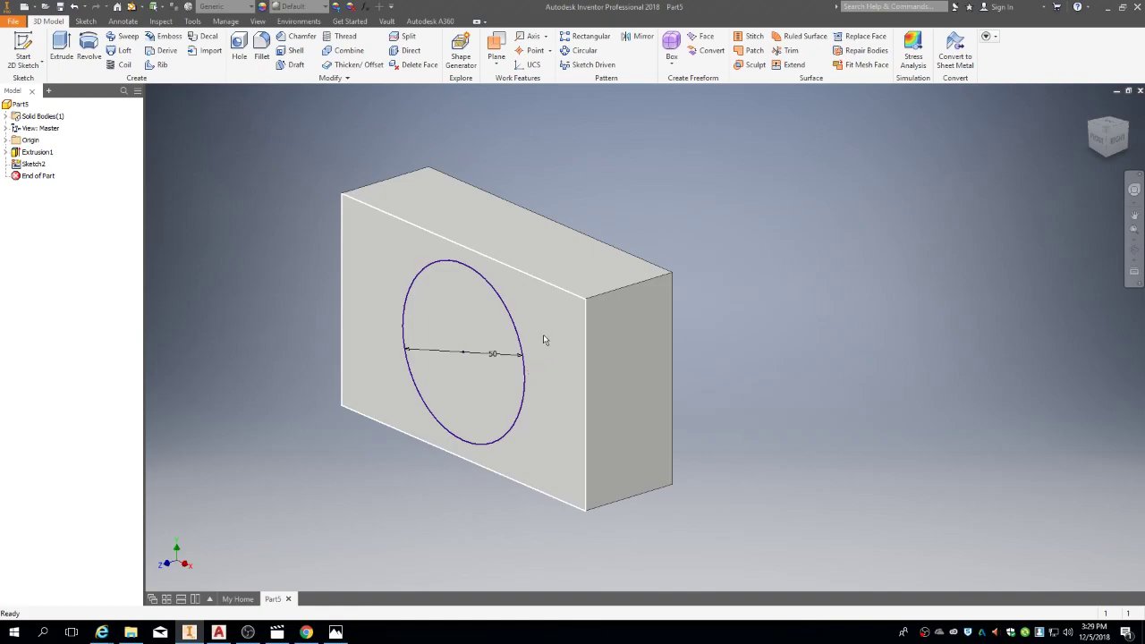
# Step: Extrude the 50 mm circle from the block's front face into the lens cylinder, checking the reference drawing
pyautogui.click(61, 43)
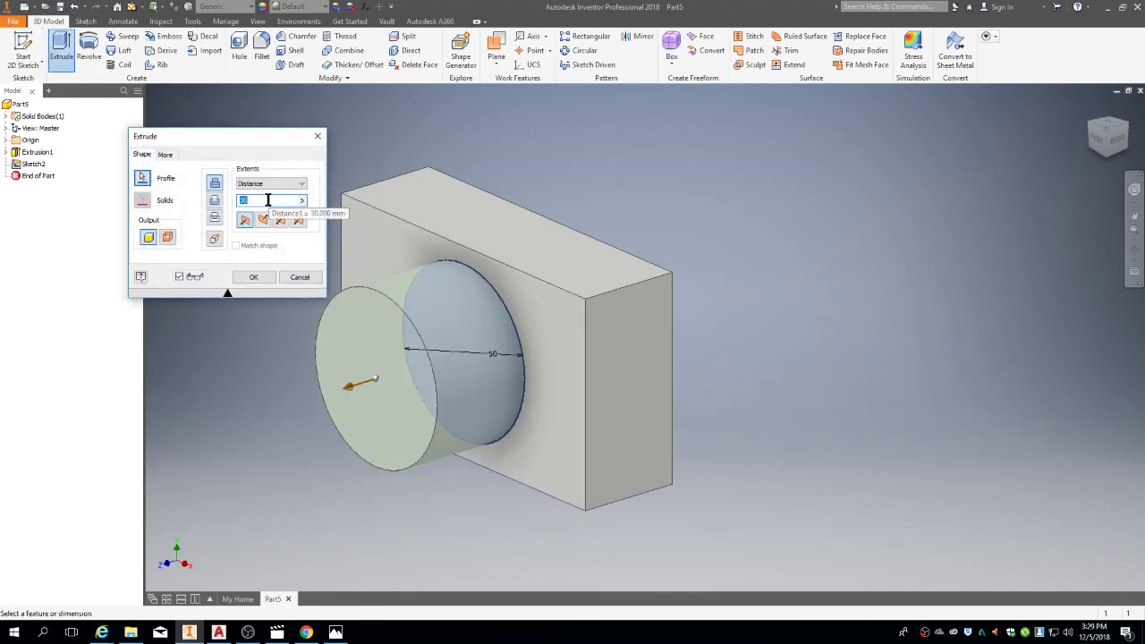
pyautogui.click(251, 278)
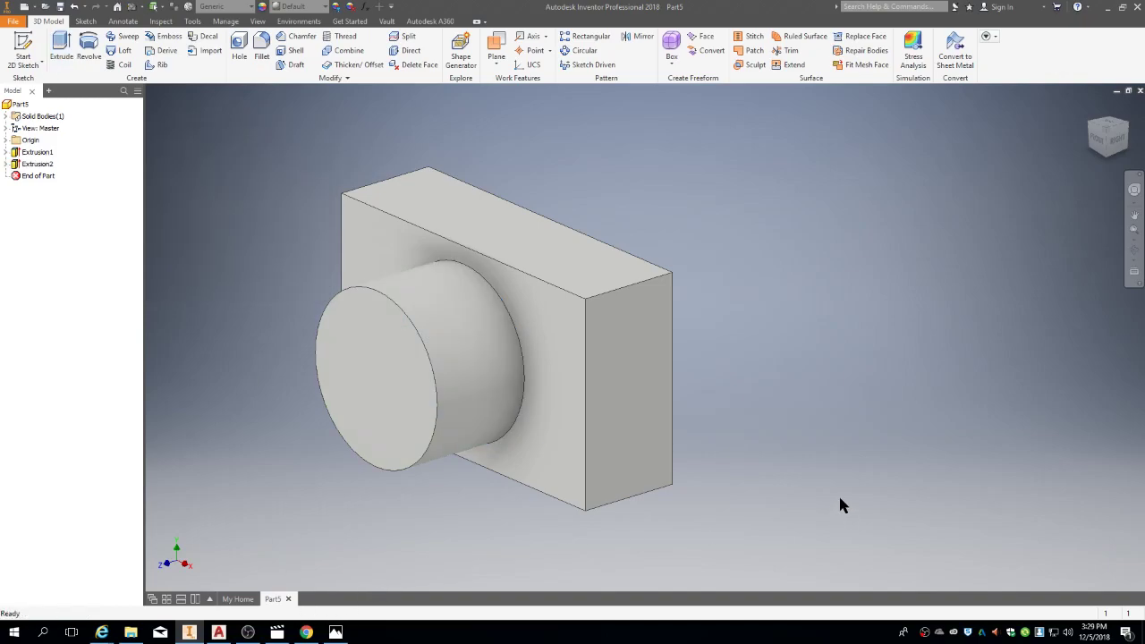
pyautogui.hotkey('alt', 'Tab')
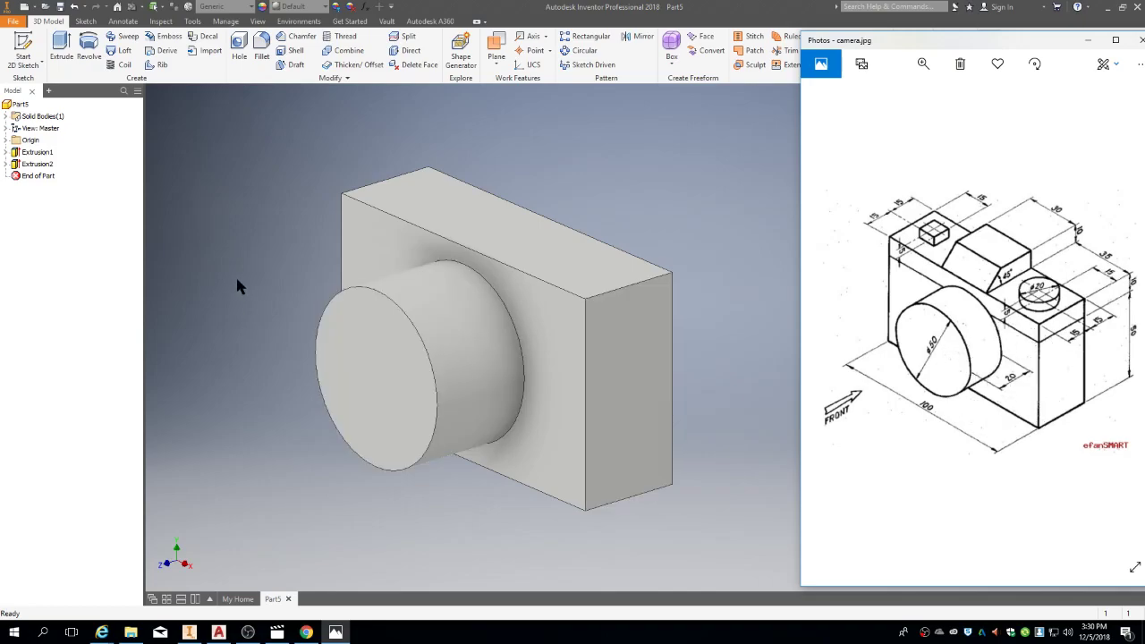
pyautogui.click(548, 220)
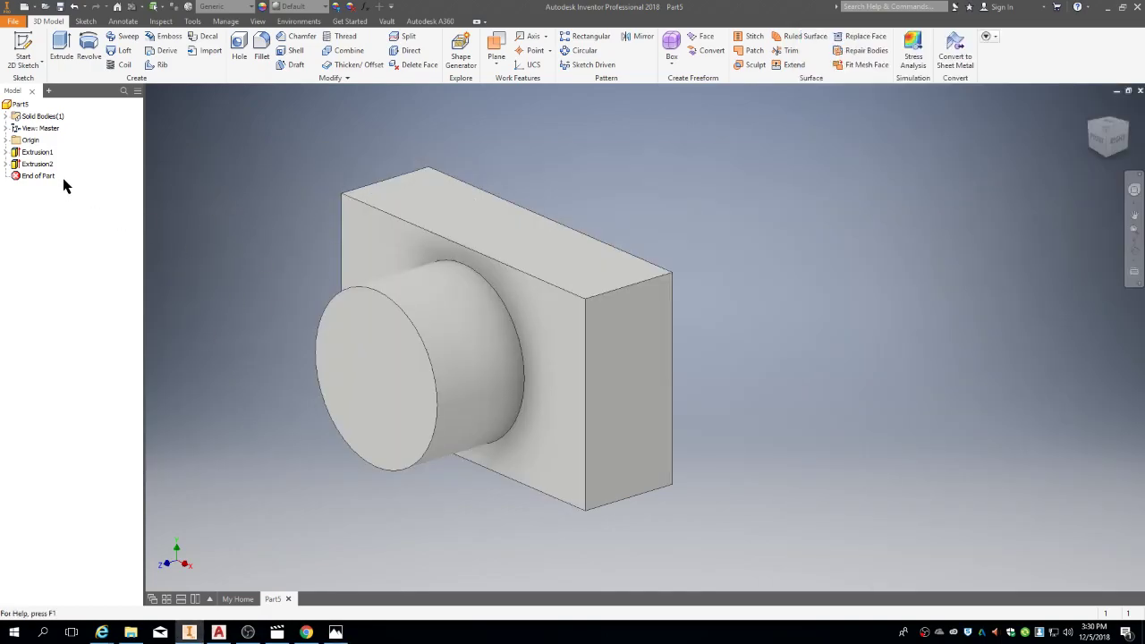
# Step: Edit Extrusion2 to change the lens cylinder's distance from 30 mm to 20 mm
pyautogui.rightClick(37, 166)
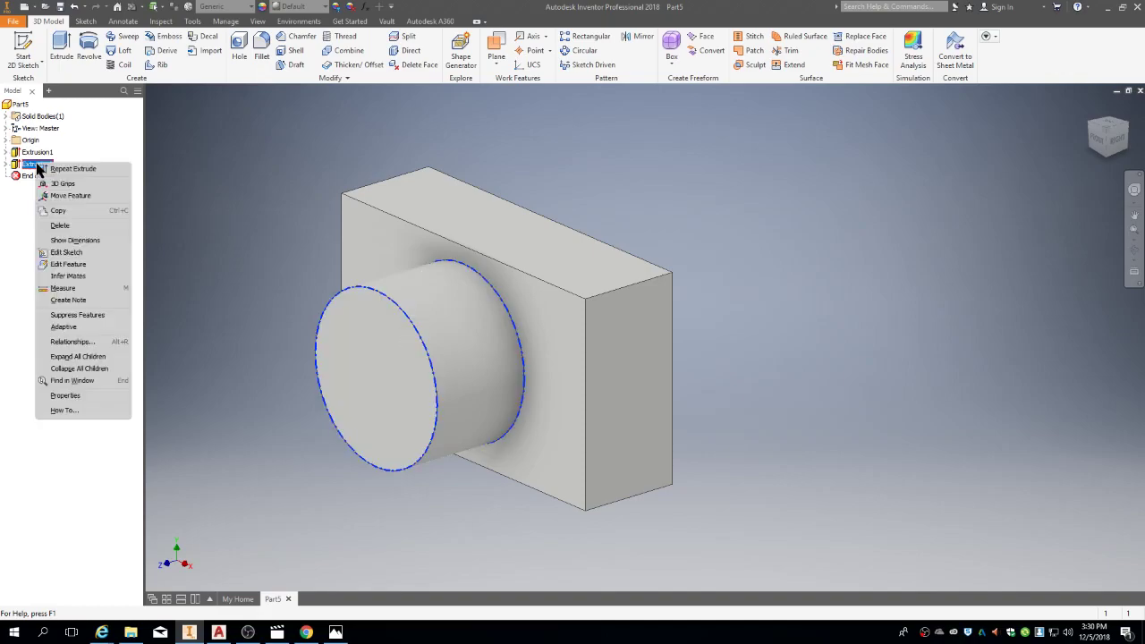
pyautogui.click(64, 265)
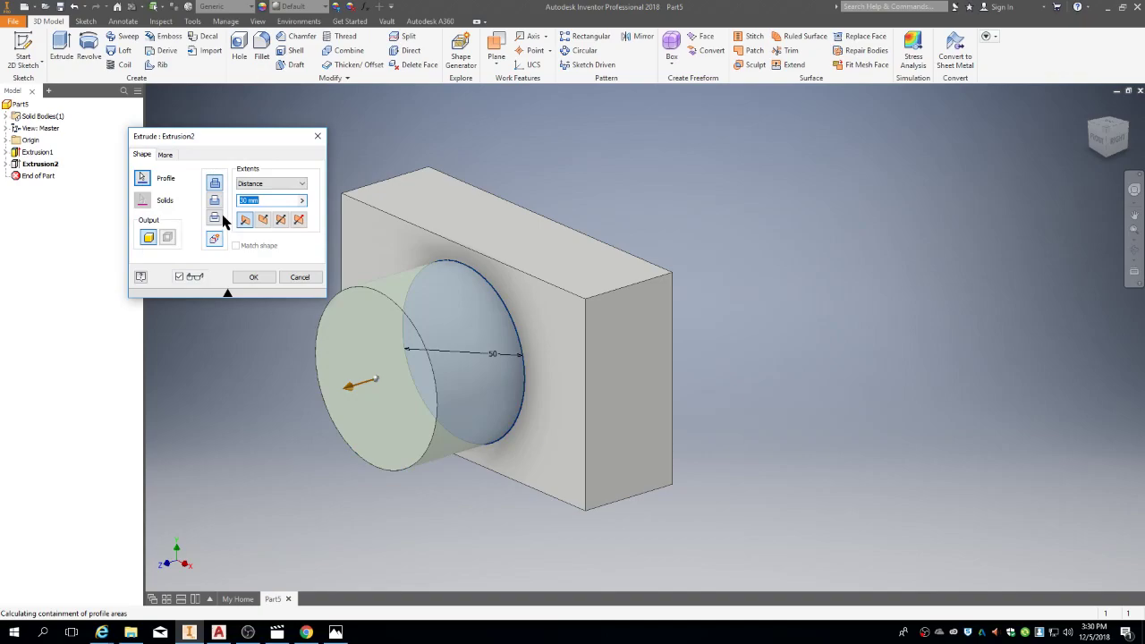
pyautogui.write('20')
pyautogui.press('Return')
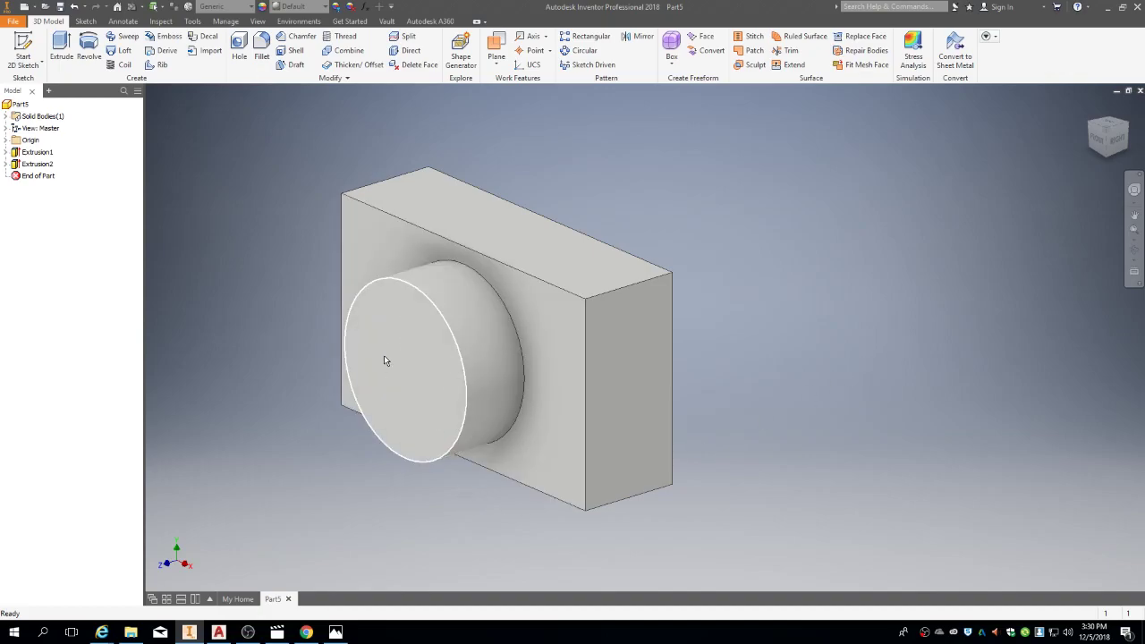
# Step: Start a sketch on the lens cylinder's front face and project its circular edge
pyautogui.rightClick(427, 396)
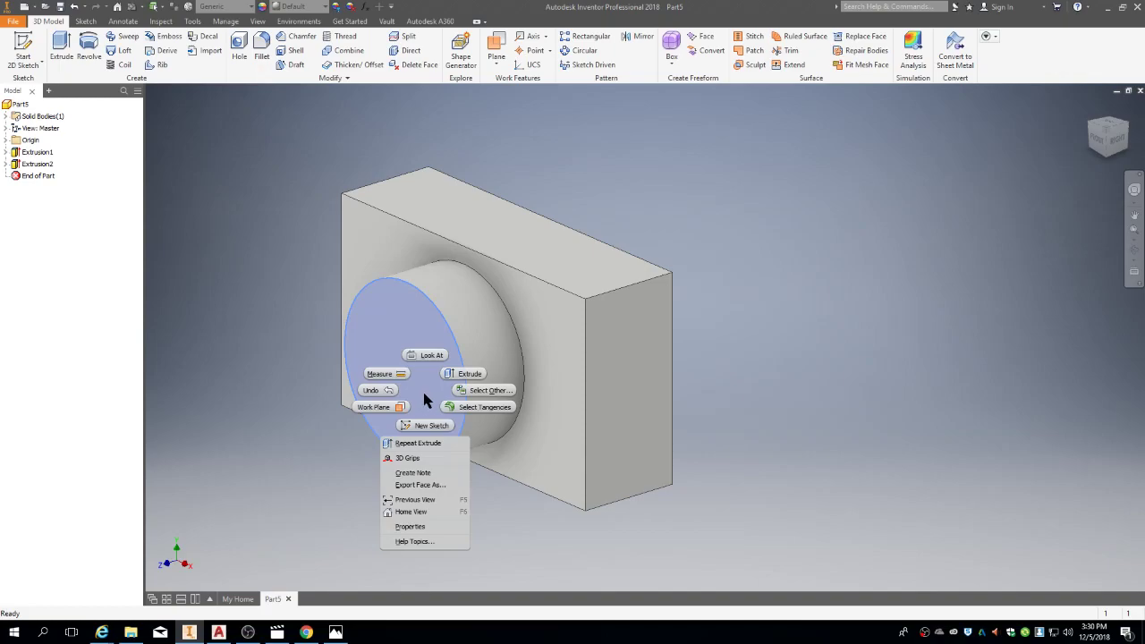
pyautogui.click(425, 428)
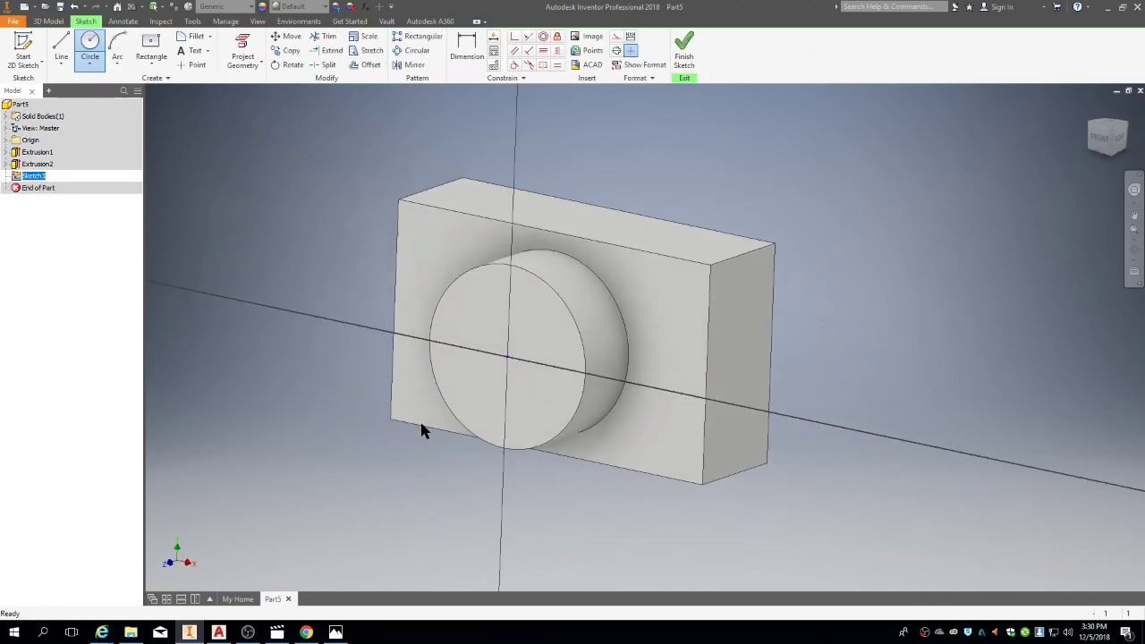
pyautogui.click(244, 44)
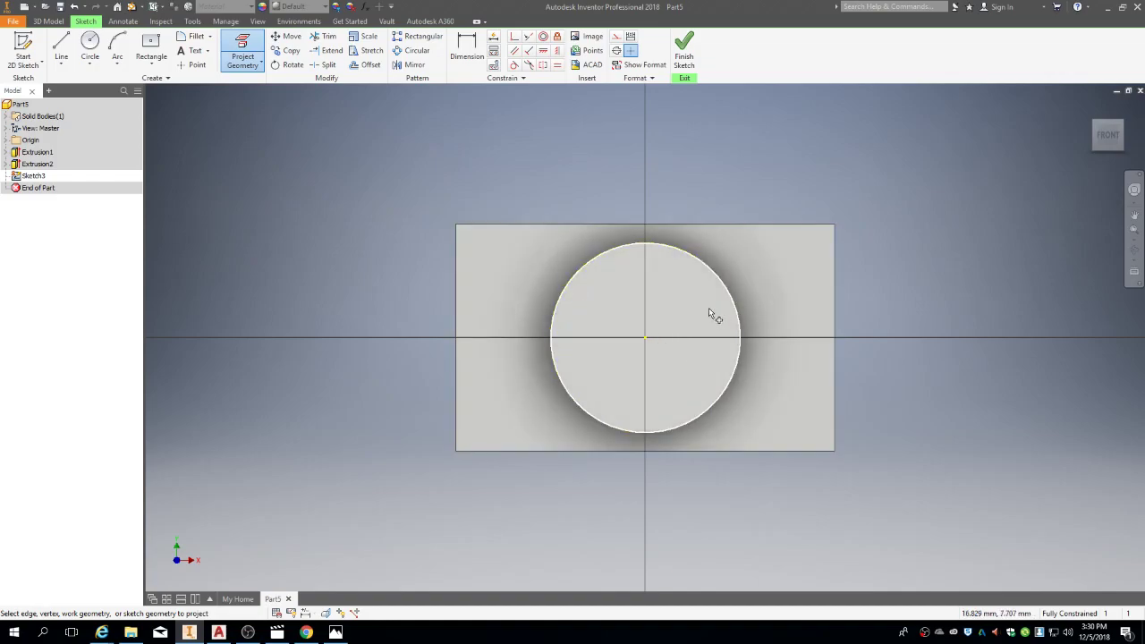
pyautogui.click(562, 289)
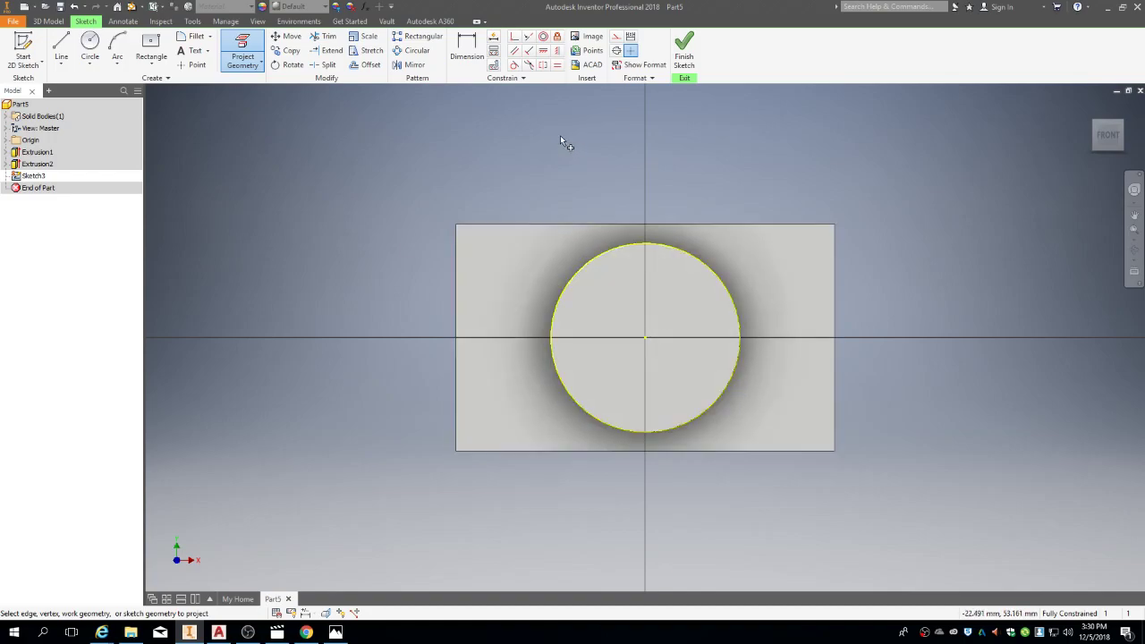
# Step: Offset the projected circle 5 mm inward and finish the sketch
pyautogui.click(370, 65)
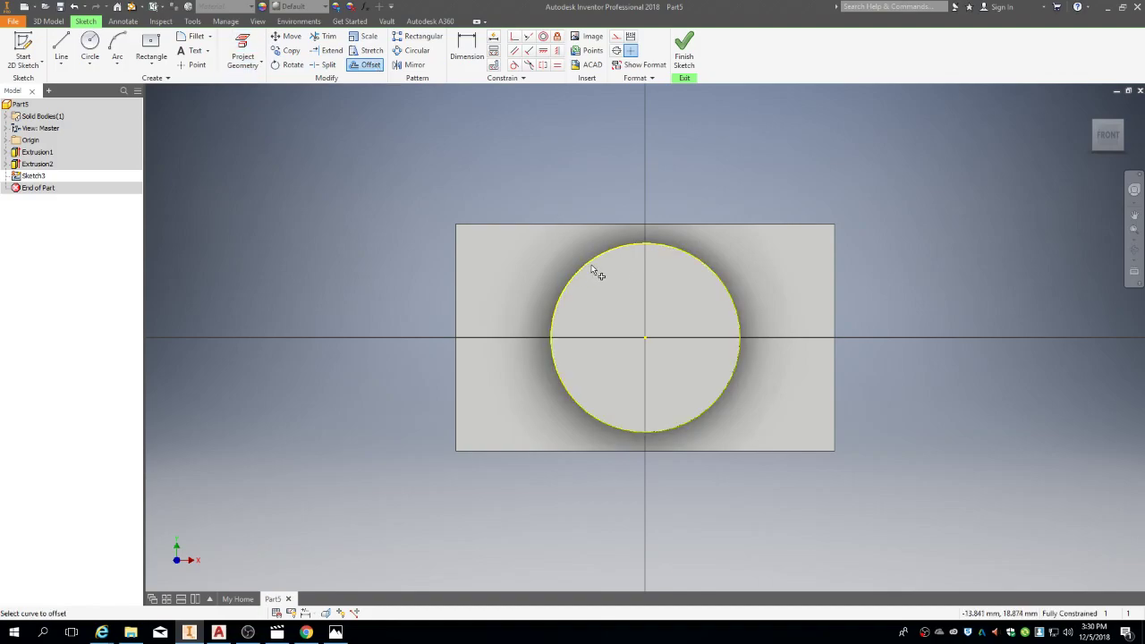
pyautogui.click(589, 259)
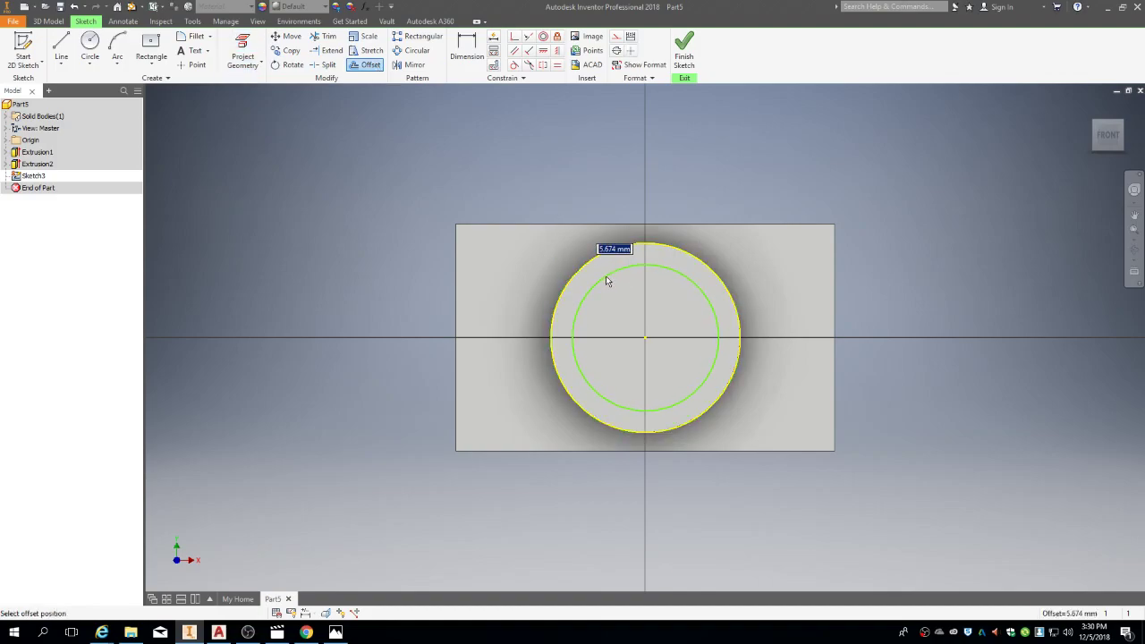
pyautogui.write('5')
pyautogui.press('Return')
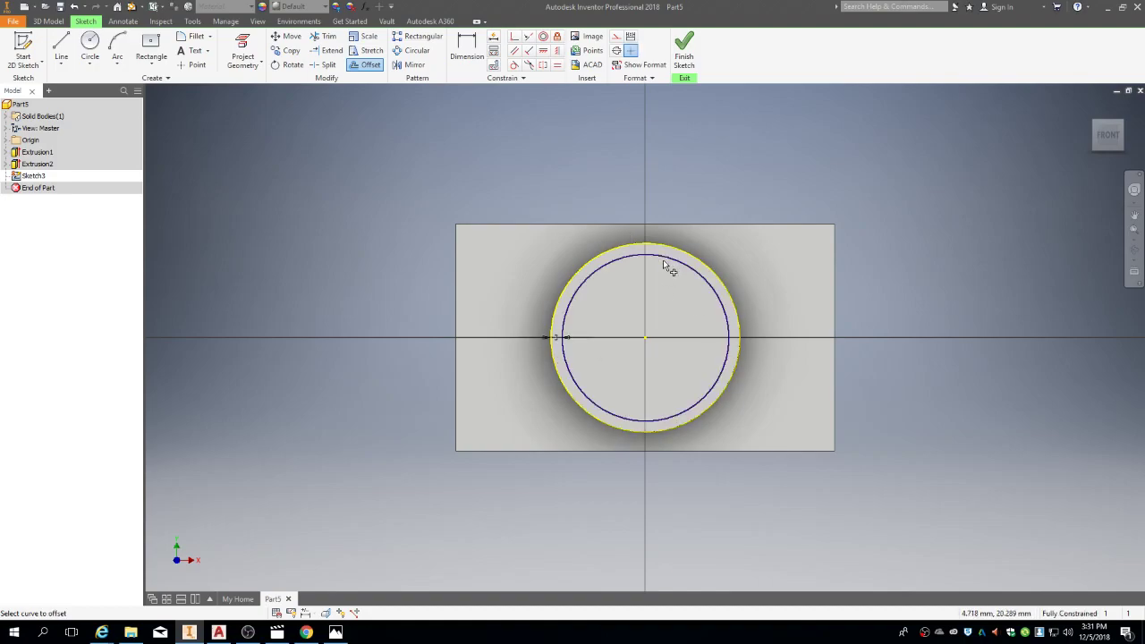
pyautogui.click(685, 49)
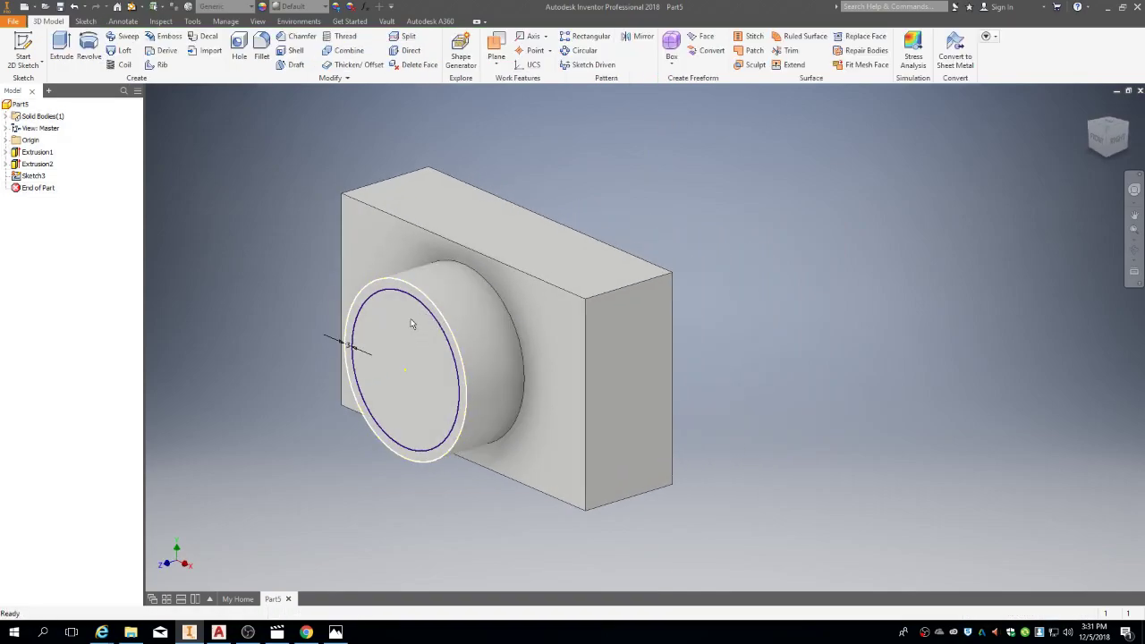
# Step: Cut-extrude the inner Sketch3 circle into the lens face, leaving a thin rim as Extrusion3
pyautogui.click(62, 44)
pyautogui.click(216, 198)
pyautogui.click(219, 183)
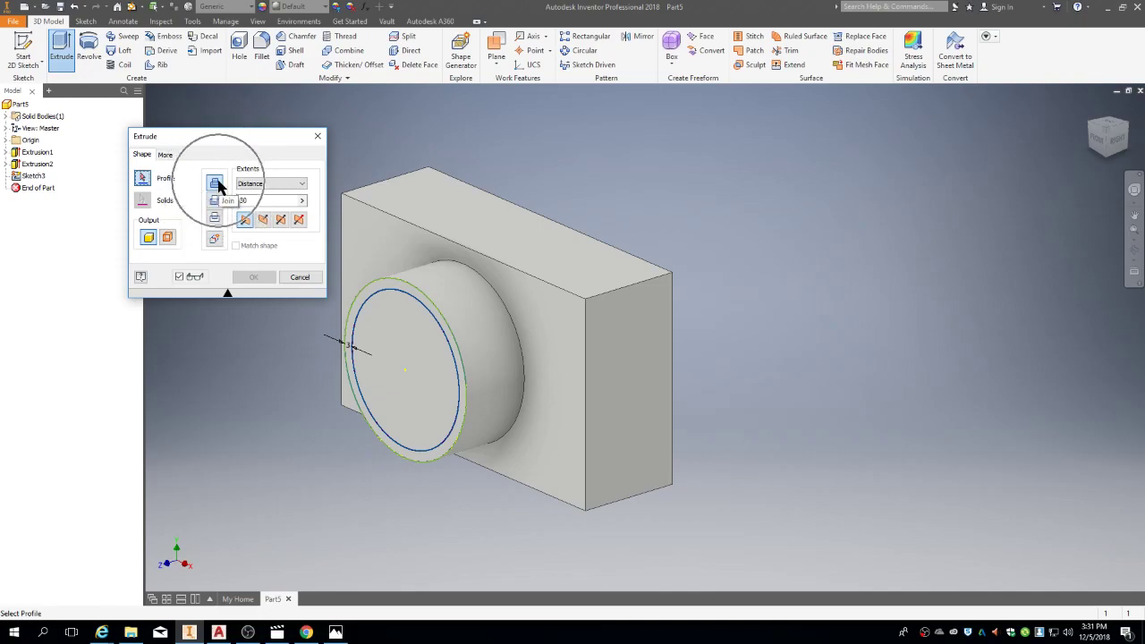
pyautogui.click(215, 204)
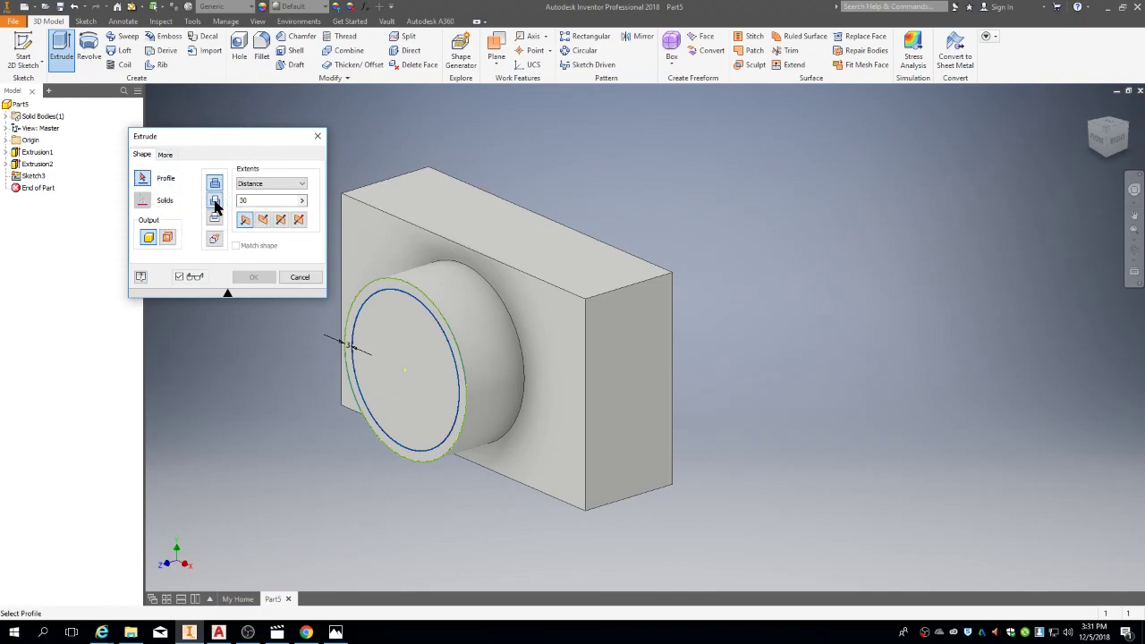
pyautogui.click(399, 350)
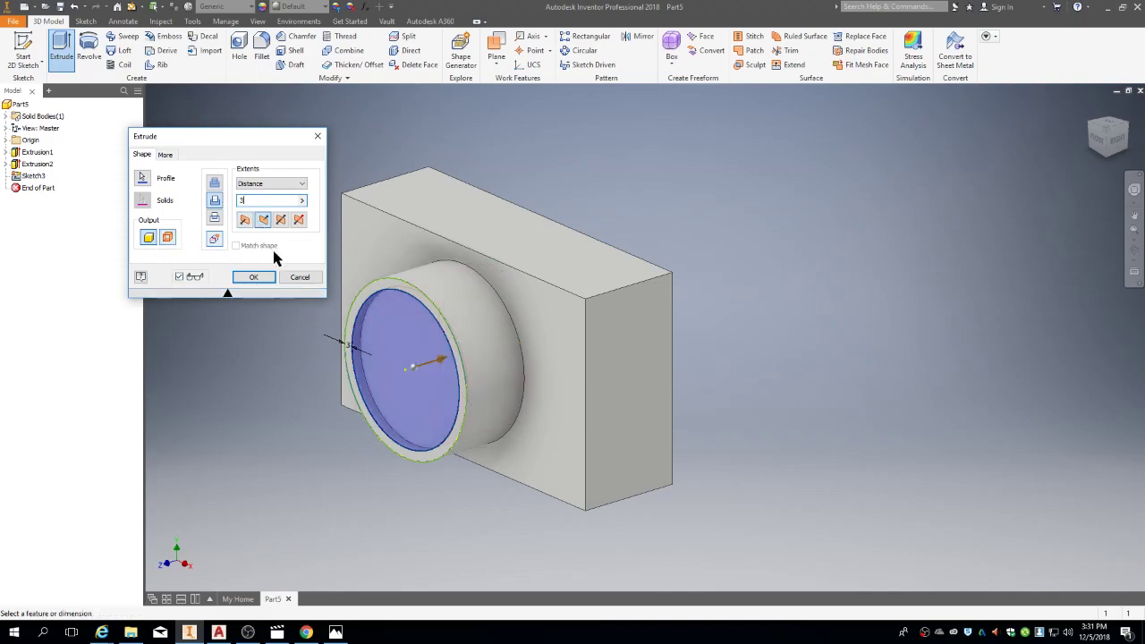
pyautogui.click(255, 278)
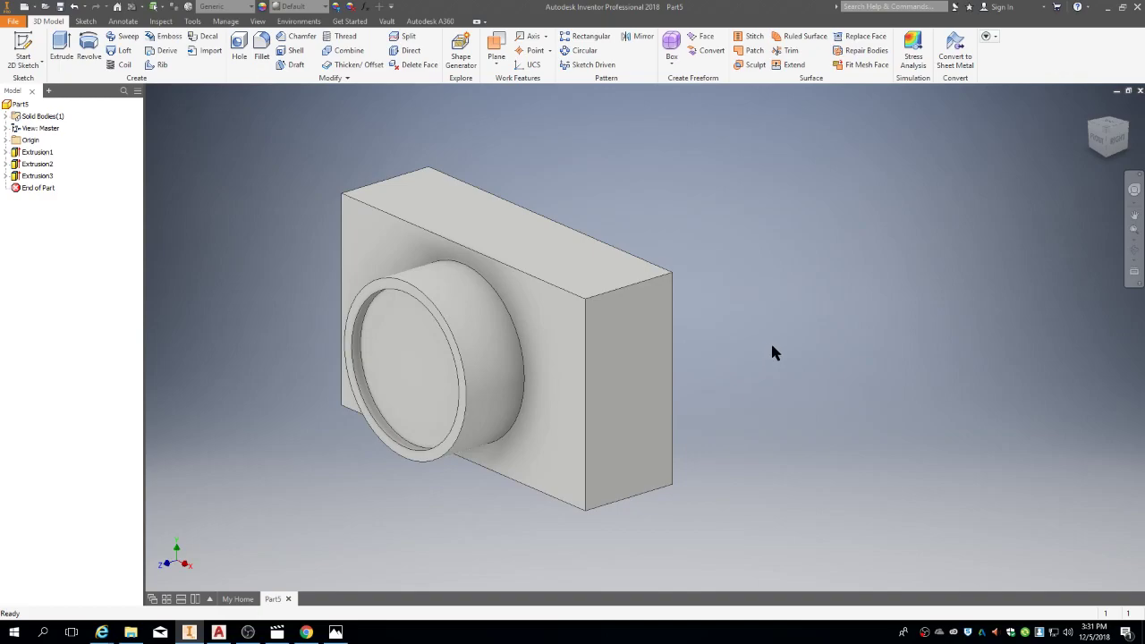
pyautogui.hotkey('alt', 'Tab')
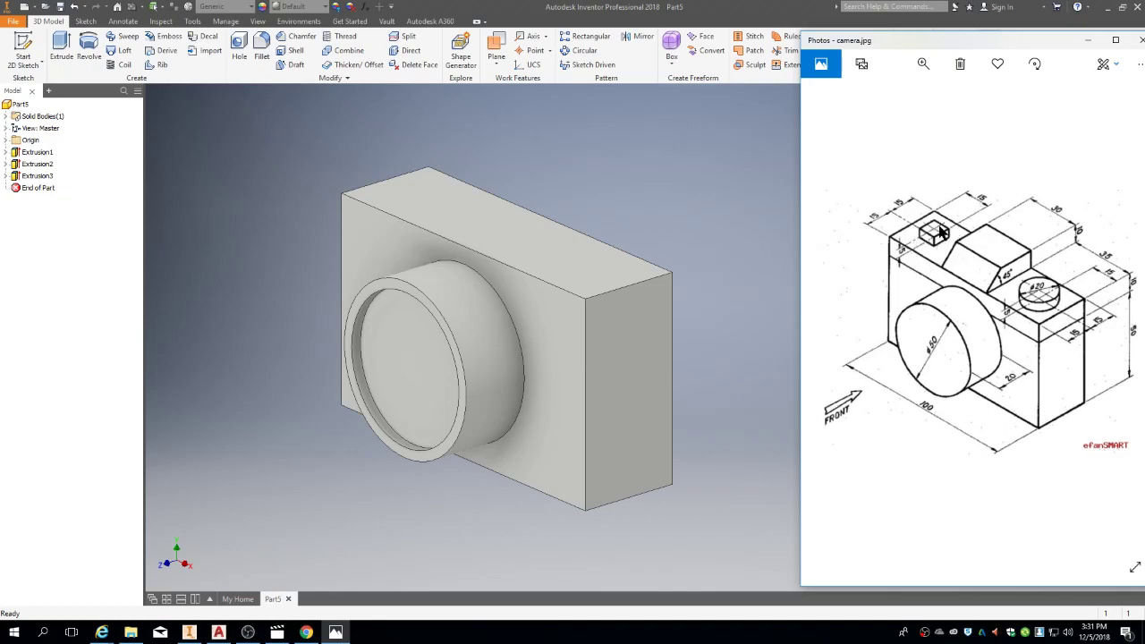
# Step: Create Sketch4 on the block's top face
pyautogui.rightClick(558, 240)
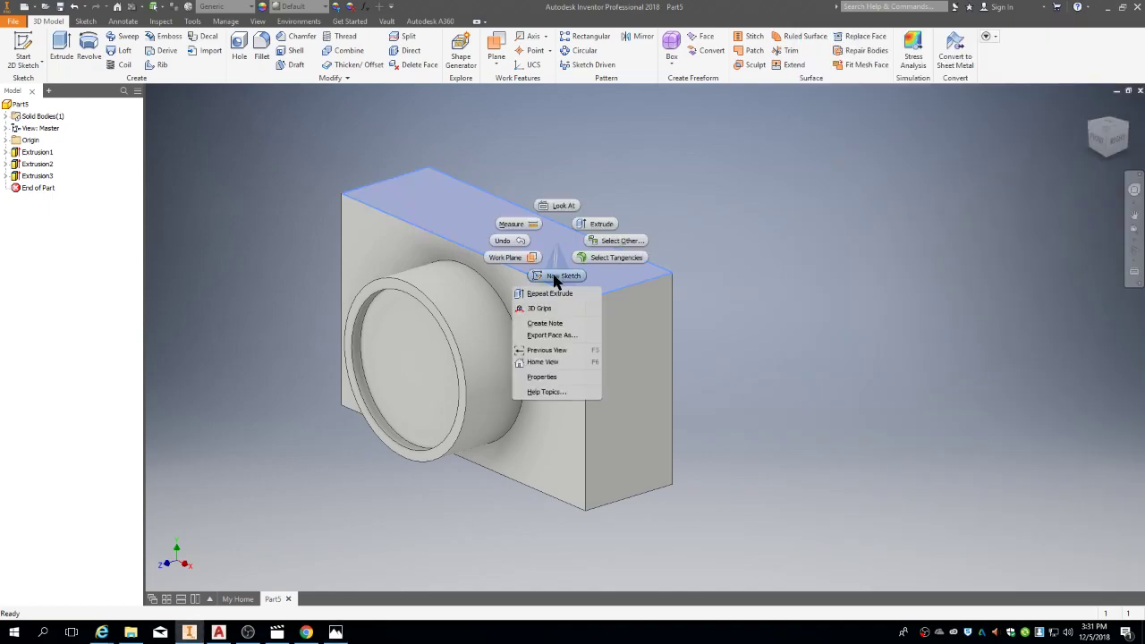
pyautogui.click(555, 277)
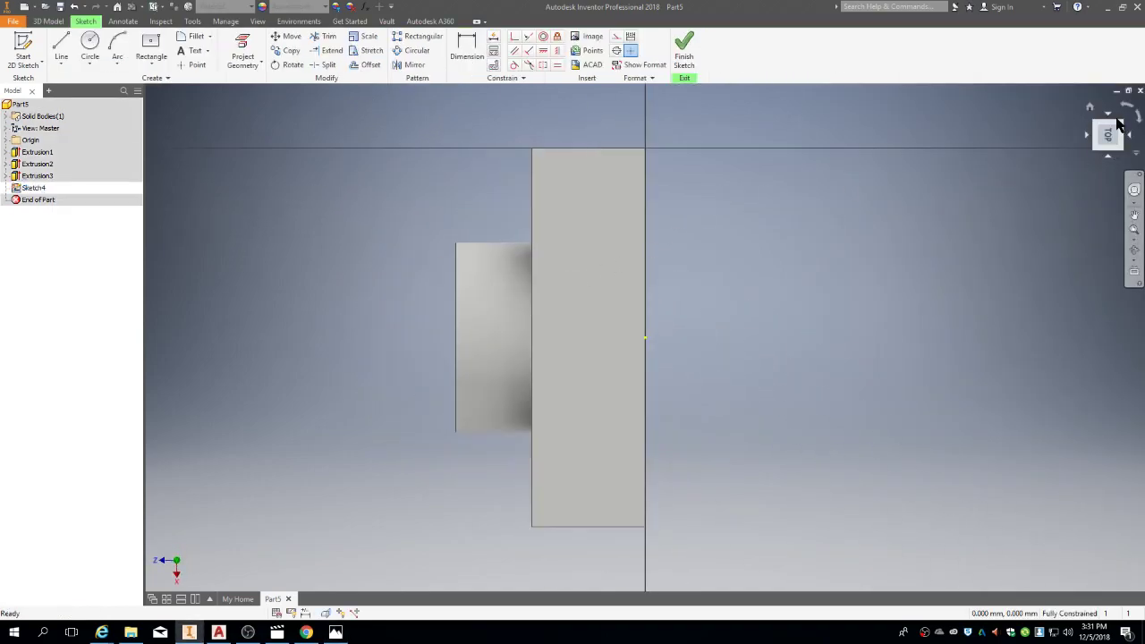
# Step: Roll the view horizontal and draw a centre-point rectangle on the top face
pyautogui.click(1129, 109)
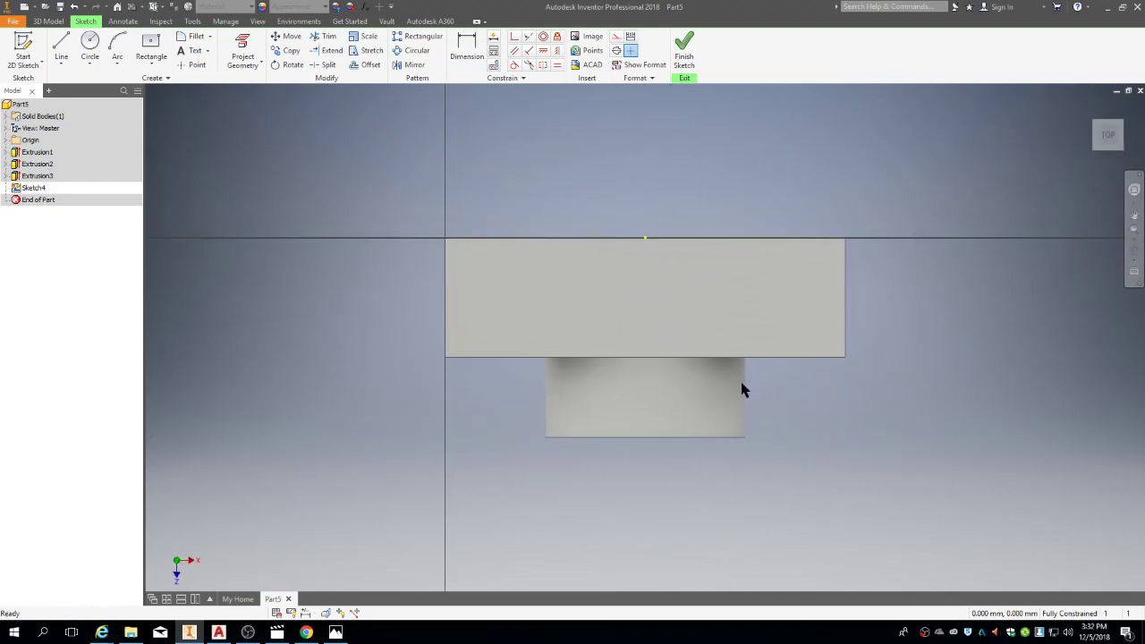
pyautogui.click(149, 42)
pyautogui.click(506, 292)
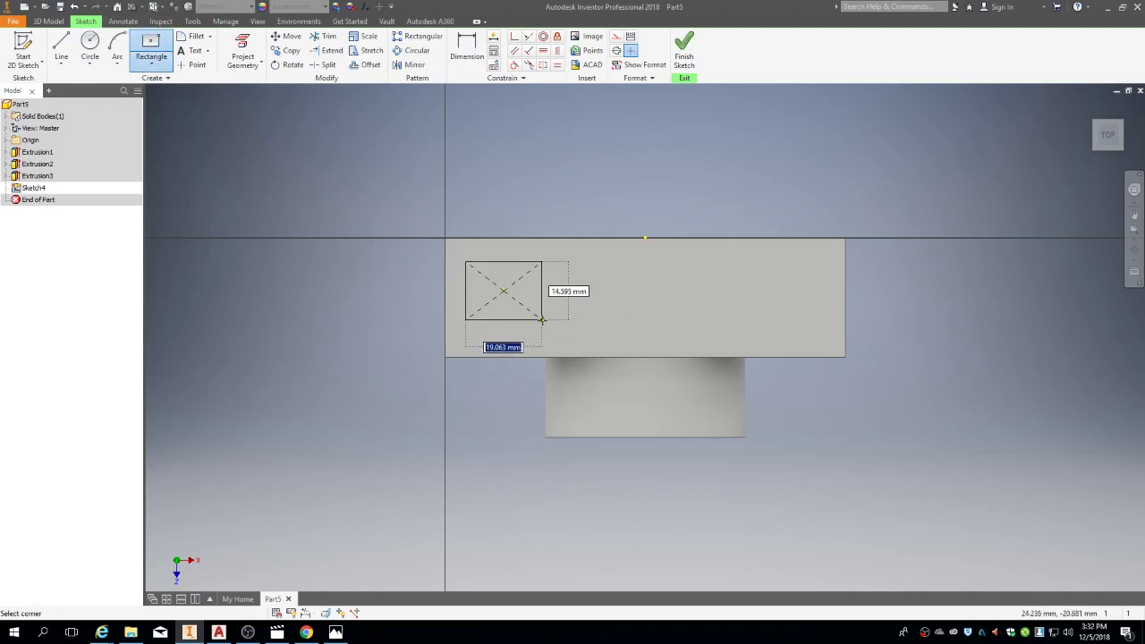
pyautogui.hotkey('alt', 'Tab')
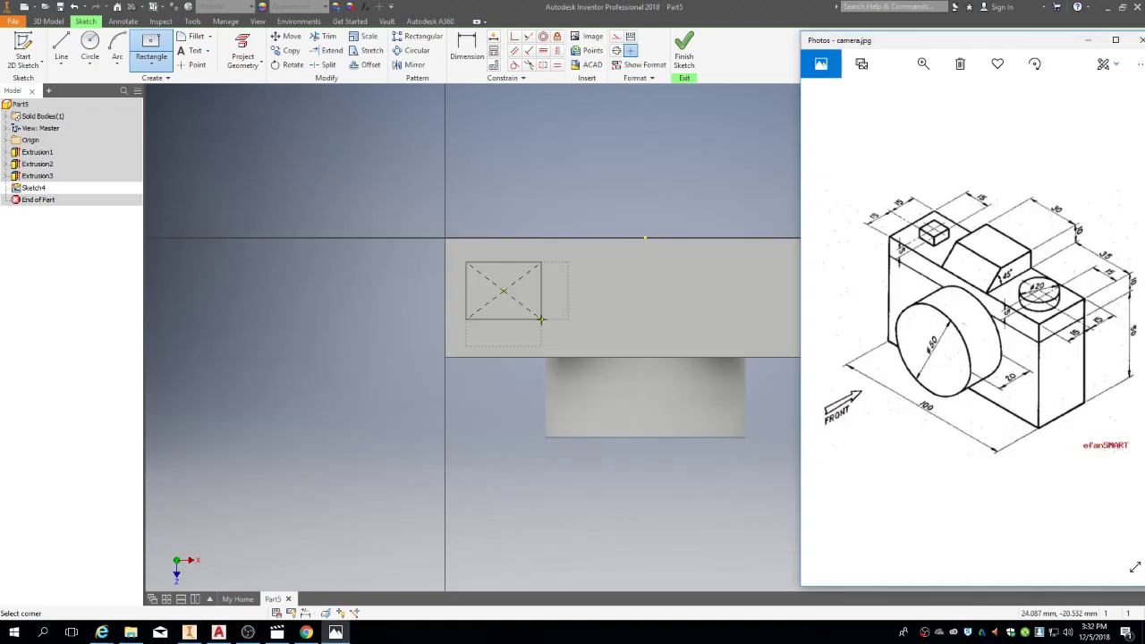
pyautogui.hotkey('alt', 'Tab')
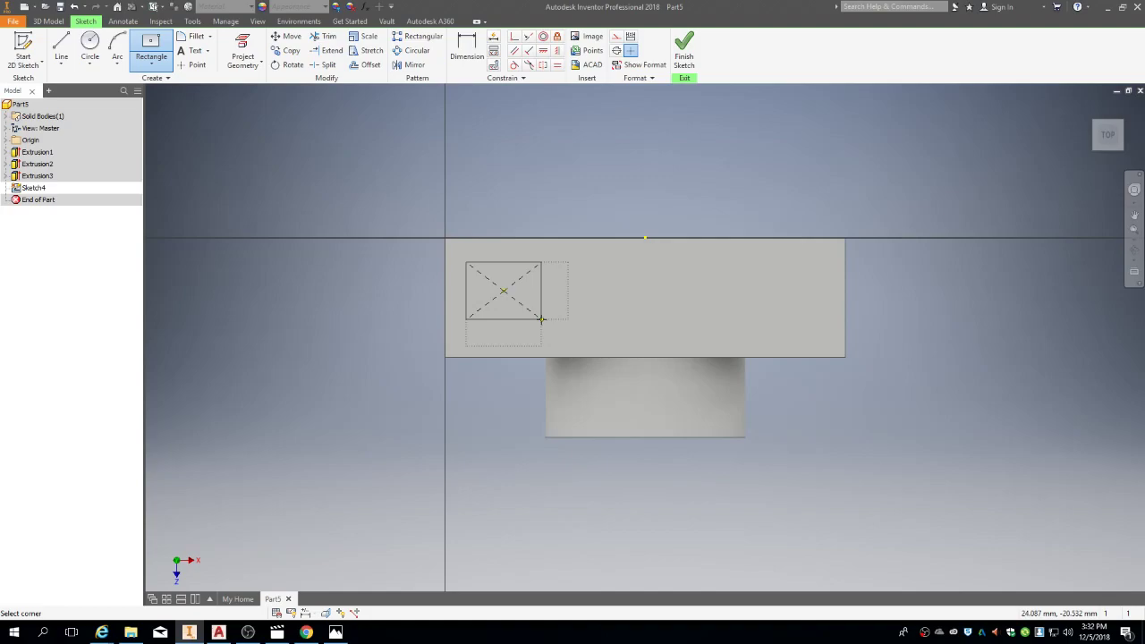
pyautogui.click(541, 320)
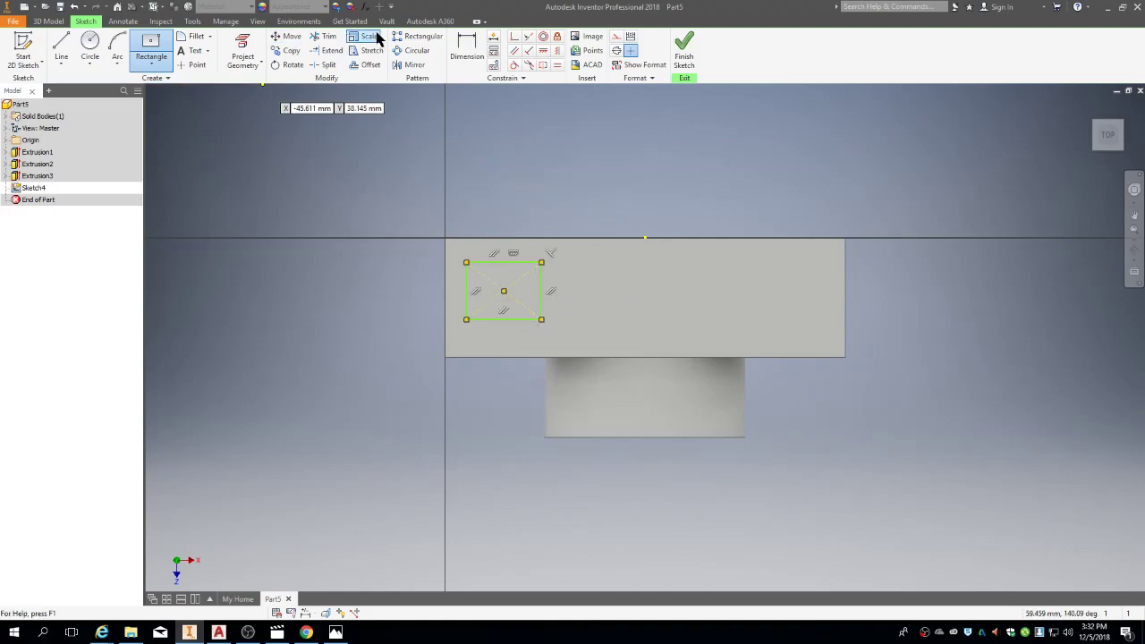
# Step: Dimension the rectangle's width and height, initially as 15 each
pyautogui.click(467, 49)
pyautogui.click(512, 264)
pyautogui.click(513, 200)
pyautogui.write('15')
pyautogui.press('Return')
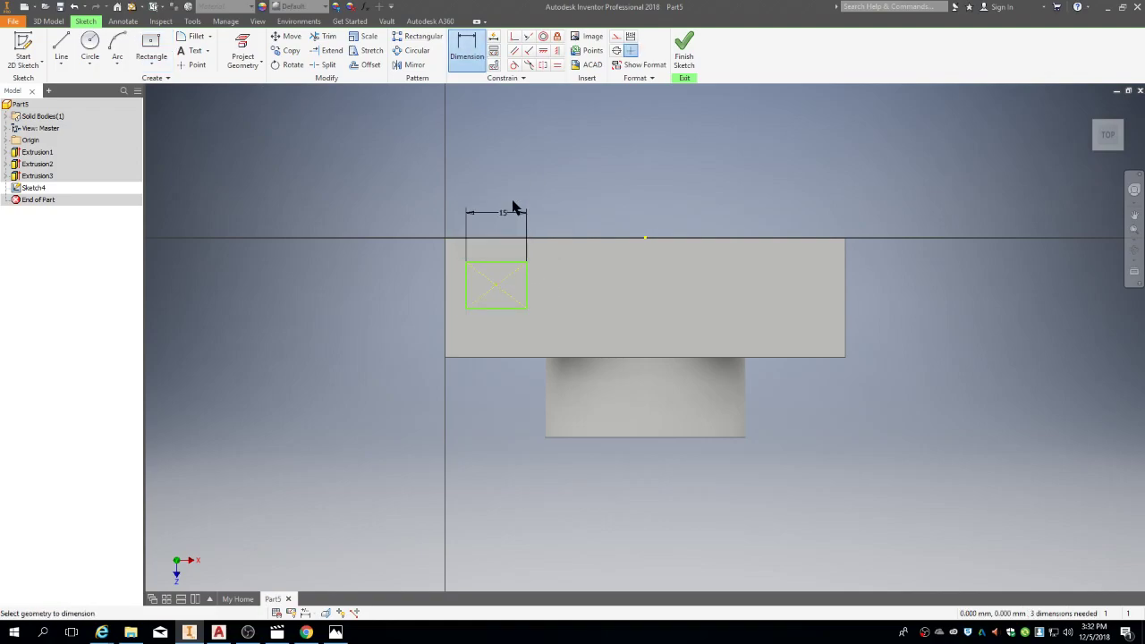
pyautogui.click(527, 286)
pyautogui.click(581, 297)
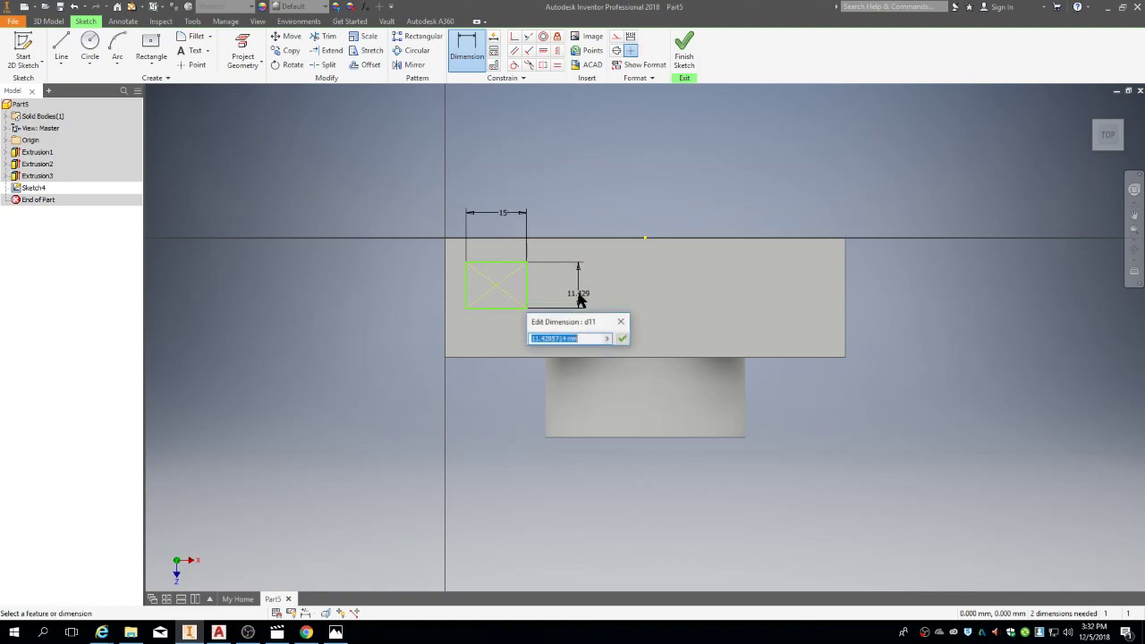
pyautogui.write('15')
pyautogui.press('Return')
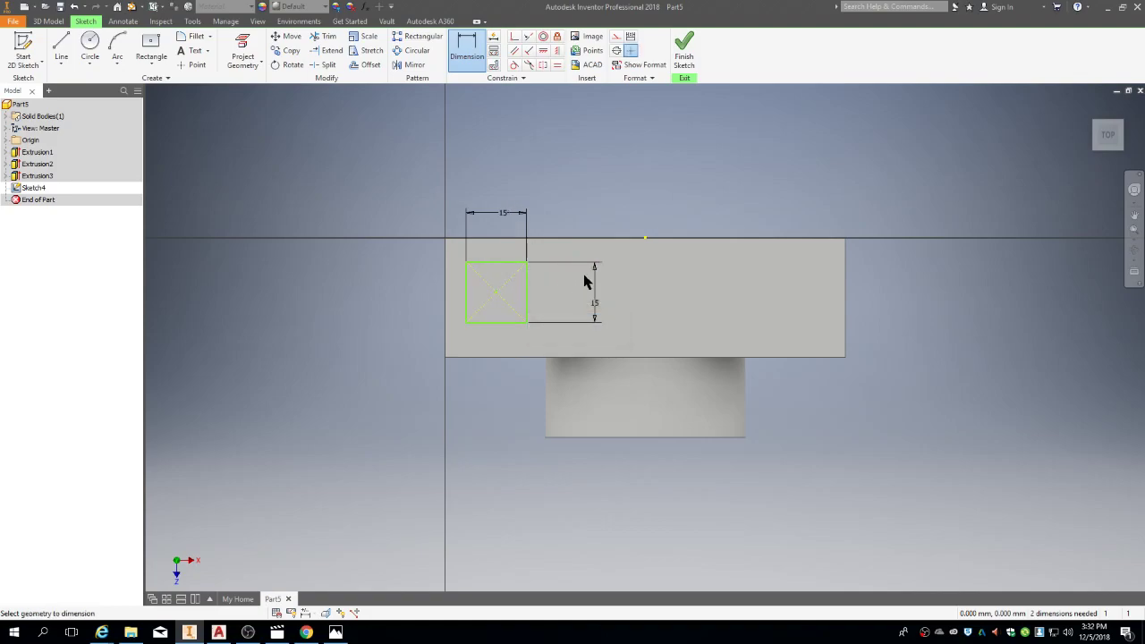
# Step: After checking the reference drawing, change both rectangle dimensions to 10, making a 10 × 10 square
pyautogui.hotkey('alt', 'Tab')
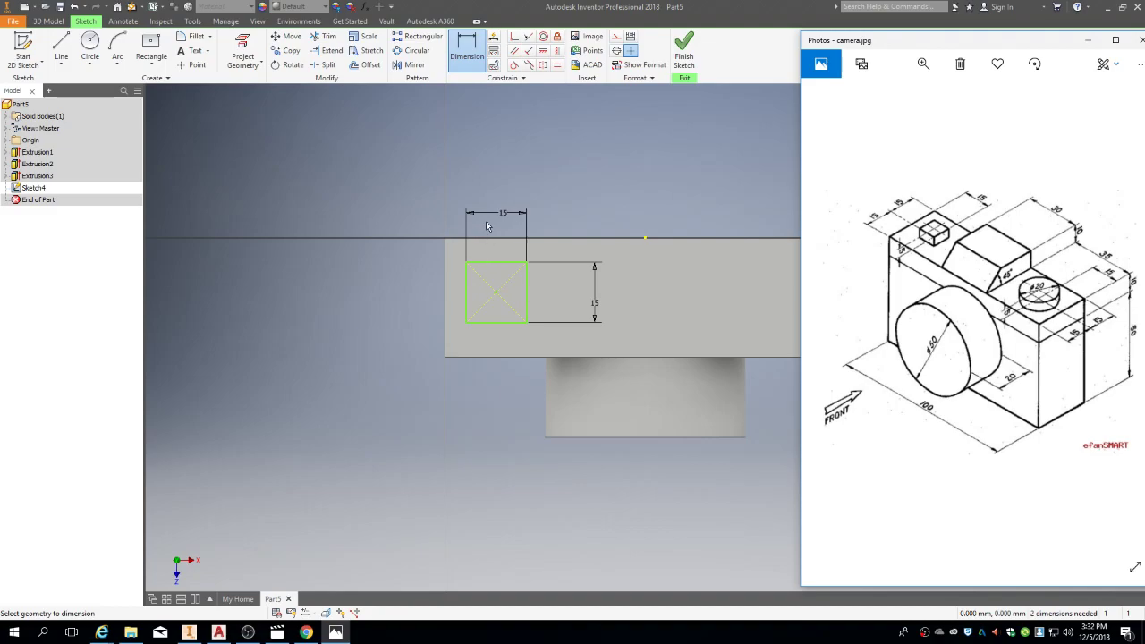
pyautogui.hotkey('alt', 'Tab')
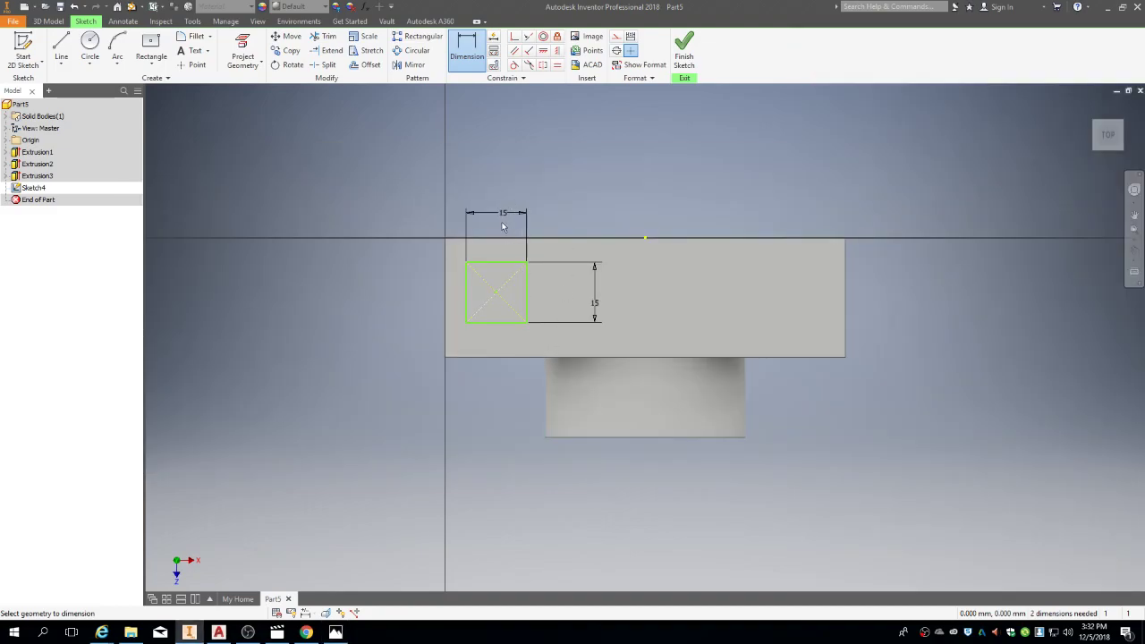
pyautogui.click(503, 220)
pyautogui.write('10')
pyautogui.press('Return')
pyautogui.click(598, 309)
pyautogui.write('10')
pyautogui.press('Return')
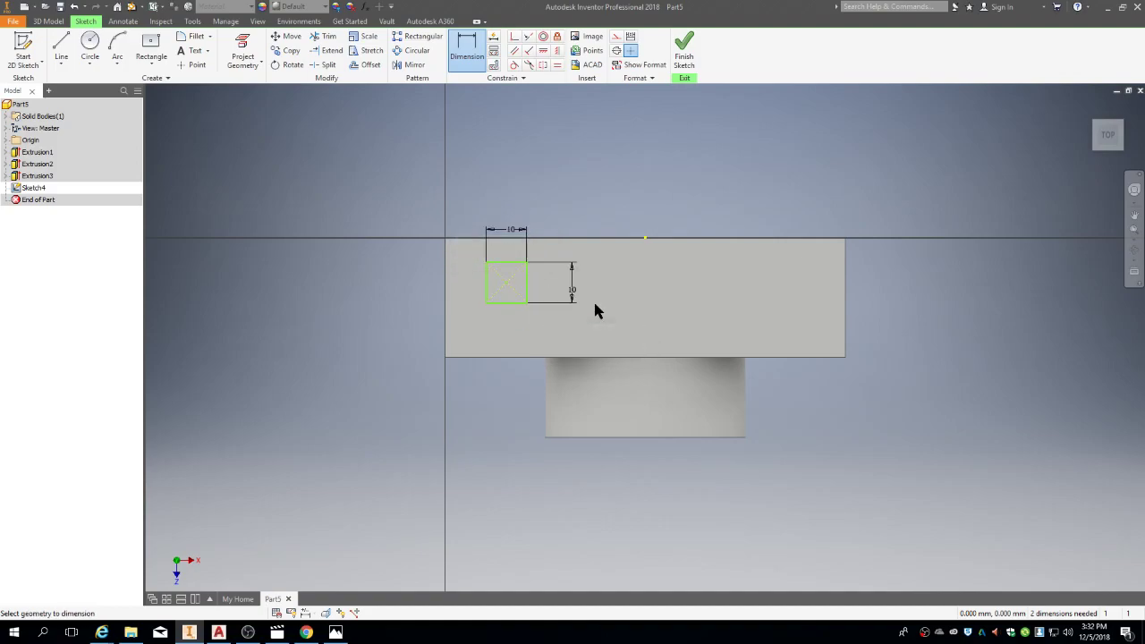
# Step: Position the square's centre 15 mm from the left edge and 15 mm from the top edge
pyautogui.click(467, 52)
pyautogui.click(506, 284)
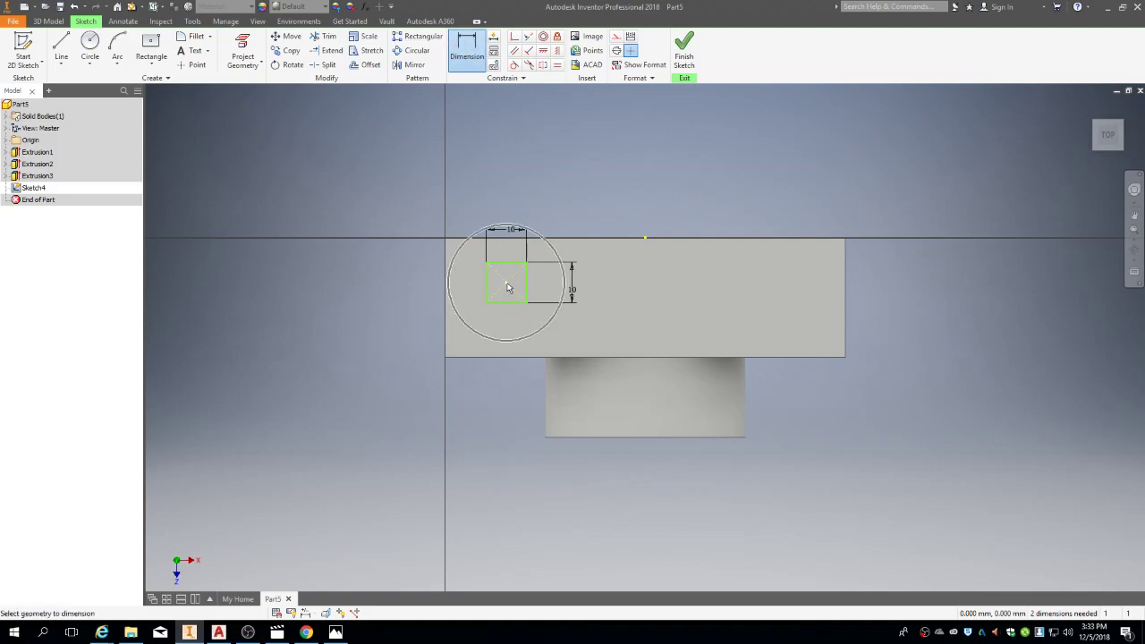
pyautogui.click(446, 288)
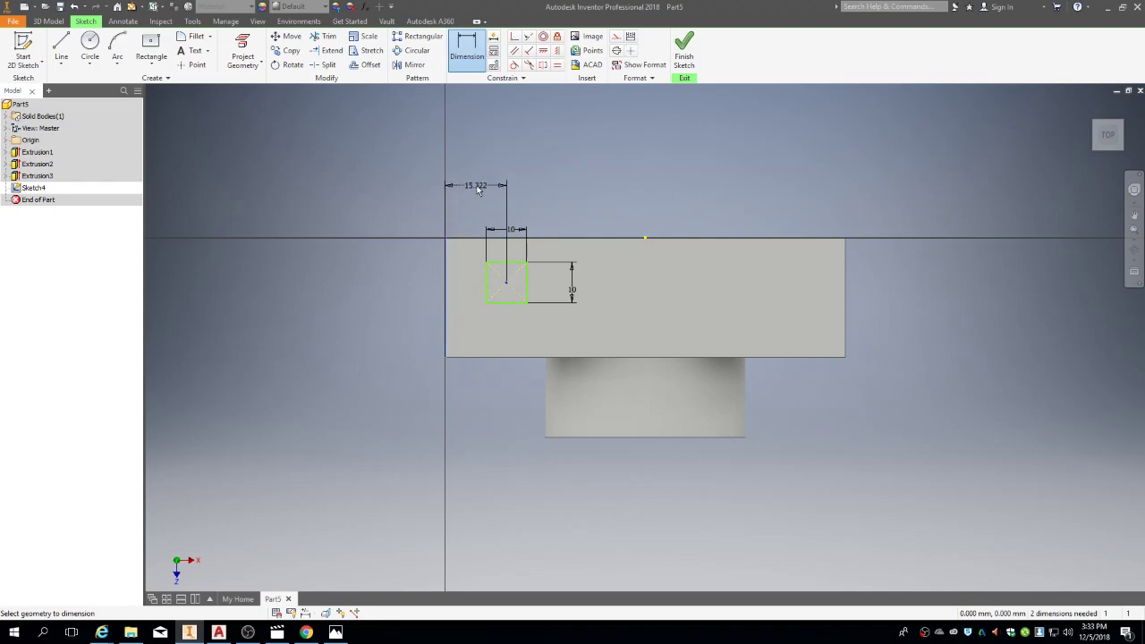
pyautogui.click(479, 189)
pyautogui.write('15')
pyautogui.press('Return')
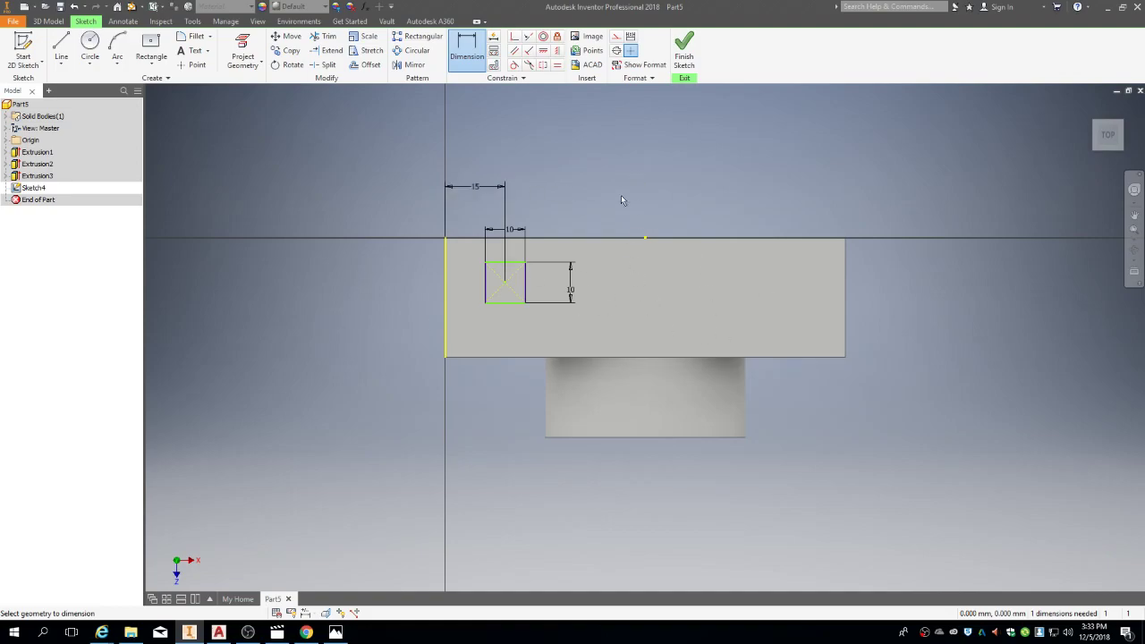
pyautogui.click(505, 283)
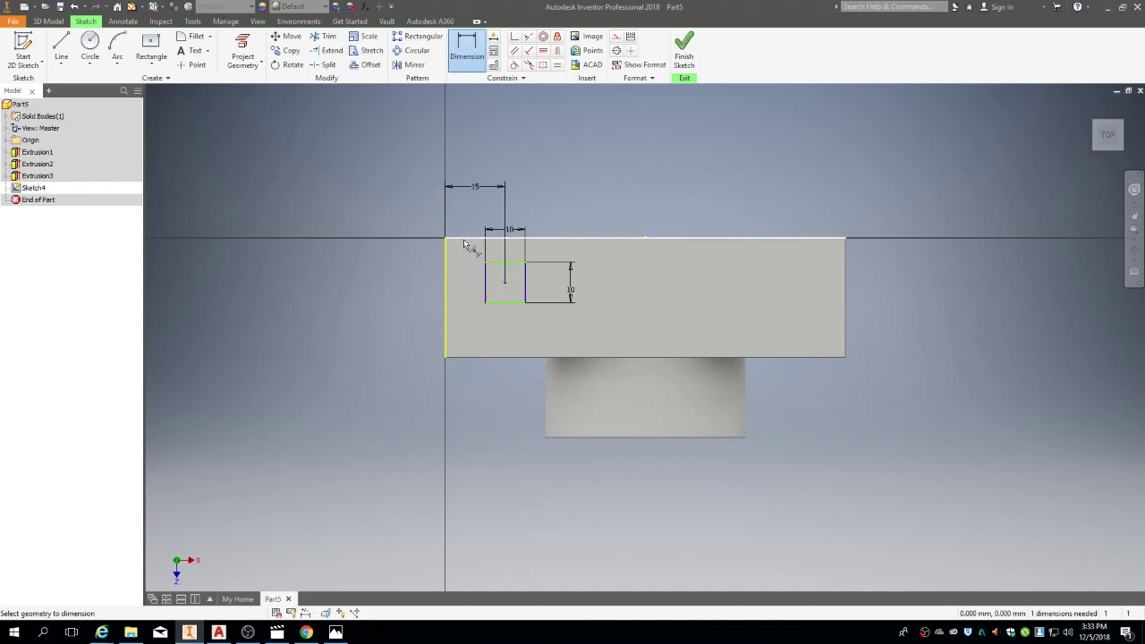
pyautogui.click(462, 239)
pyautogui.click(395, 252)
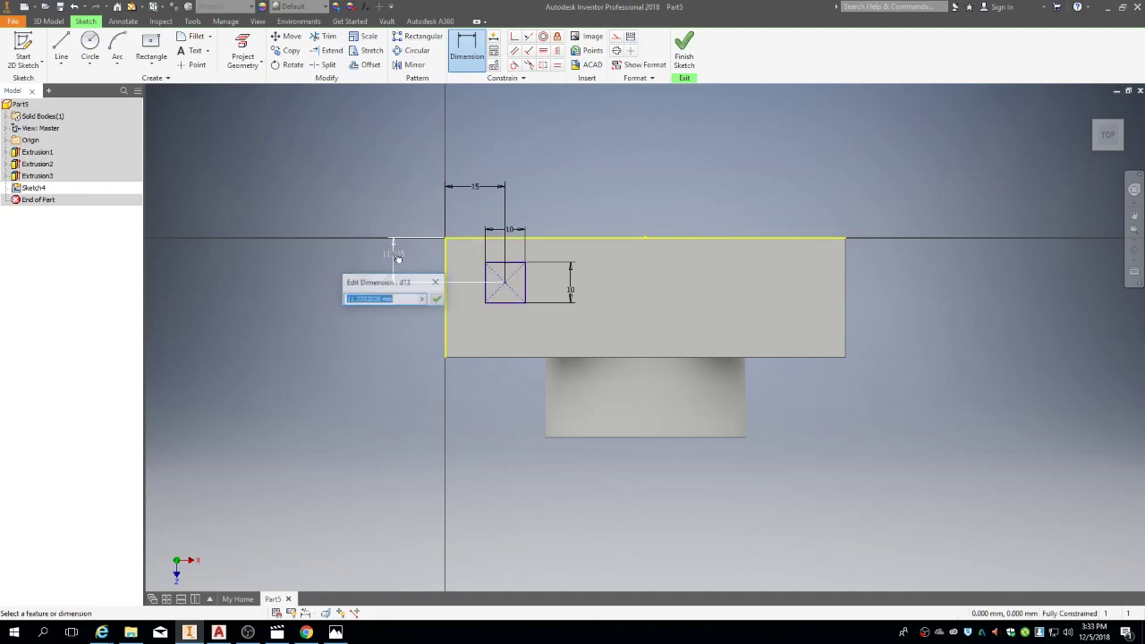
pyautogui.write('15')
pyautogui.press('Return')
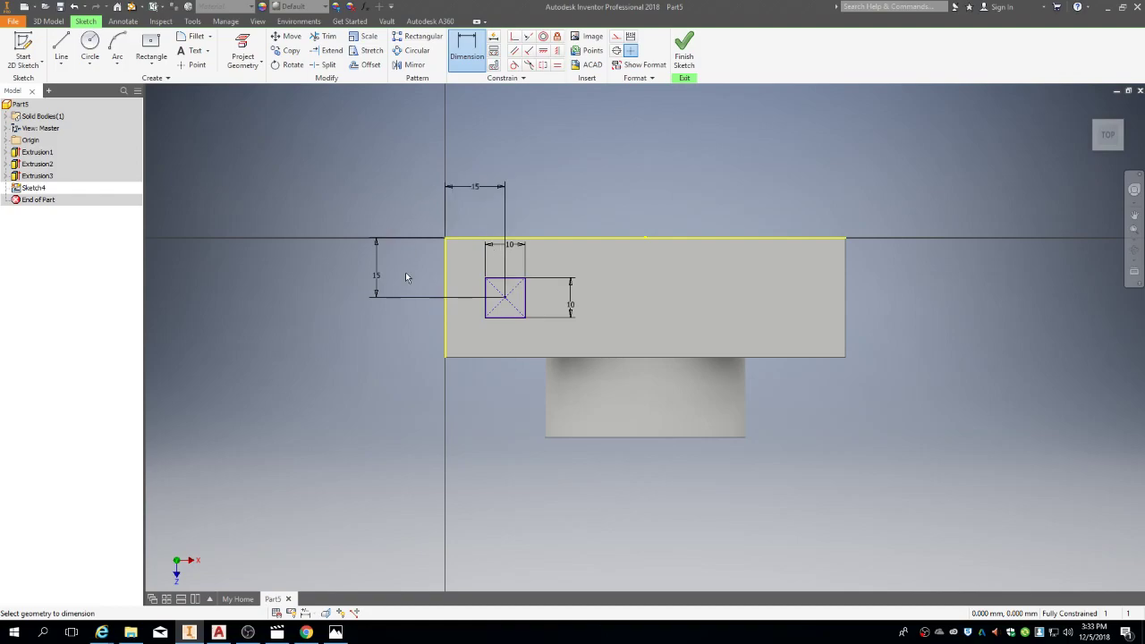
# Step: Finish Sketch4 and extrude the 10 × 10 square 5 mm into a button block
pyautogui.click(682, 61)
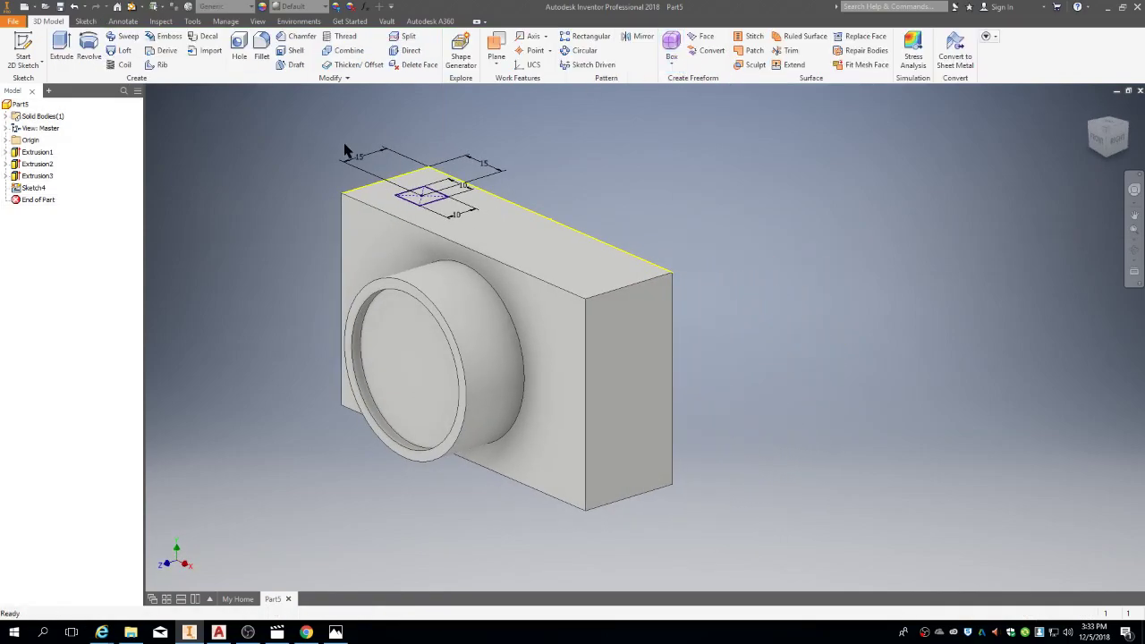
pyautogui.click(63, 52)
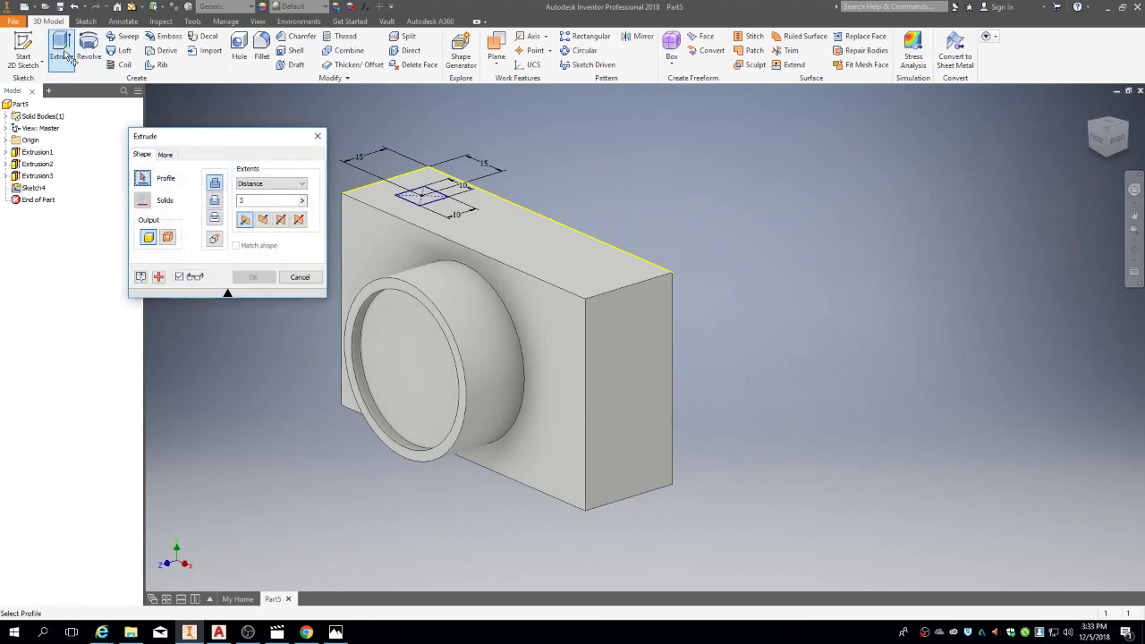
pyautogui.click(427, 195)
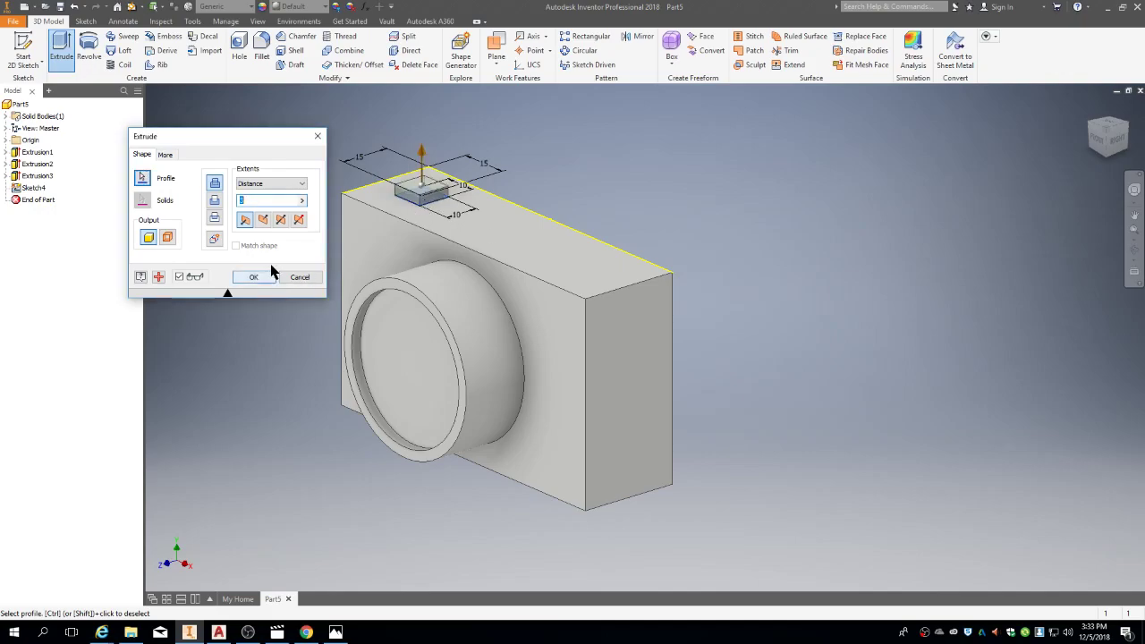
pyautogui.write('5')
pyautogui.press('Return')
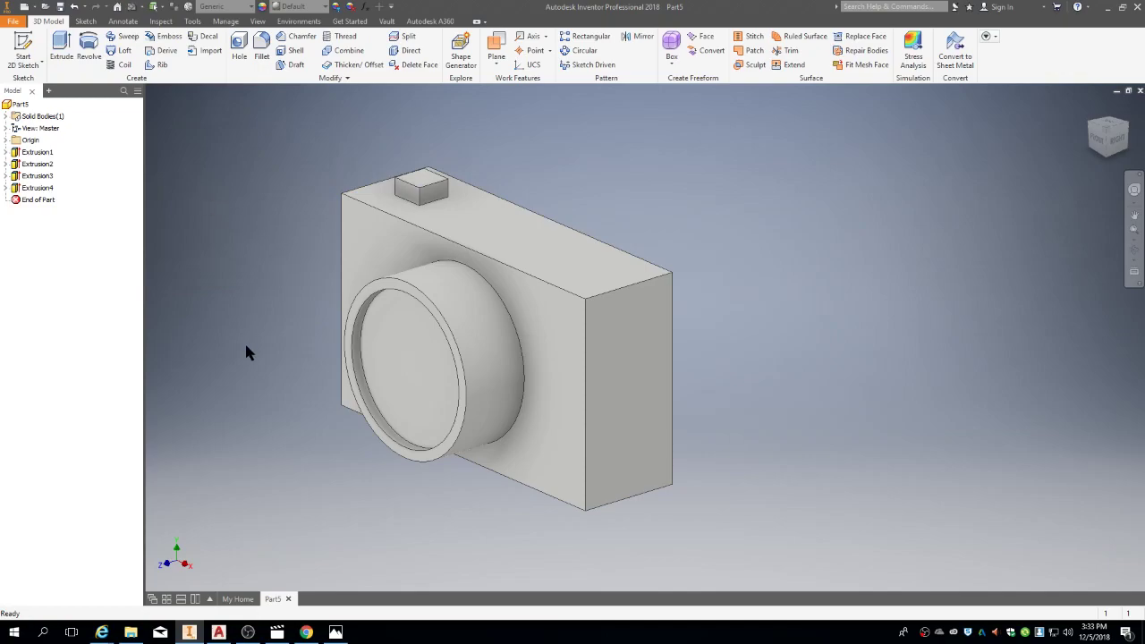
pyautogui.hotkey('alt', 'Tab')
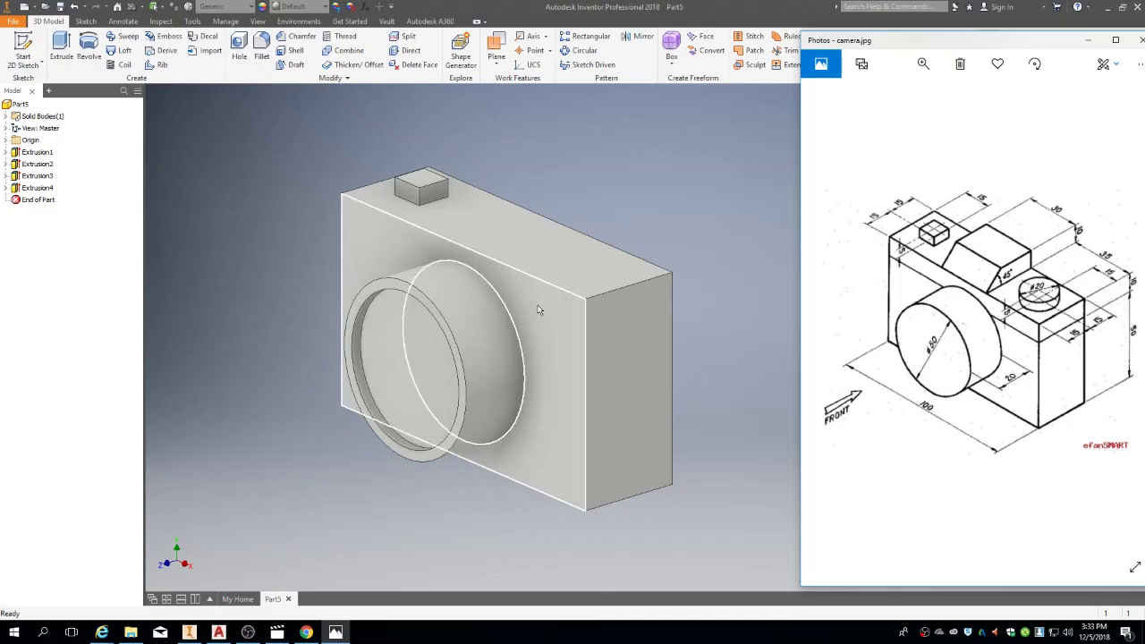
# Step: Share Sketch4 from under Extrusion4 so it stays visible for reuse
pyautogui.click(661, 314)
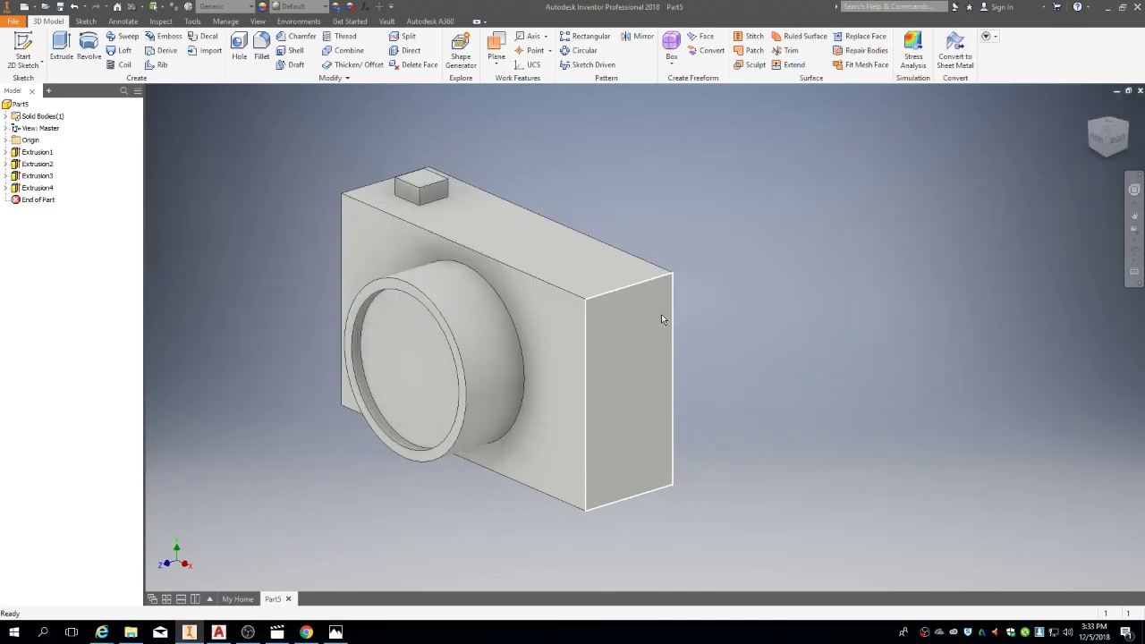
pyautogui.click(6, 189)
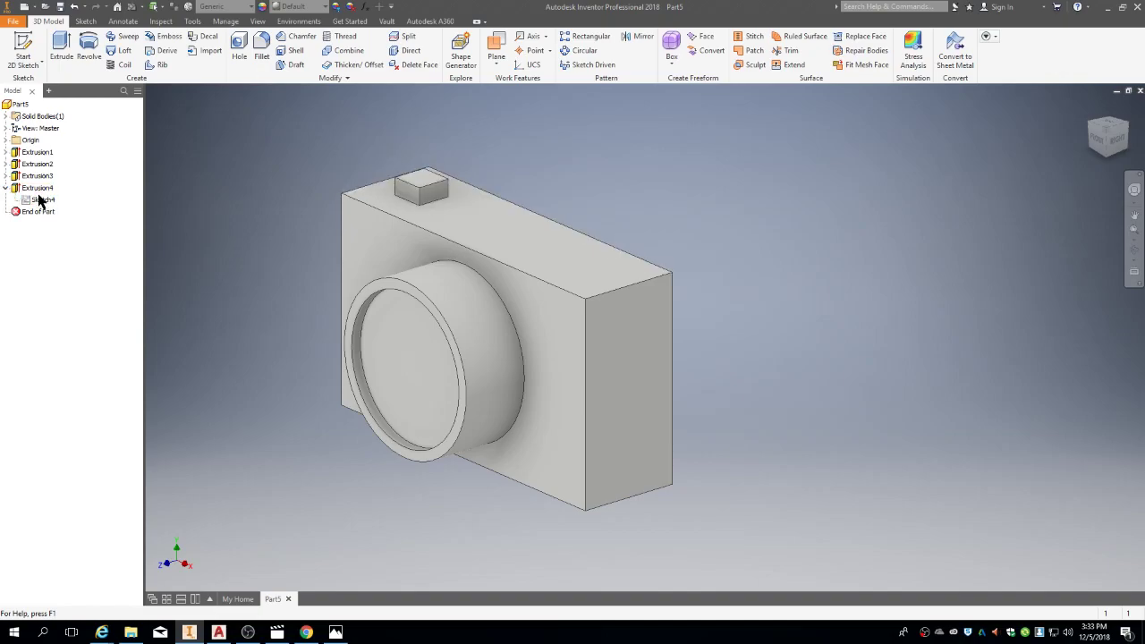
pyautogui.rightClick(42, 202)
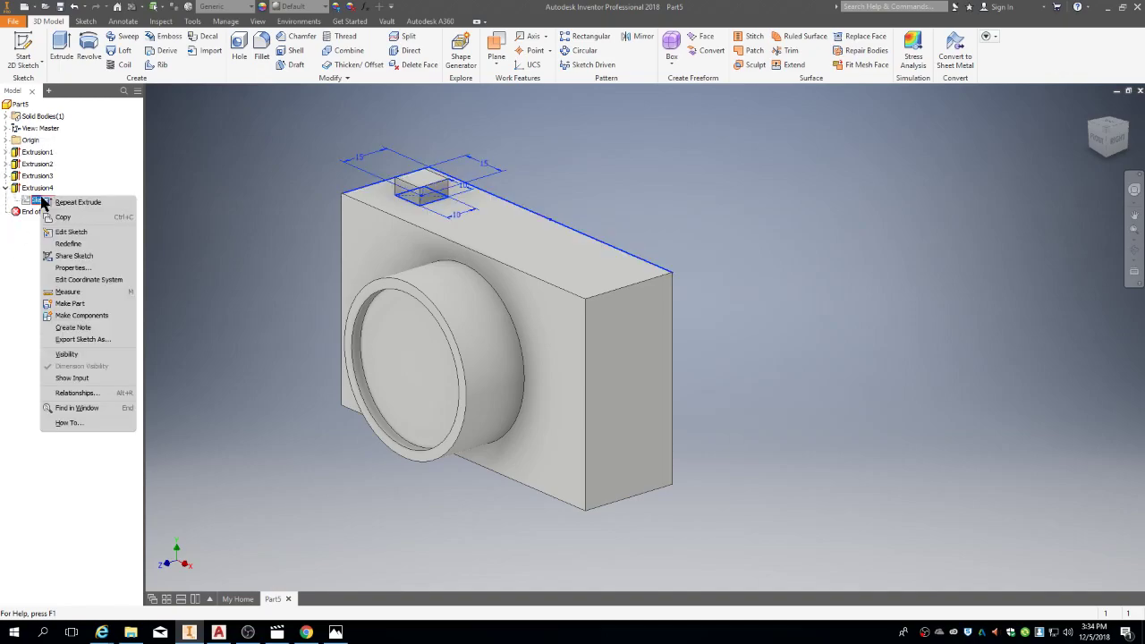
pyautogui.click(72, 255)
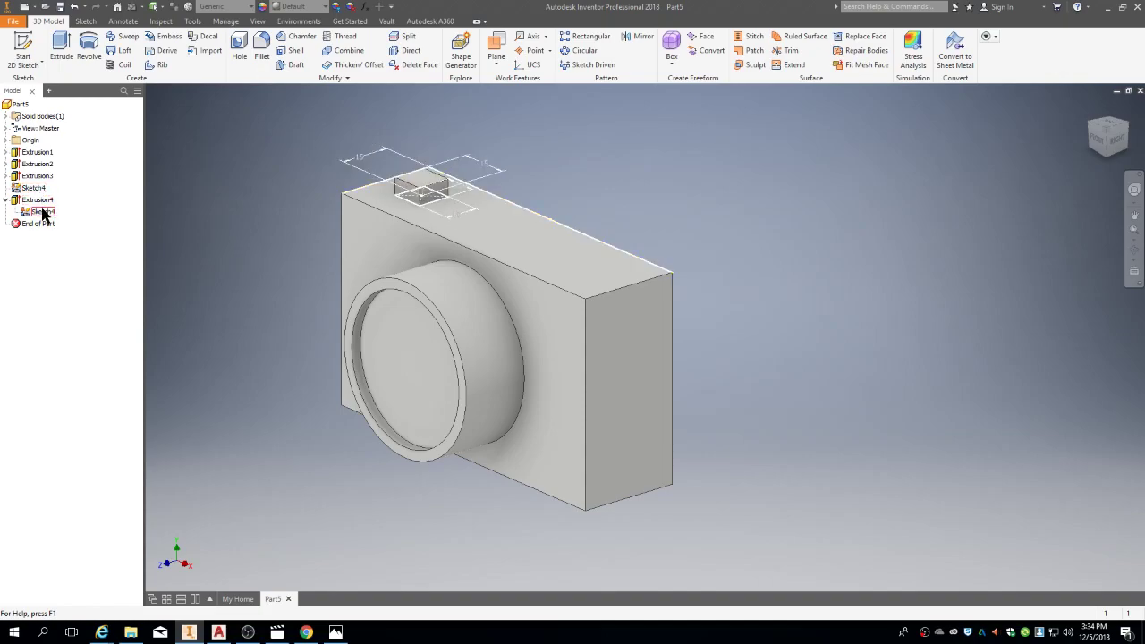
pyautogui.click(8, 199)
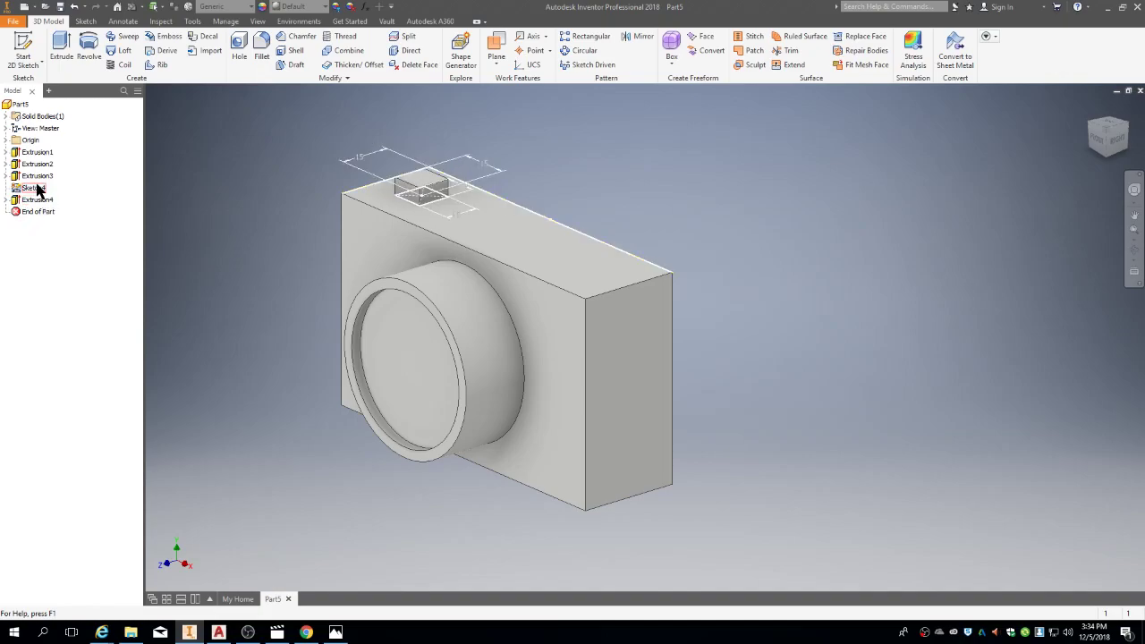
pyautogui.rightClick(36, 189)
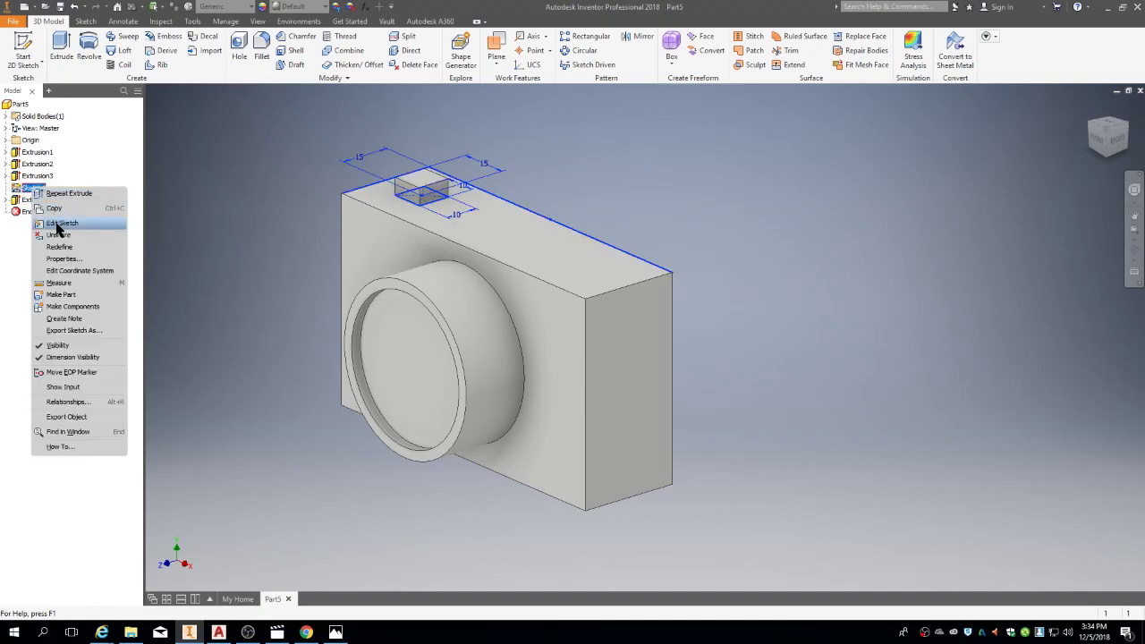
# Step: Reopen Sketch4 and draw a circle near the body's bottom edge
pyautogui.click(63, 224)
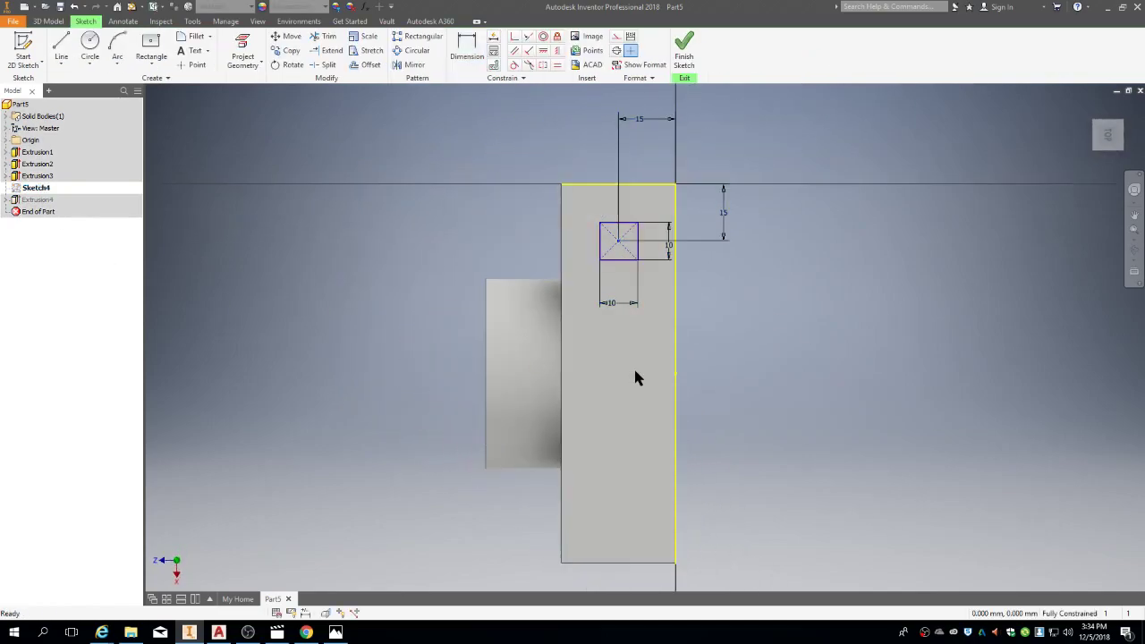
pyautogui.click(90, 47)
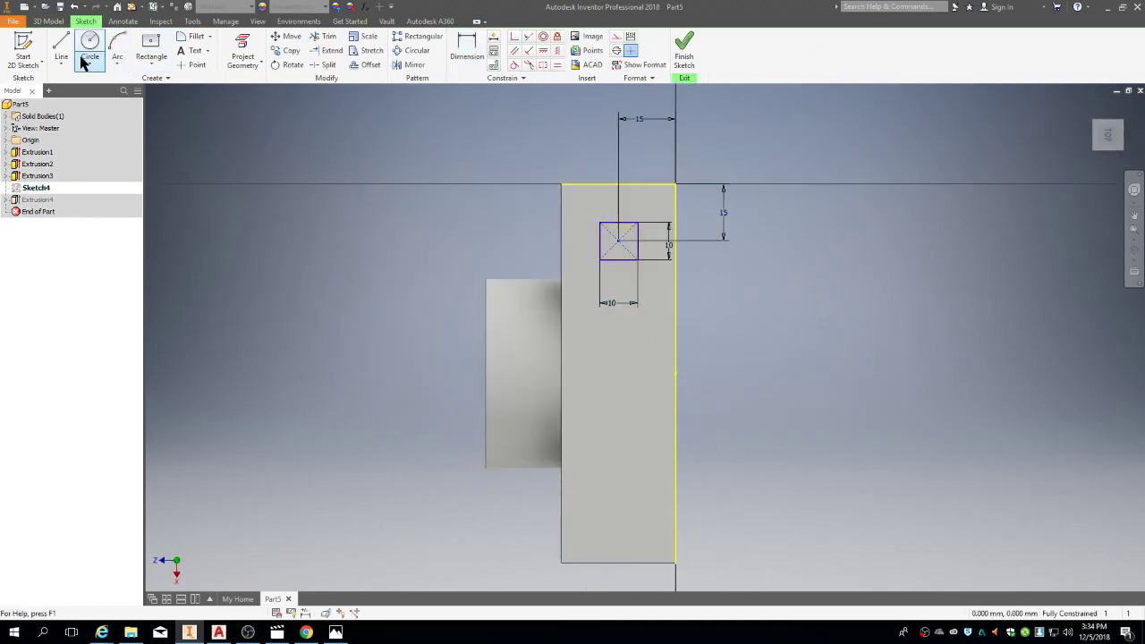
pyautogui.click(619, 512)
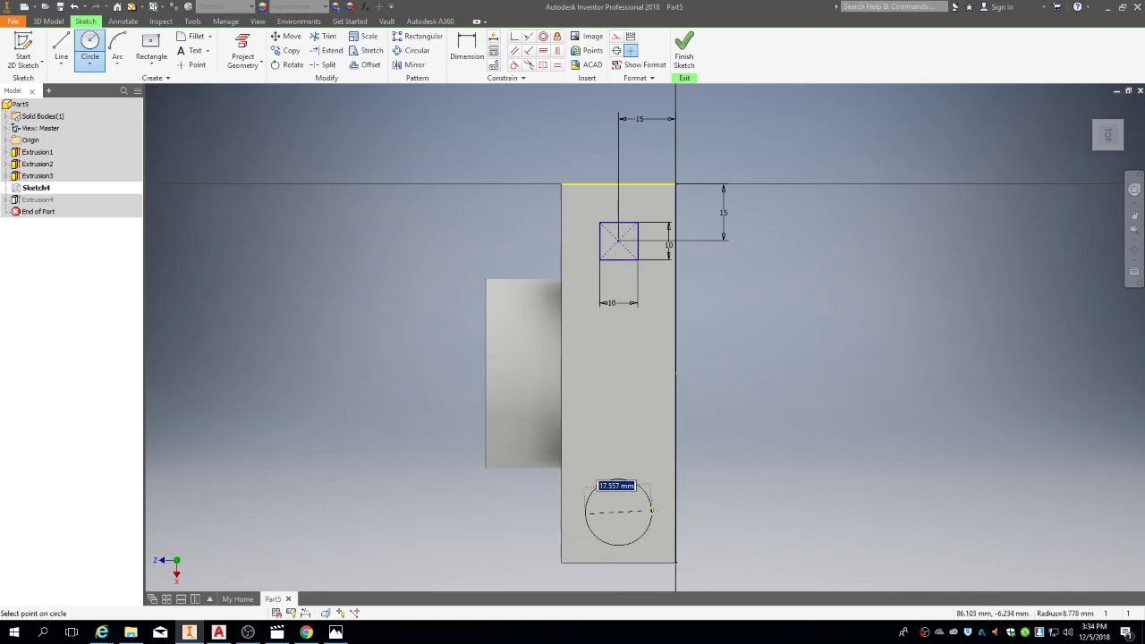
pyautogui.hotkey('alt', 'Tab')
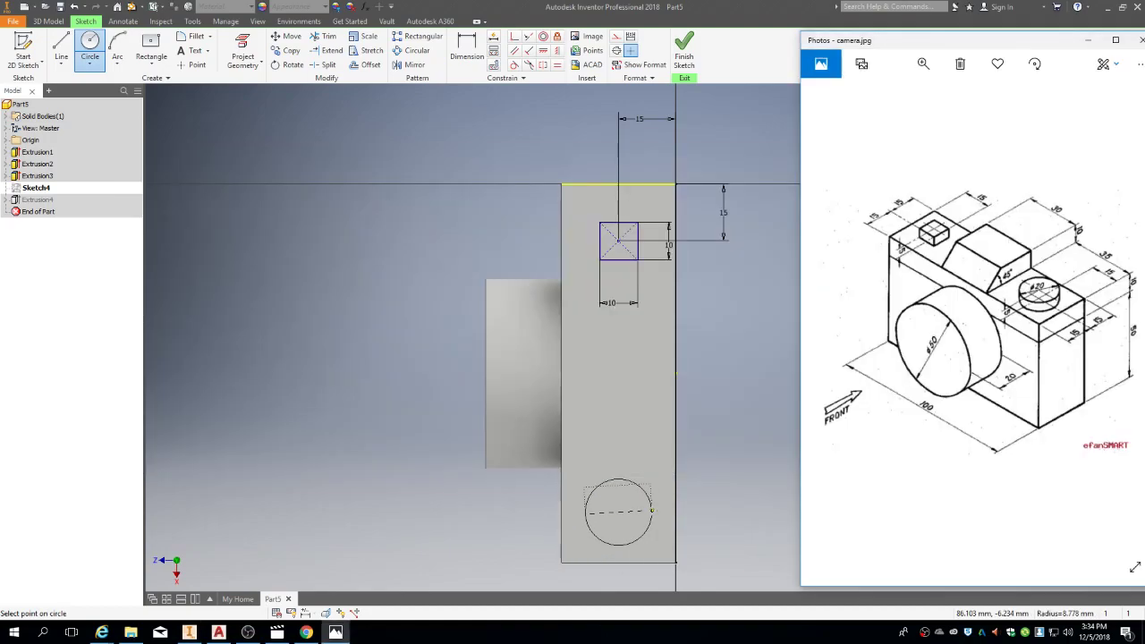
pyautogui.hotkey('alt', 'Tab')
pyautogui.write('2')
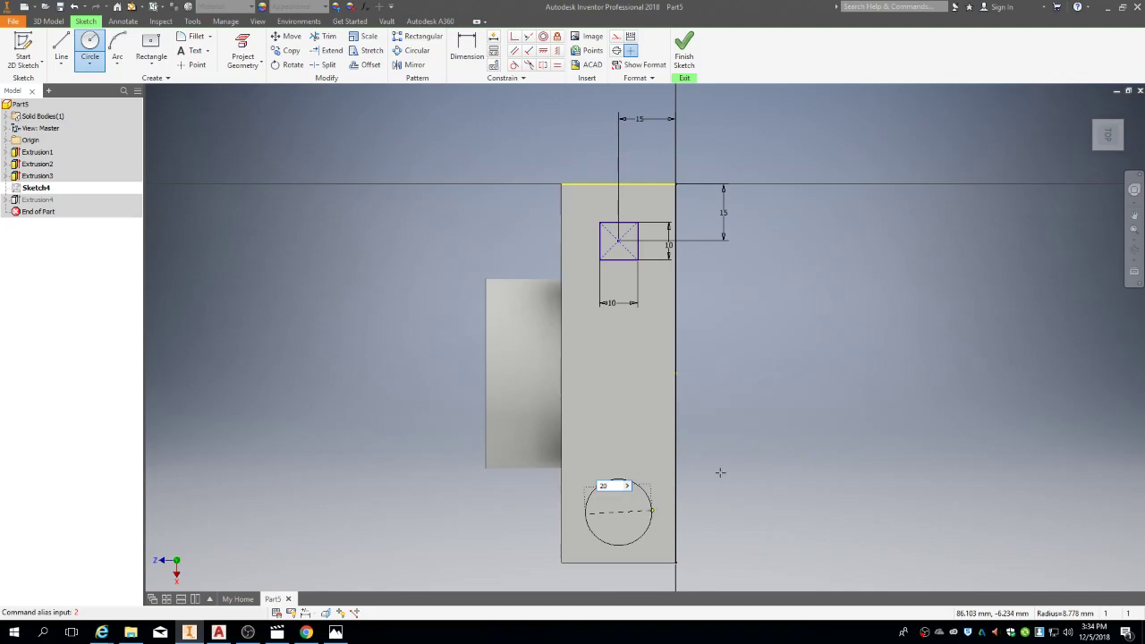
pyautogui.click(654, 516)
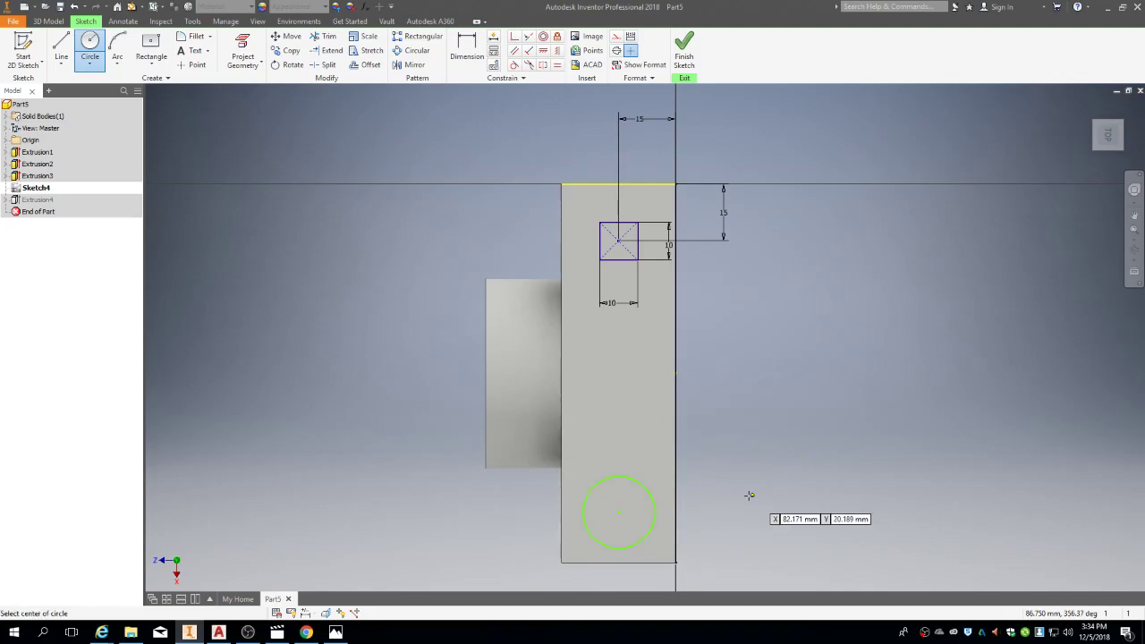
# Step: Dimension the circle's diameter as 20 mm
pyautogui.click(469, 52)
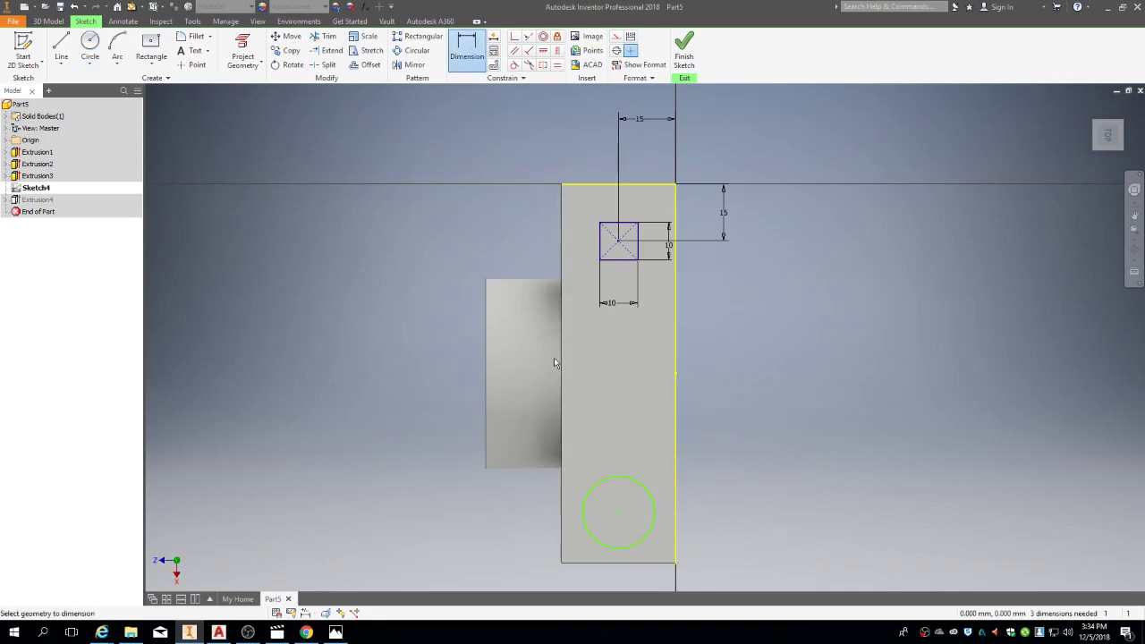
pyautogui.click(653, 499)
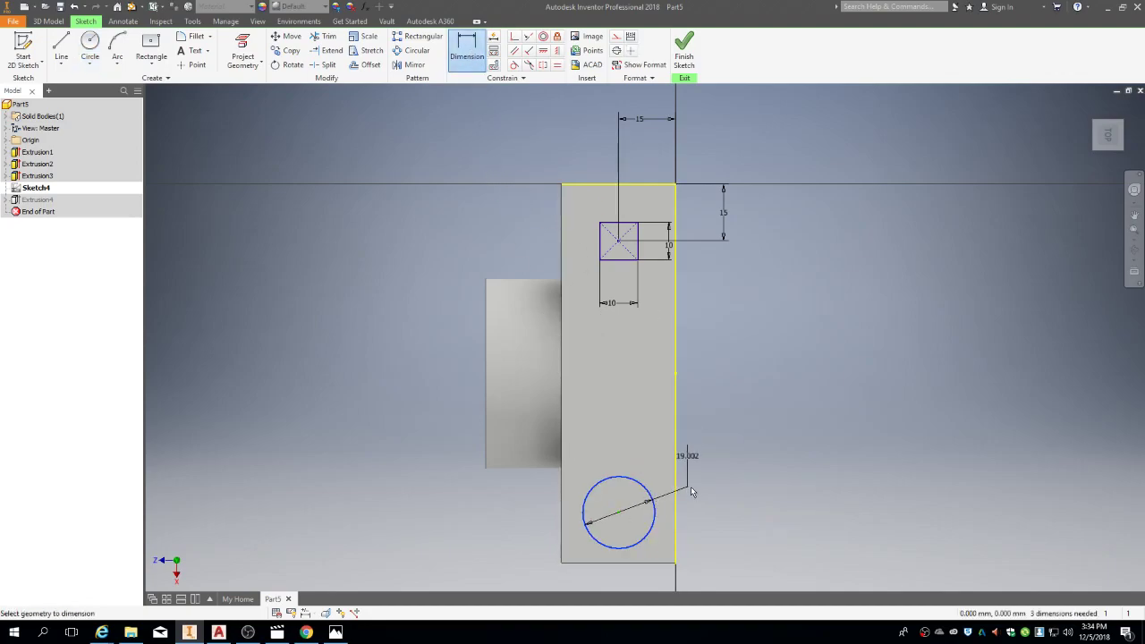
pyautogui.click(716, 494)
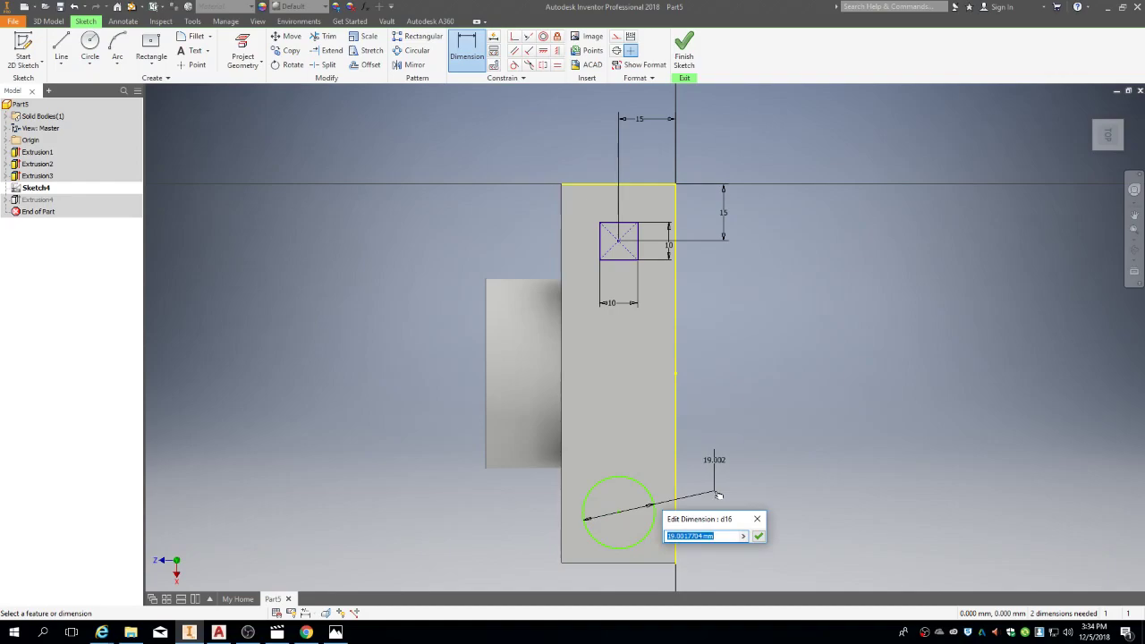
pyautogui.press('Return')
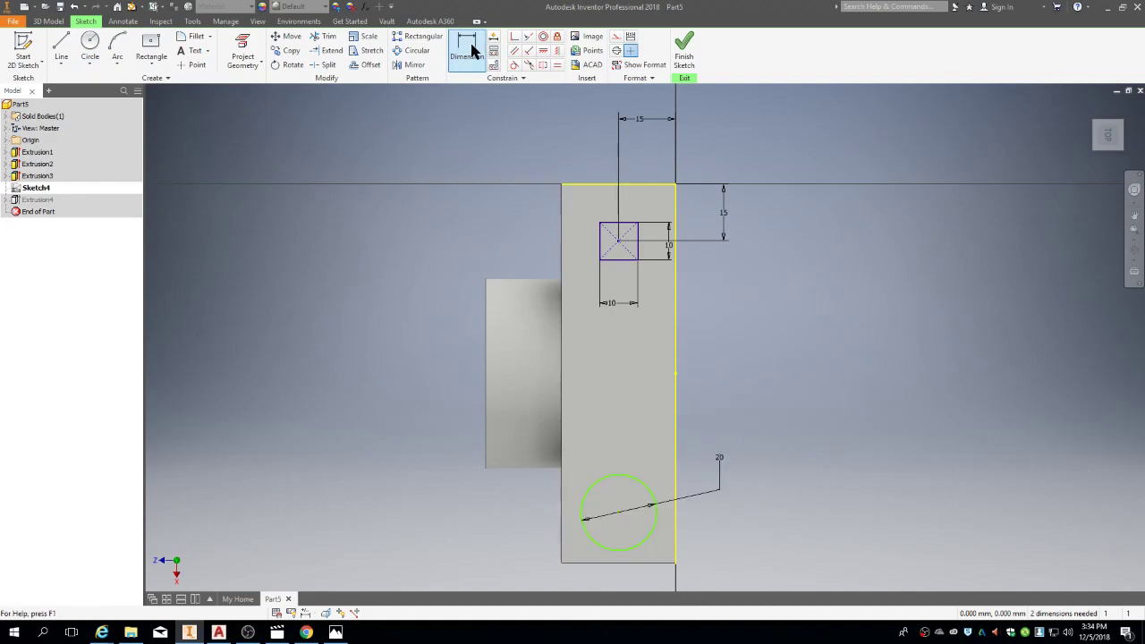
pyautogui.click(618, 516)
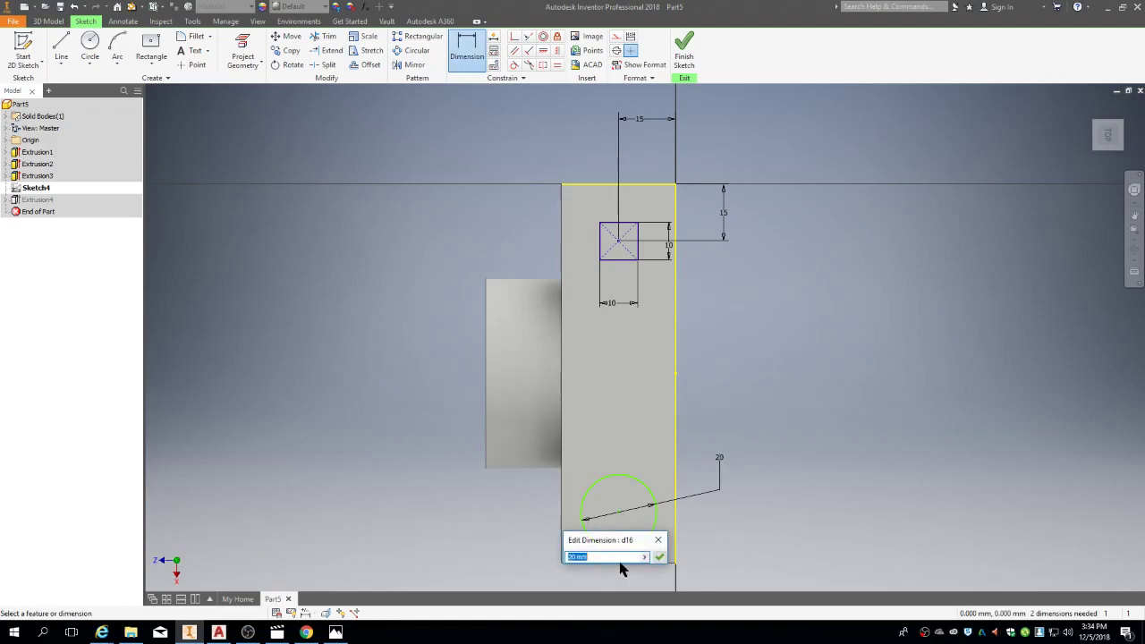
pyautogui.press('Return')
pyautogui.press('Escape')
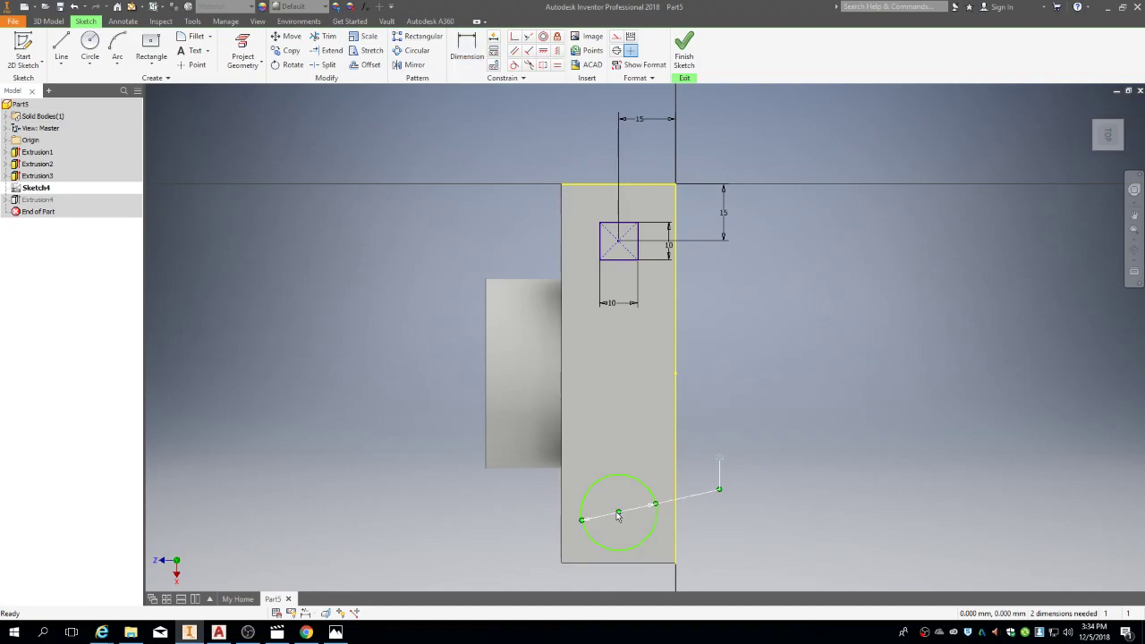
# Step: Place the circle's centre 15 mm from the bottom edge and 15 mm from the right edge
pyautogui.click(465, 51)
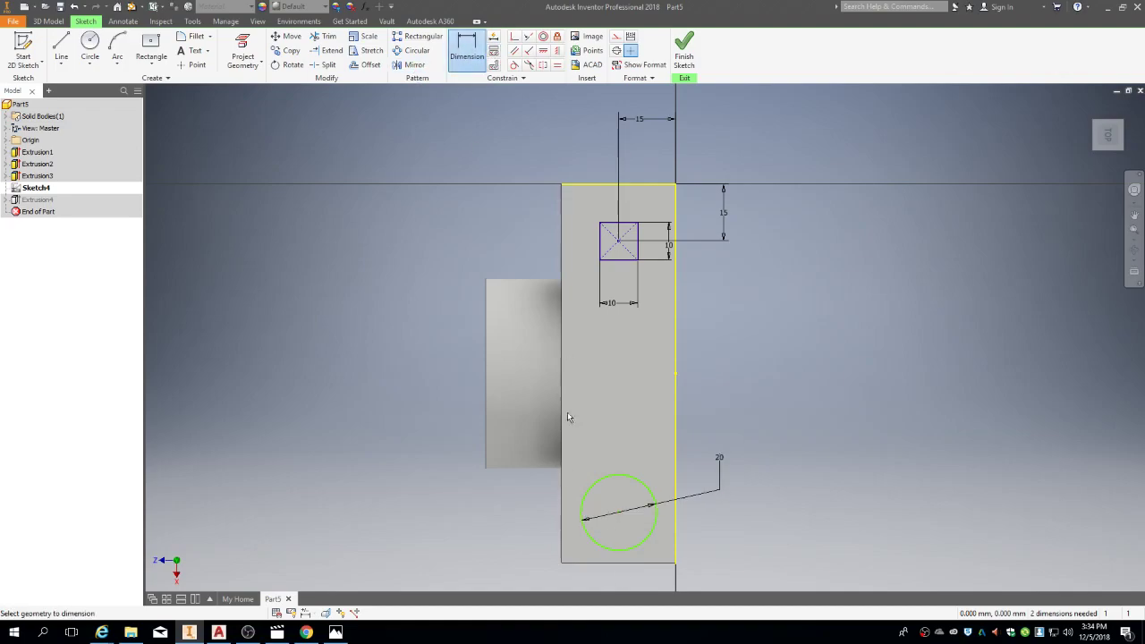
pyautogui.click(618, 513)
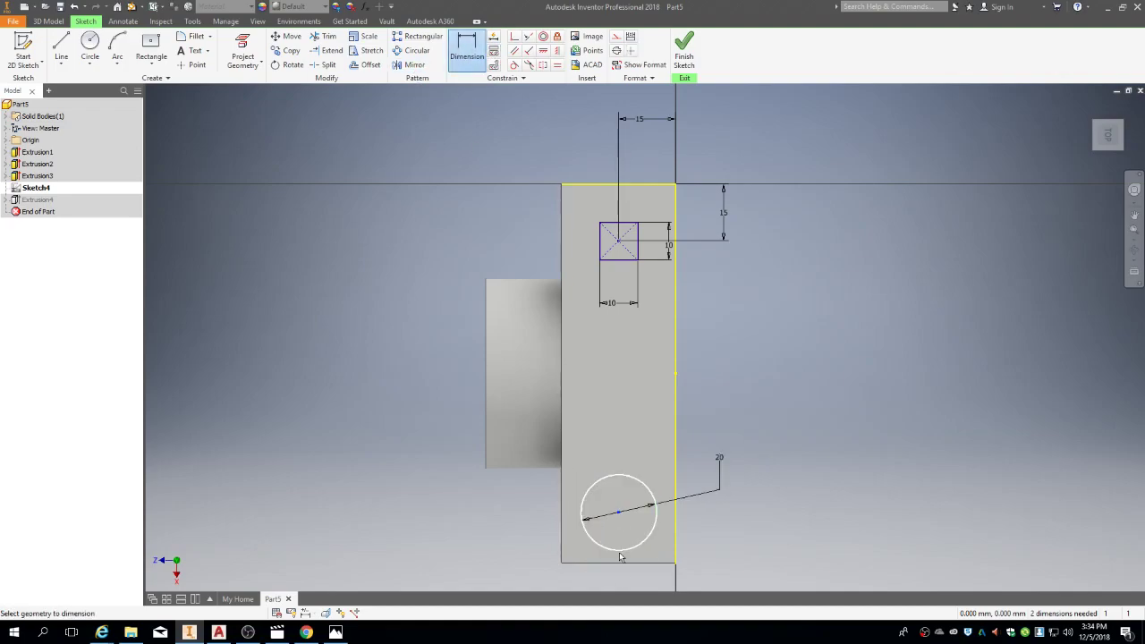
pyautogui.click(621, 563)
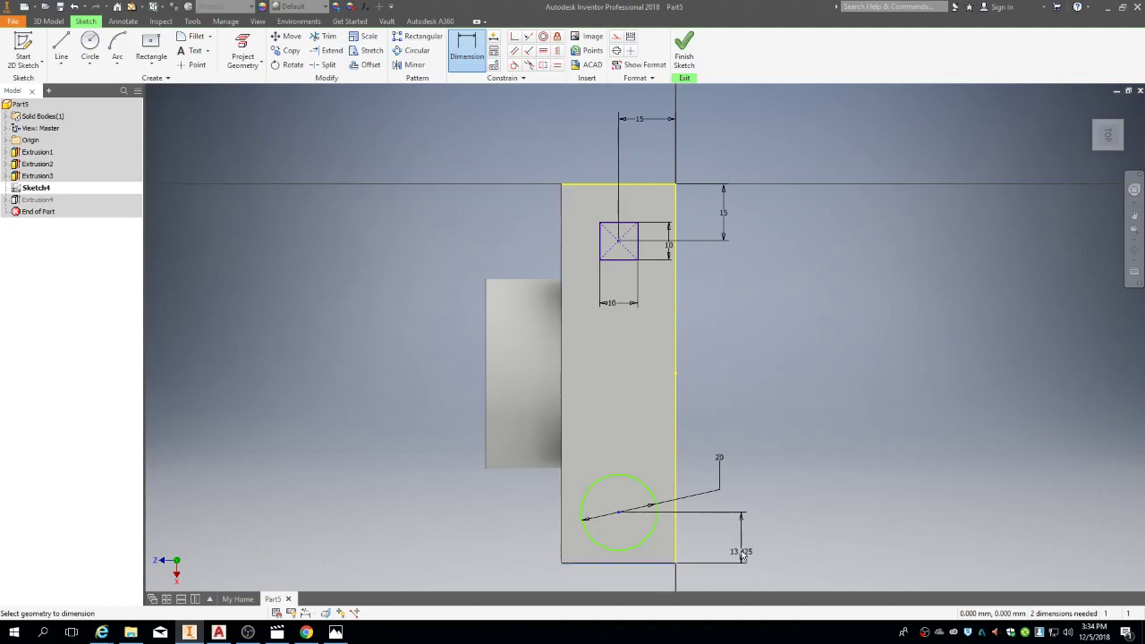
pyautogui.click(742, 548)
pyautogui.write('15')
pyautogui.press('Return')
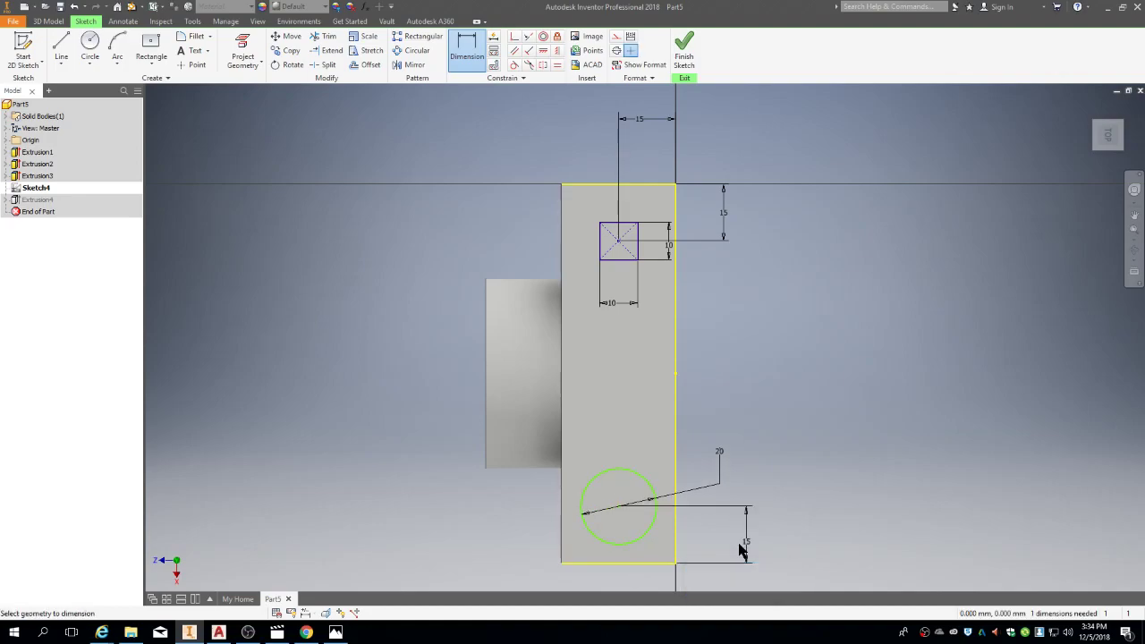
pyautogui.click(619, 507)
pyautogui.click(675, 528)
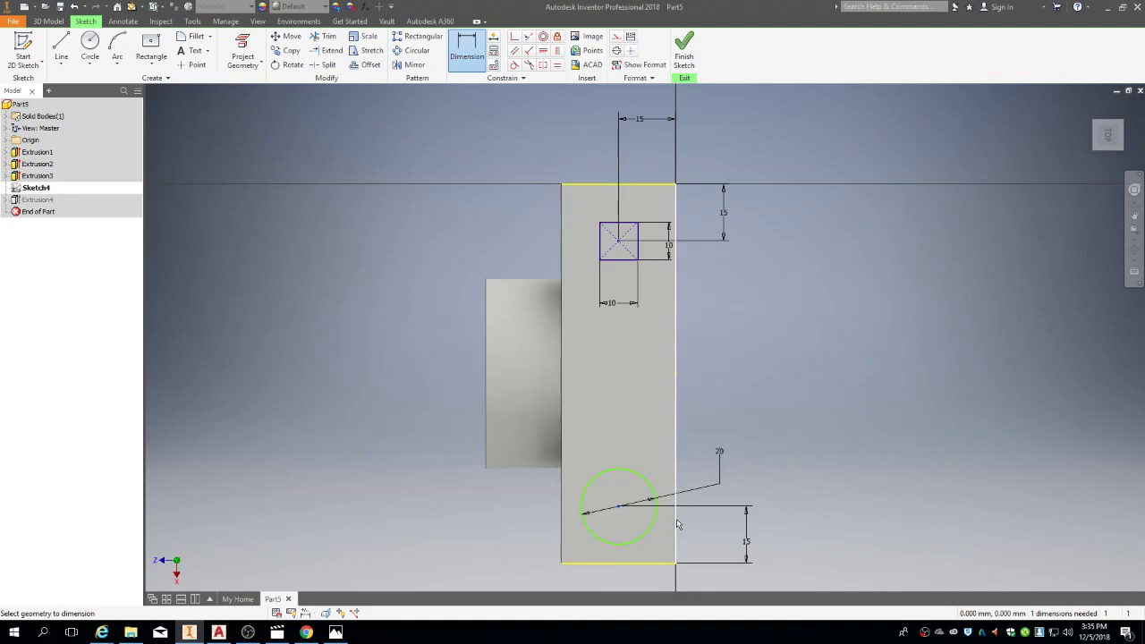
pyautogui.click(650, 580)
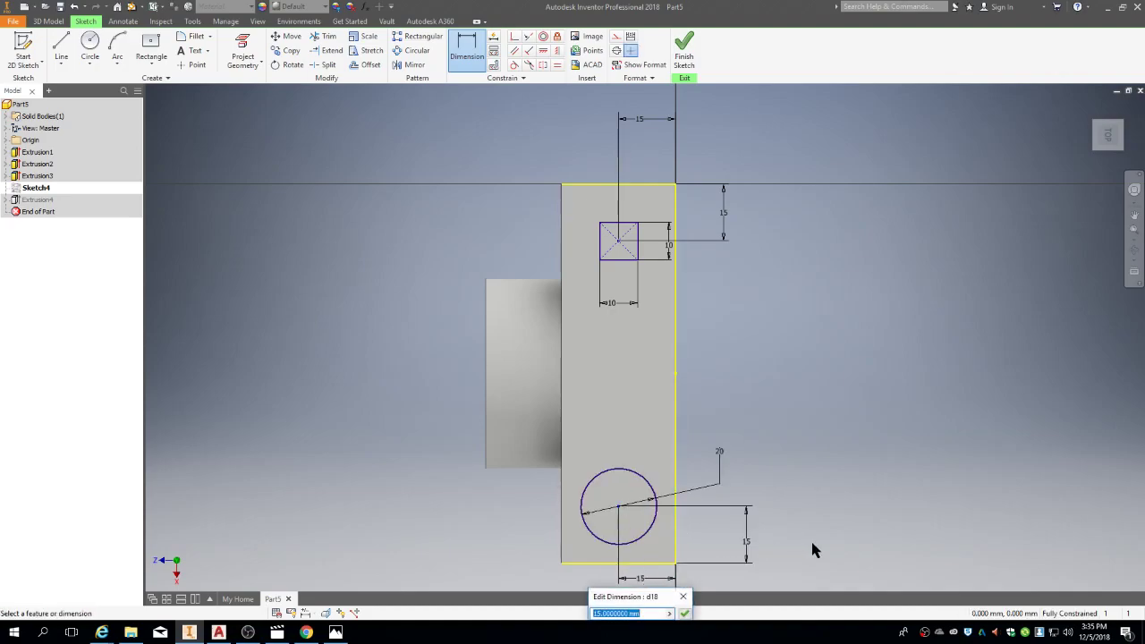
pyautogui.click(685, 614)
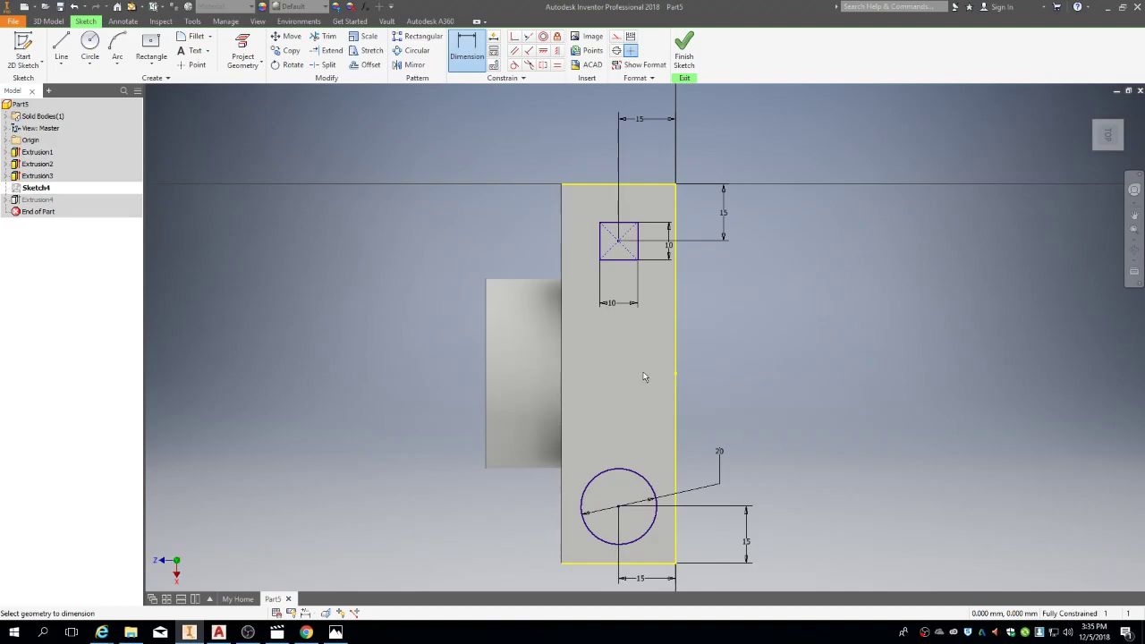
# Step: Draw a two-point rectangle from the block's left edge to its right edge, between the buttons
pyautogui.click(162, 49)
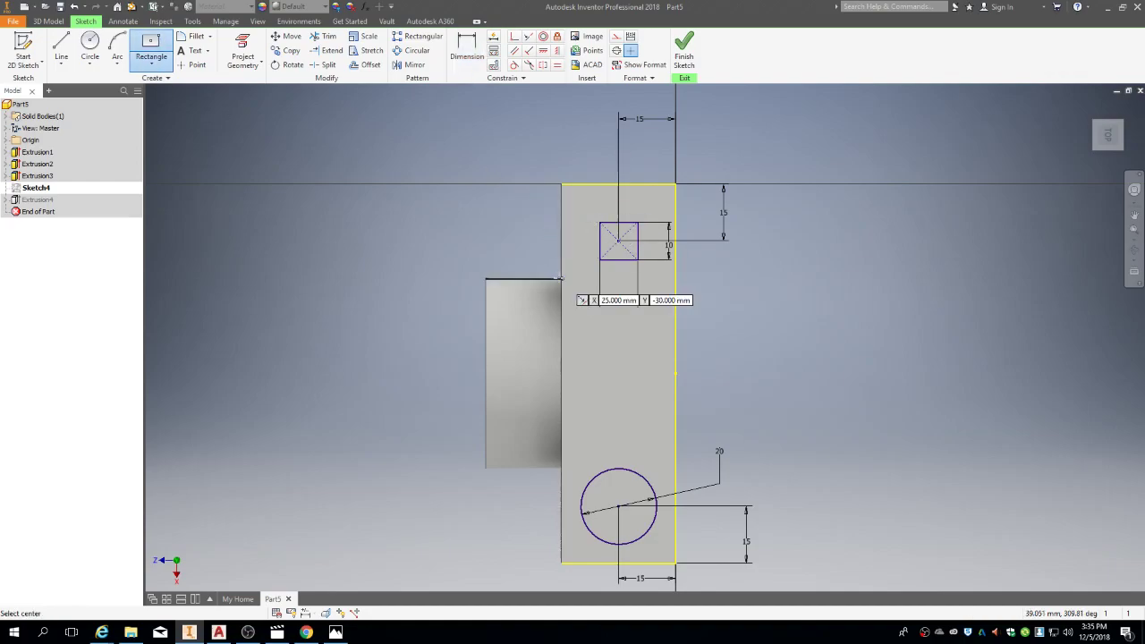
pyautogui.click(560, 279)
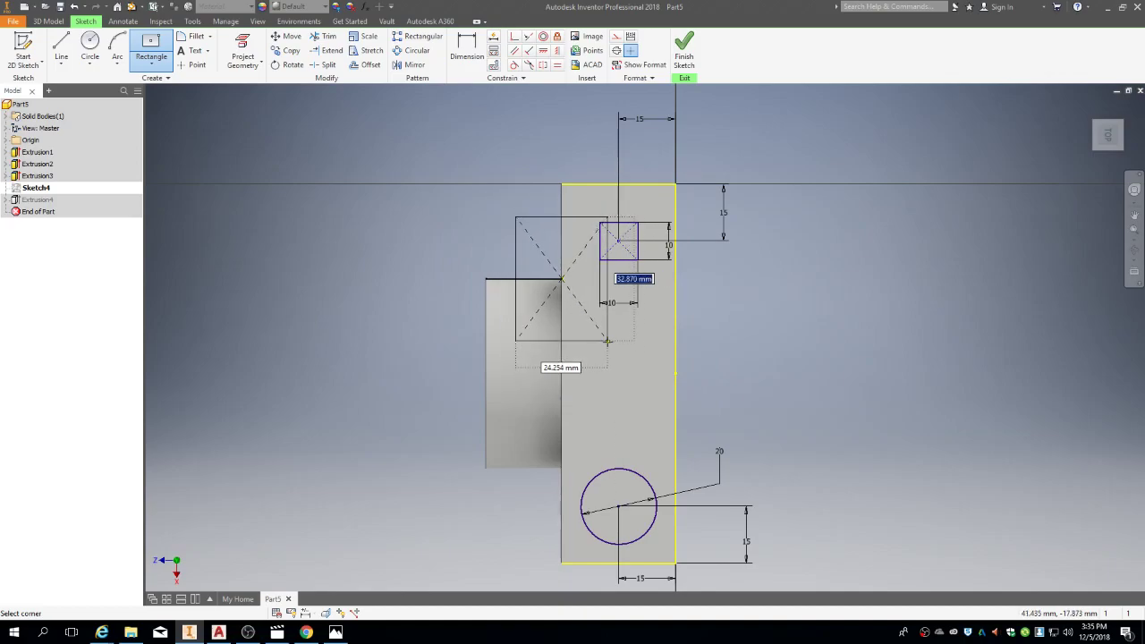
pyautogui.press('Escape')
pyautogui.press('Escape')
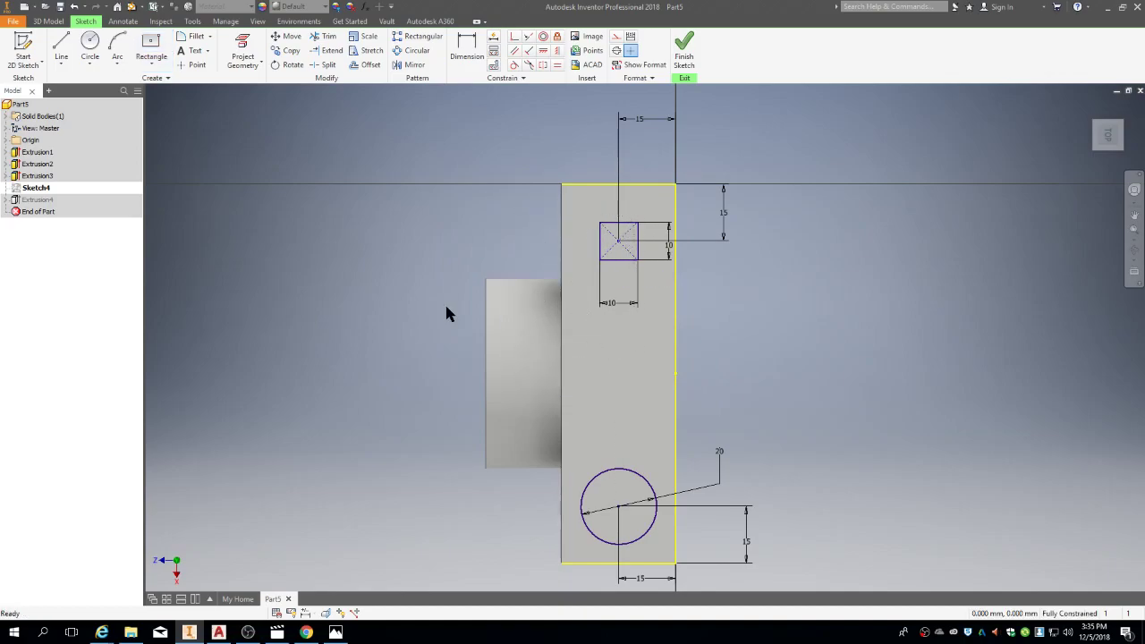
pyautogui.click(153, 63)
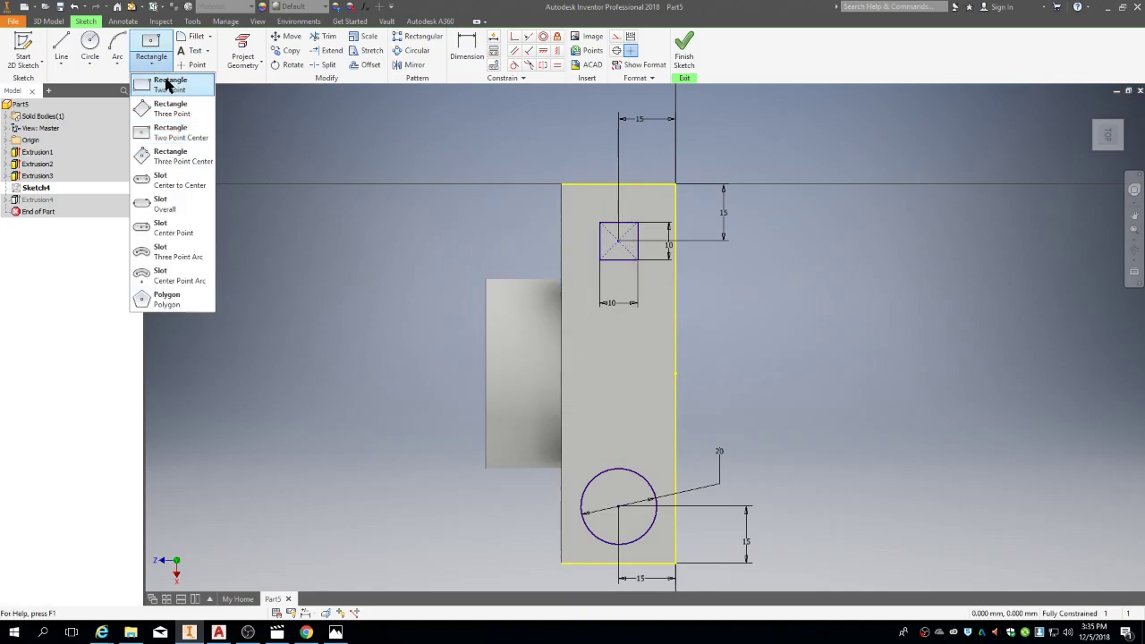
pyautogui.click(168, 87)
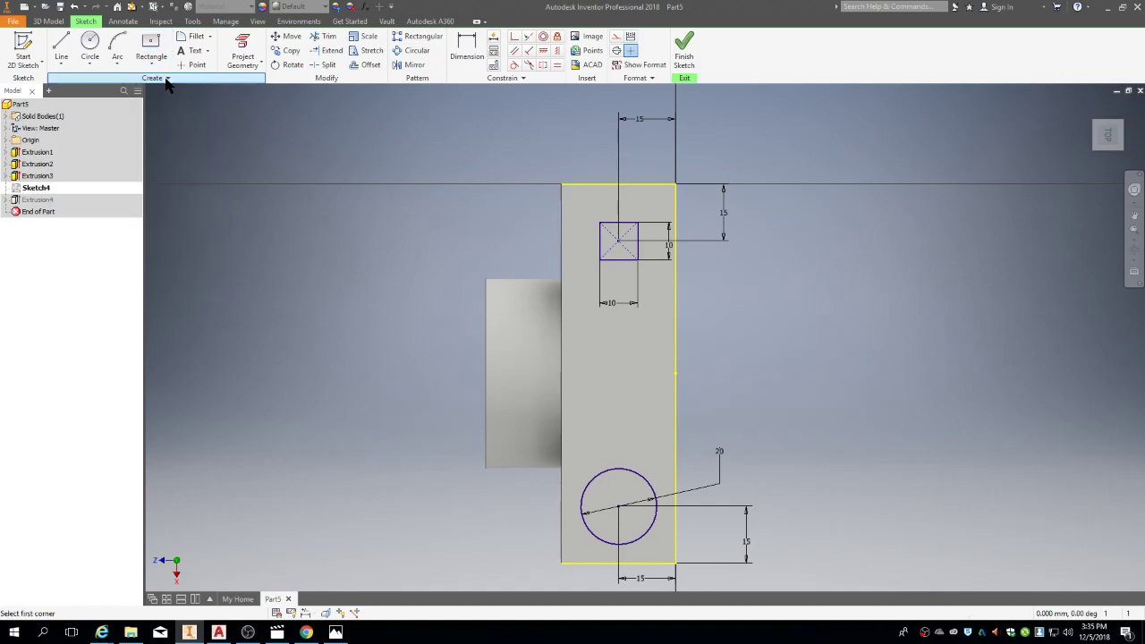
pyautogui.click(562, 279)
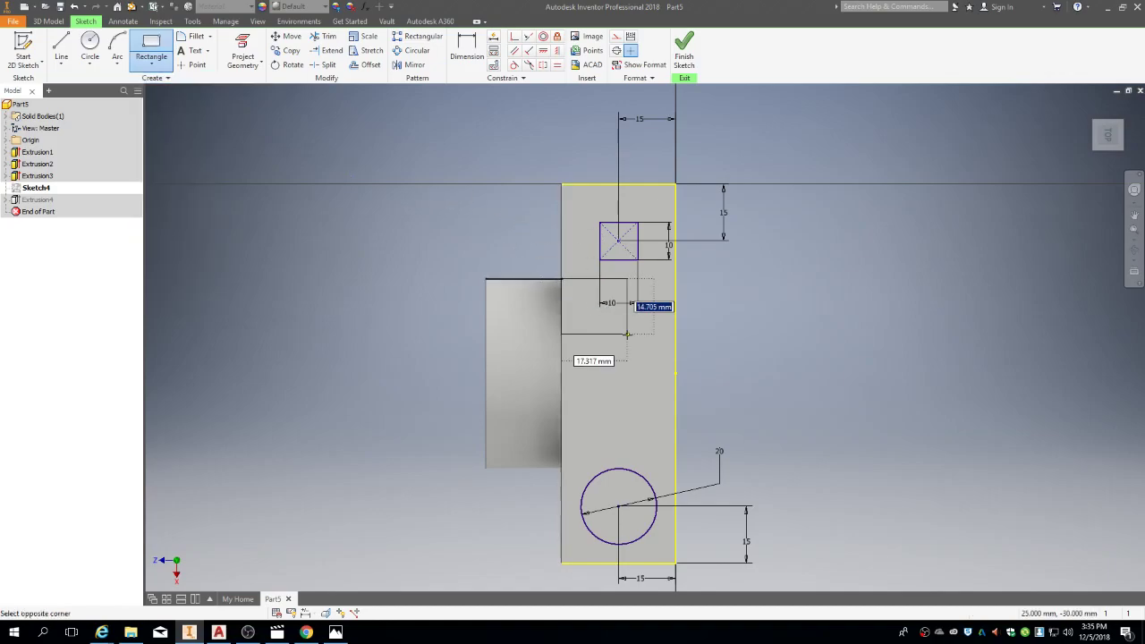
pyautogui.click(677, 430)
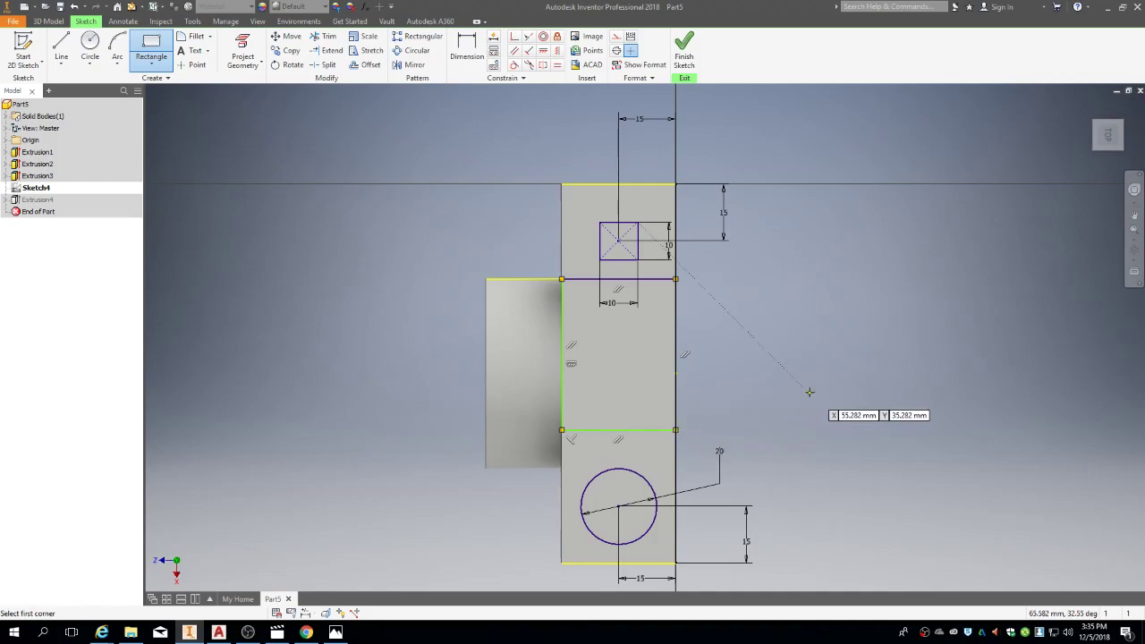
pyautogui.press('Escape')
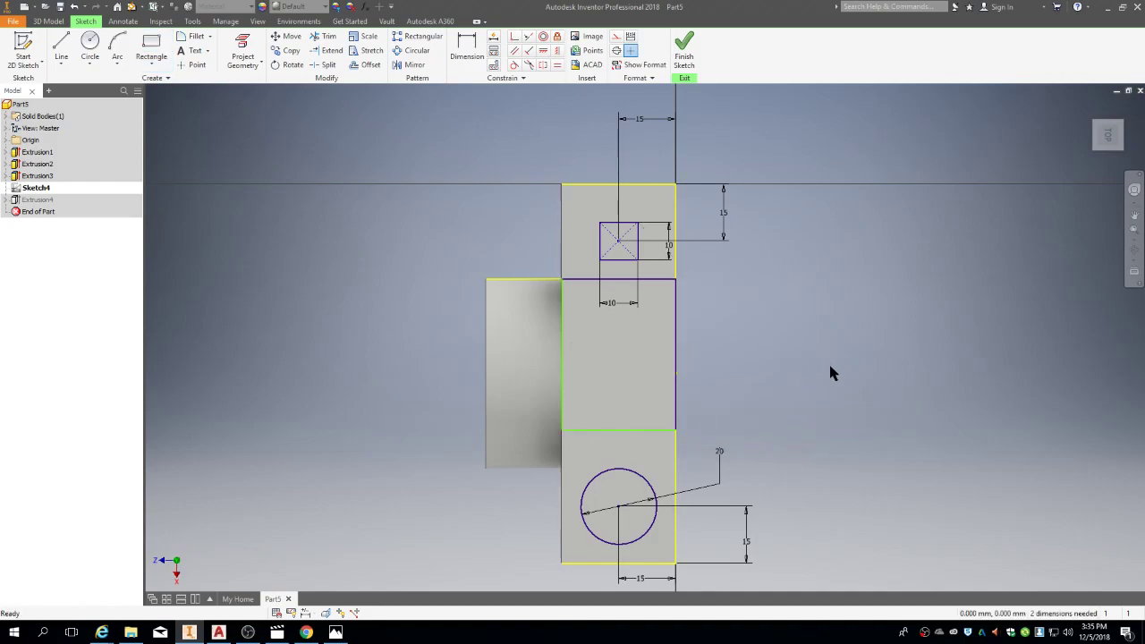
# Step: Dimension the top-face rectangle's height as 30 mm between its top and bottom edges
pyautogui.click(468, 53)
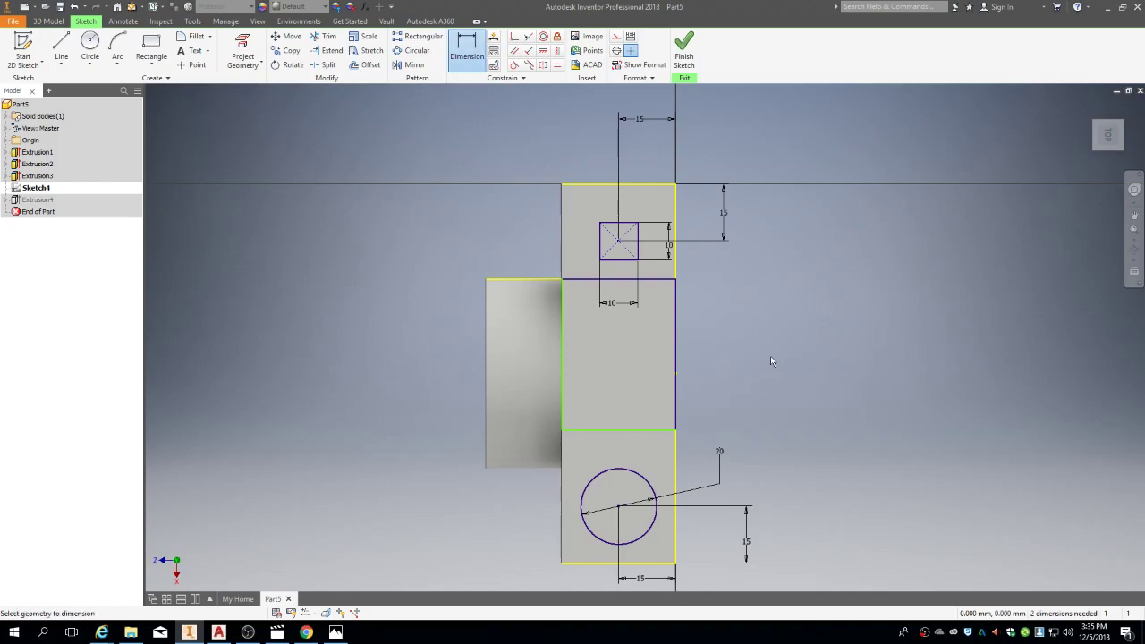
pyautogui.hotkey('alt', 'Tab')
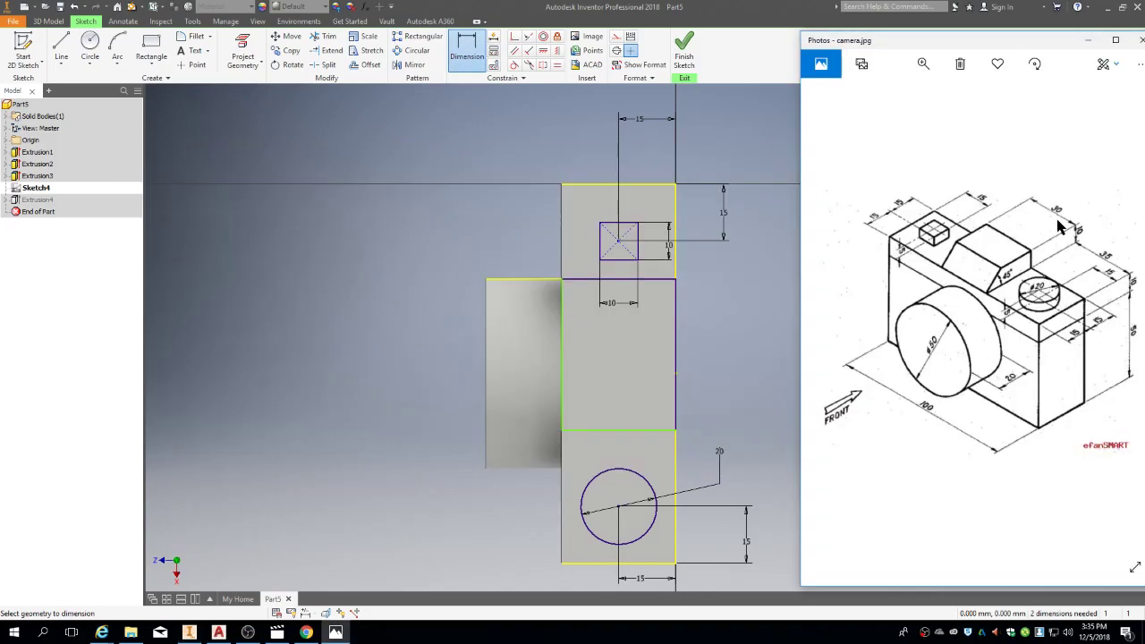
pyautogui.hotkey('alt', 'Tab')
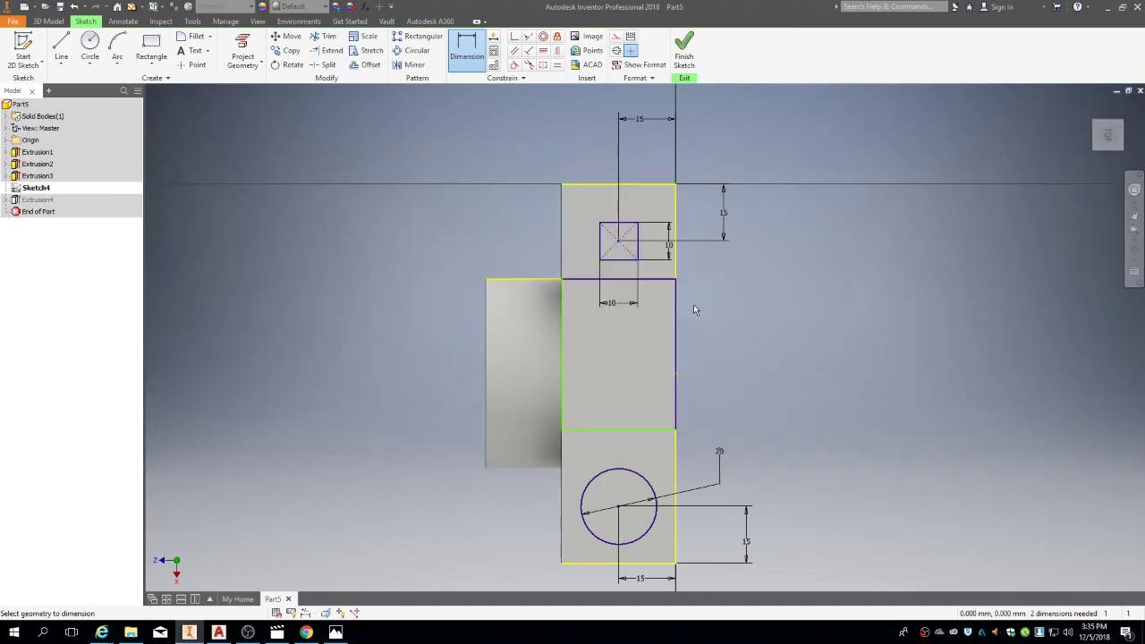
pyautogui.click(654, 280)
pyautogui.click(670, 431)
pyautogui.click(746, 356)
pyautogui.write('30')
pyautogui.press('Return')
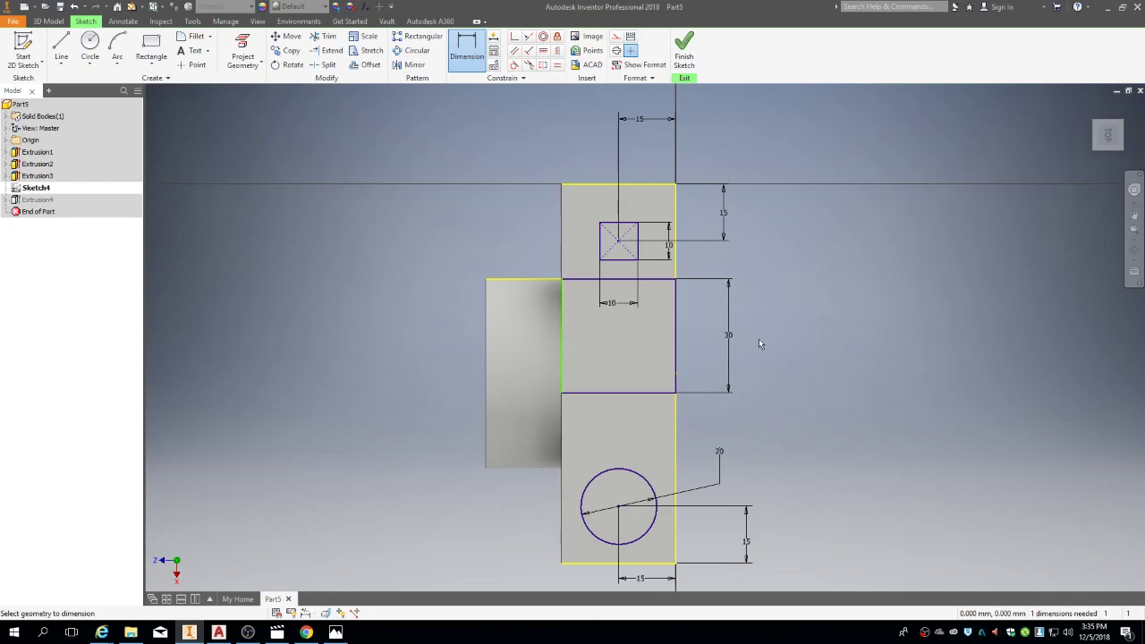
# Step: Start a second dimension, dropping a wrong edge and picking the body's bottom edge
pyautogui.click(635, 391)
pyautogui.press('Escape')
pyautogui.click(660, 564)
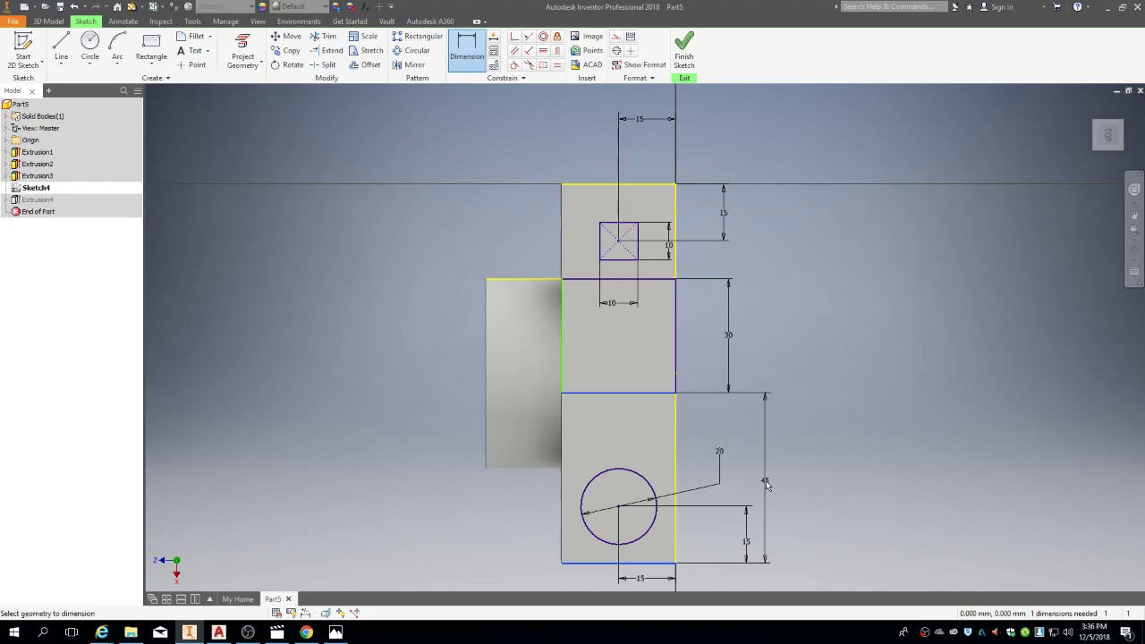
# Step: Place a driven (45) reference dimension from the rectangle to the body's bottom edge and check its value
pyautogui.click(765, 483)
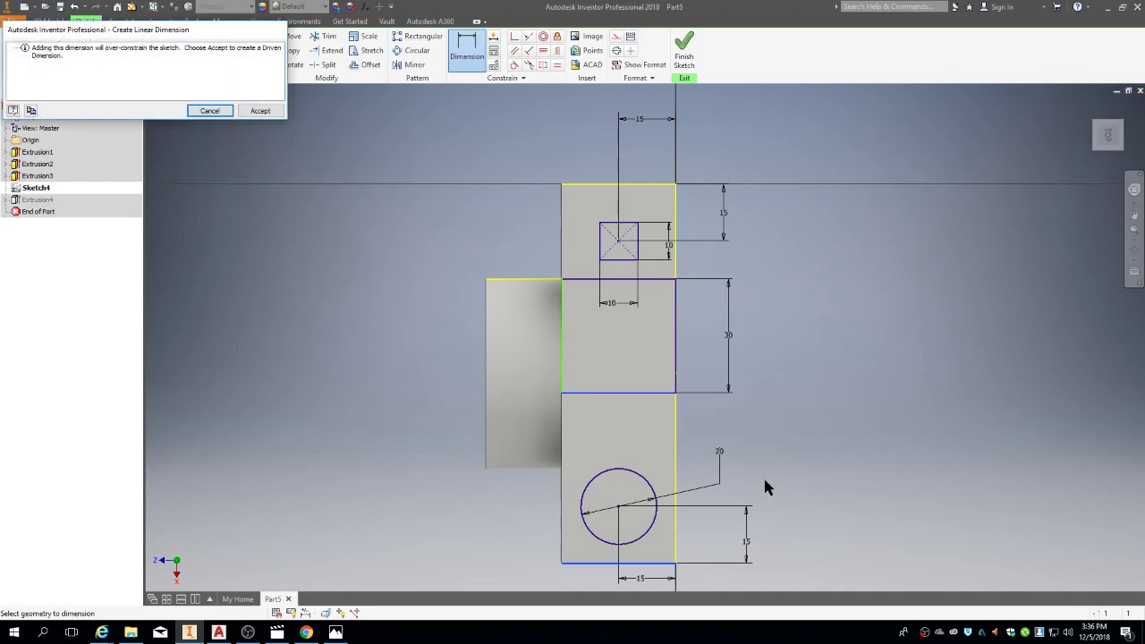
pyautogui.click(272, 113)
pyautogui.click(504, 280)
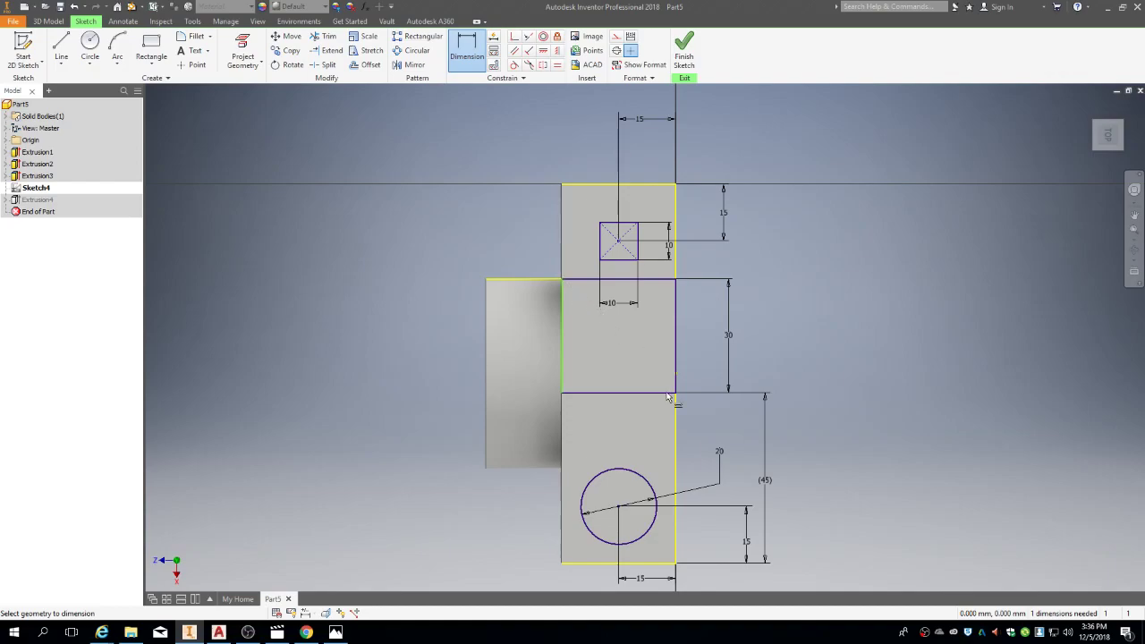
pyautogui.click(767, 486)
pyautogui.click(808, 508)
pyautogui.click(468, 44)
# Step: Finish the sketch and extrude the circle into the round button
pyautogui.click(684, 55)
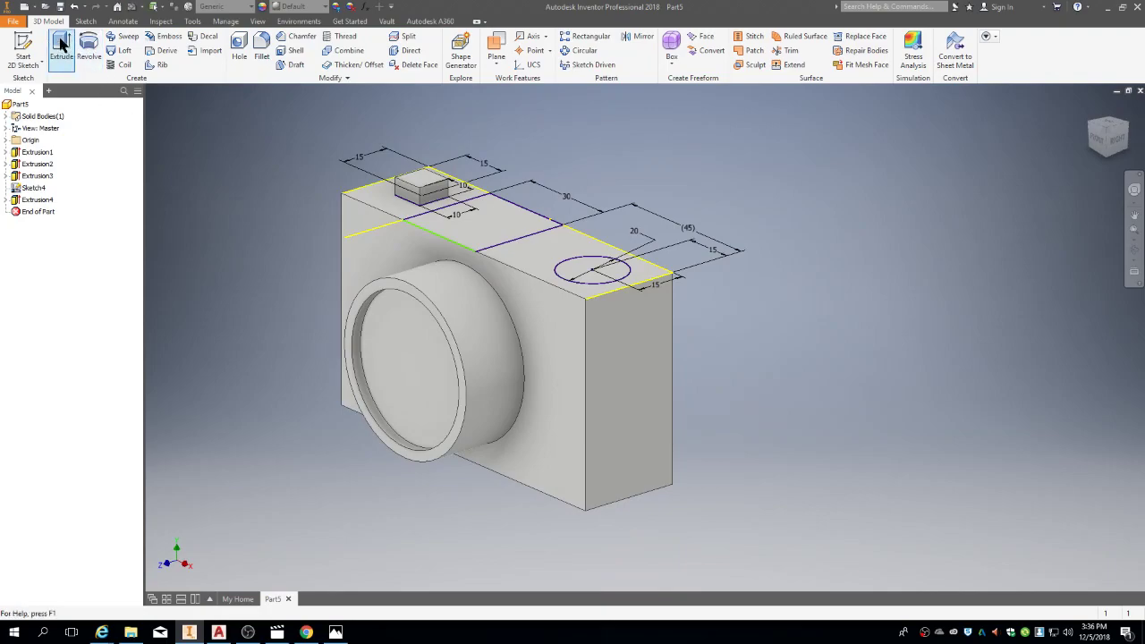
pyautogui.click(61, 45)
pyautogui.click(580, 273)
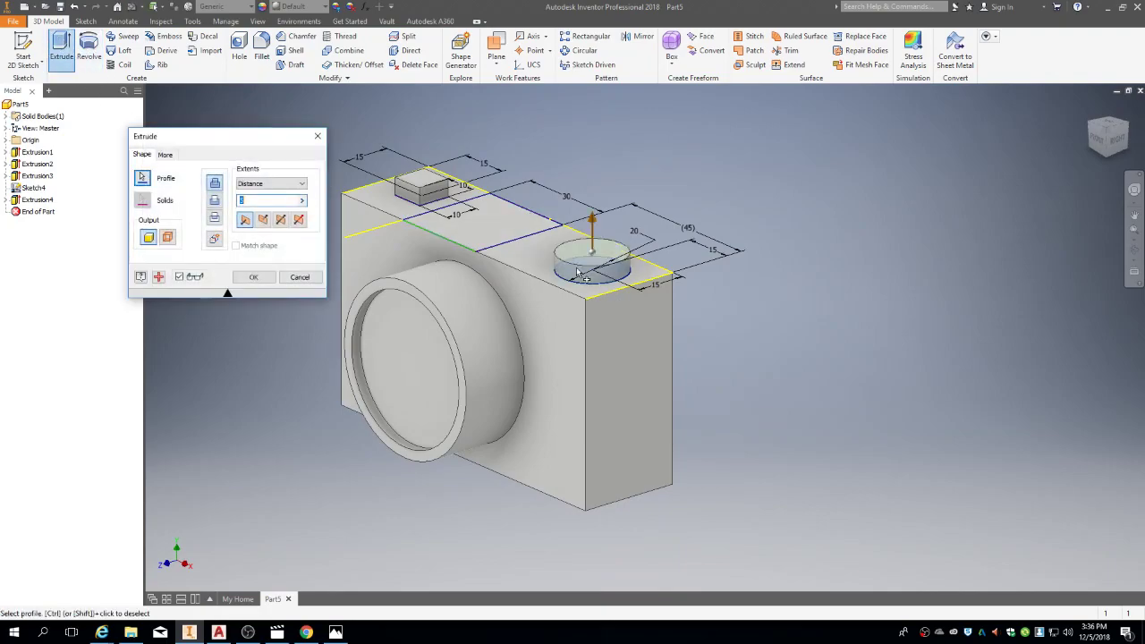
pyautogui.click(254, 277)
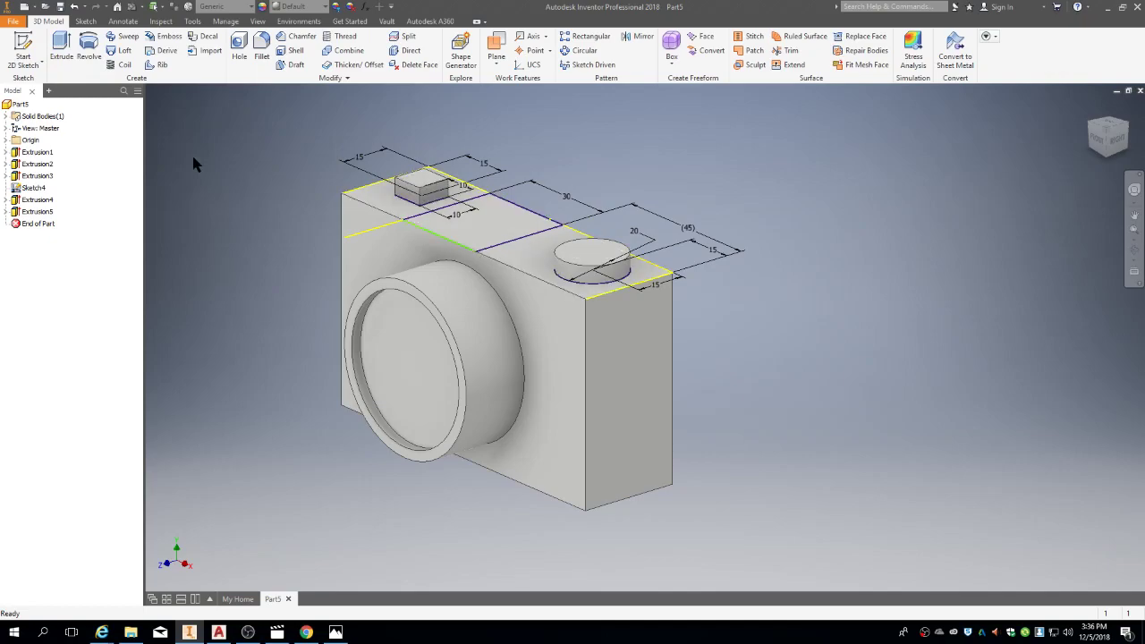
# Step: Extrude the Sketch4 rectangle 10 mm to form the viewfinder block
pyautogui.click(26, 189)
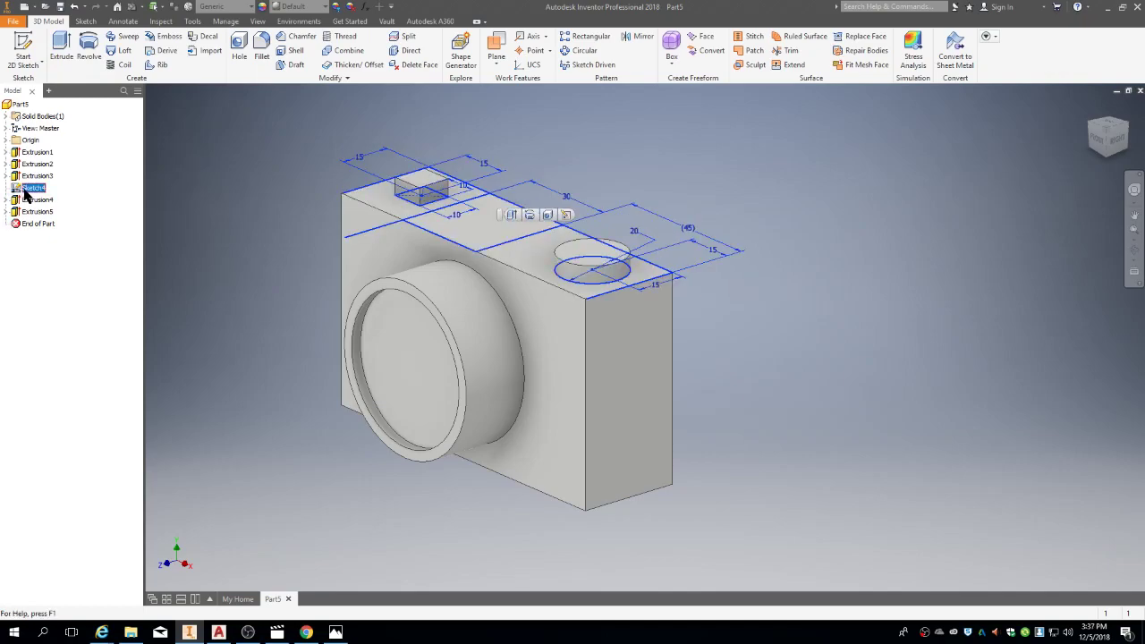
pyautogui.click(60, 49)
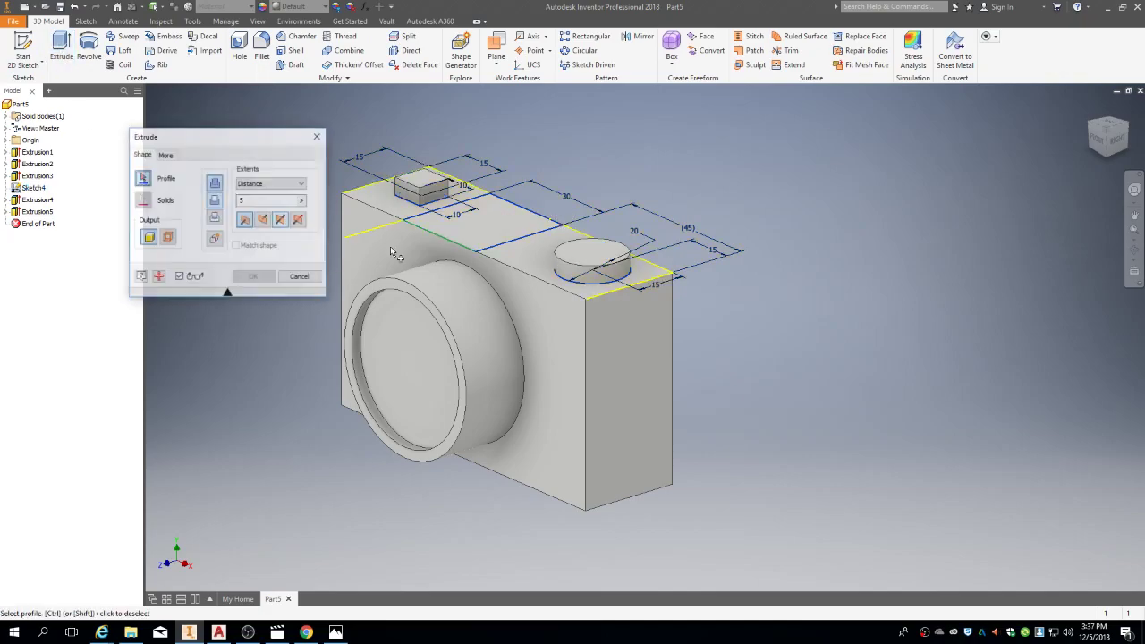
pyautogui.click(479, 222)
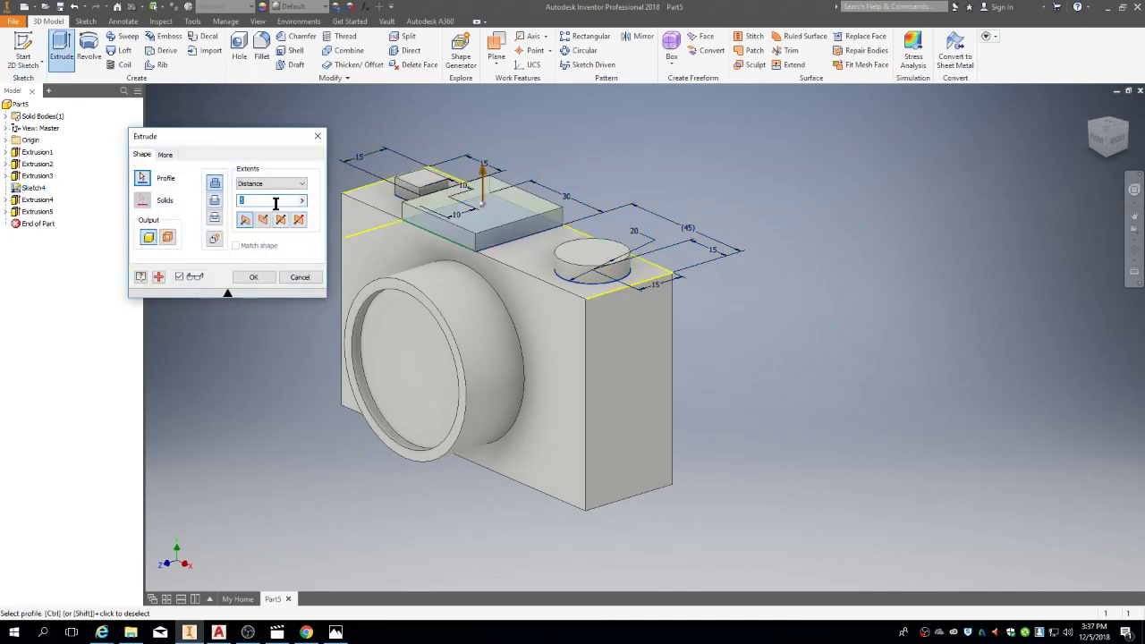
pyautogui.press('BackSpace')
pyautogui.write('10')
pyautogui.press('Return')
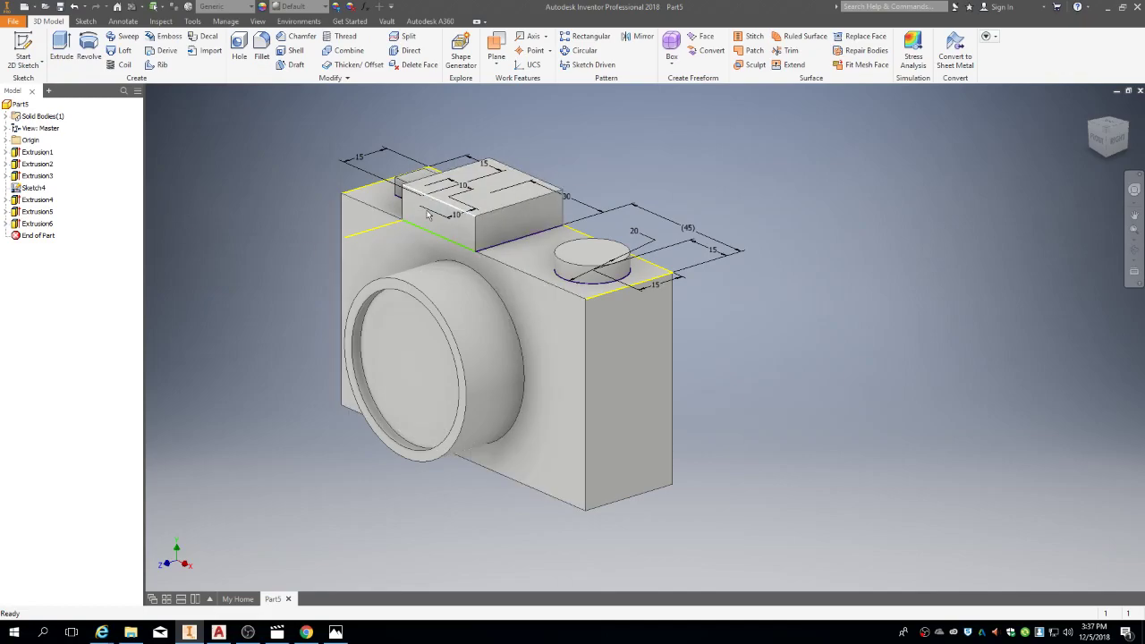
# Step: Orbit the camera, check the reference drawing, and open the viewfinder block face's context menu
pyautogui.keyDown('shift'); pyautogui.moveTo(215, 205); pyautogui.dragTo(238, 271, button='middle'); pyautogui.keyUp('shift')
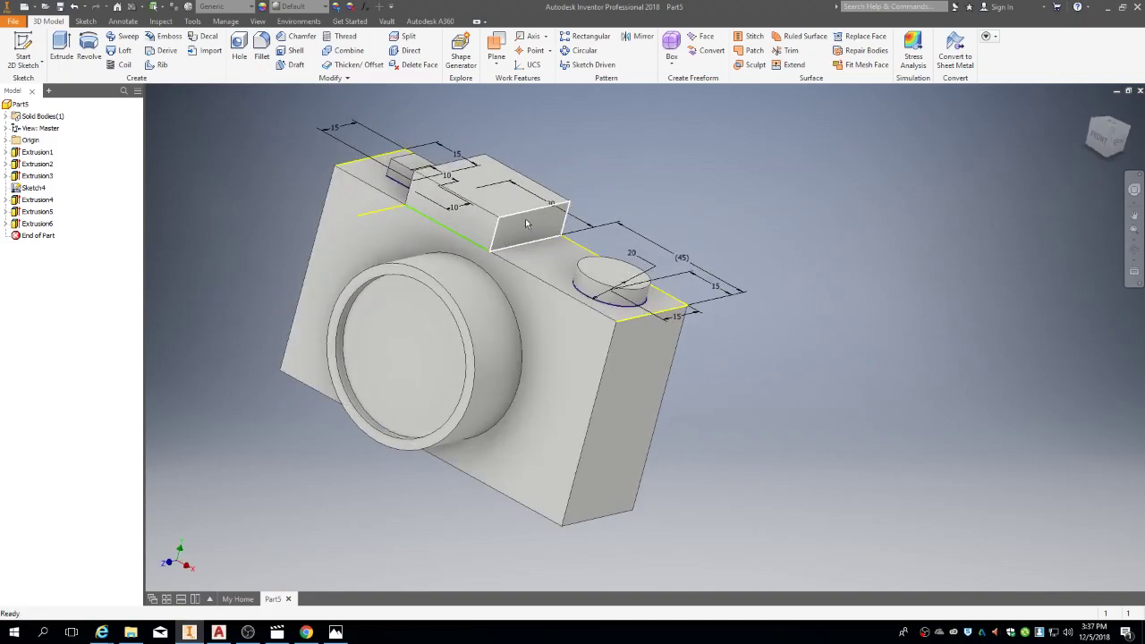
pyautogui.hotkey('alt', 'Tab')
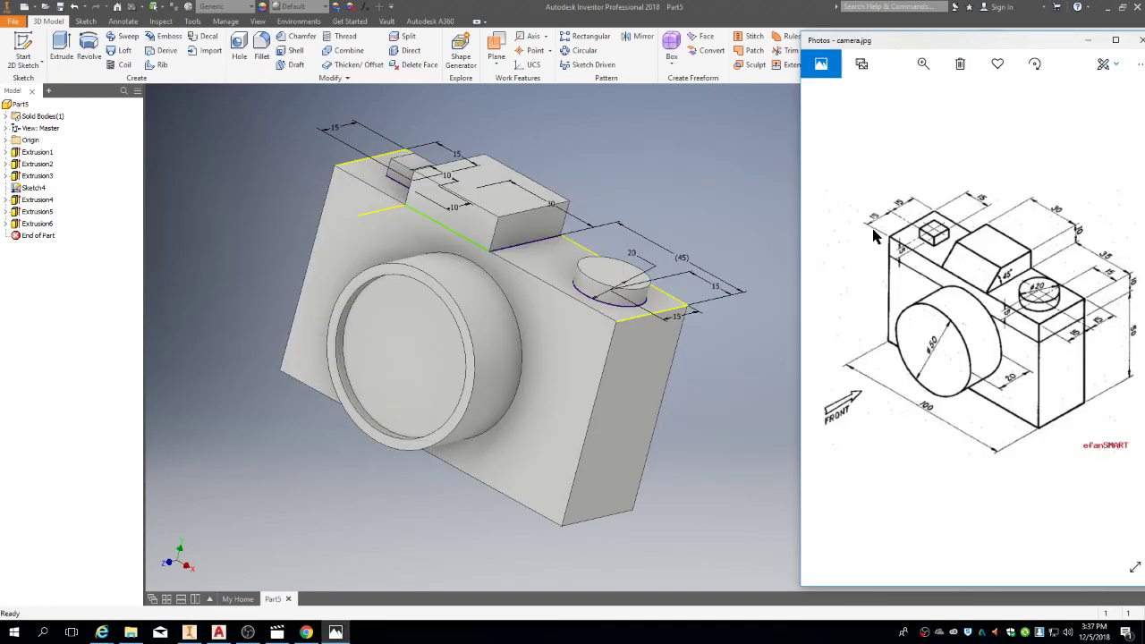
pyautogui.hotkey('alt', 'Tab')
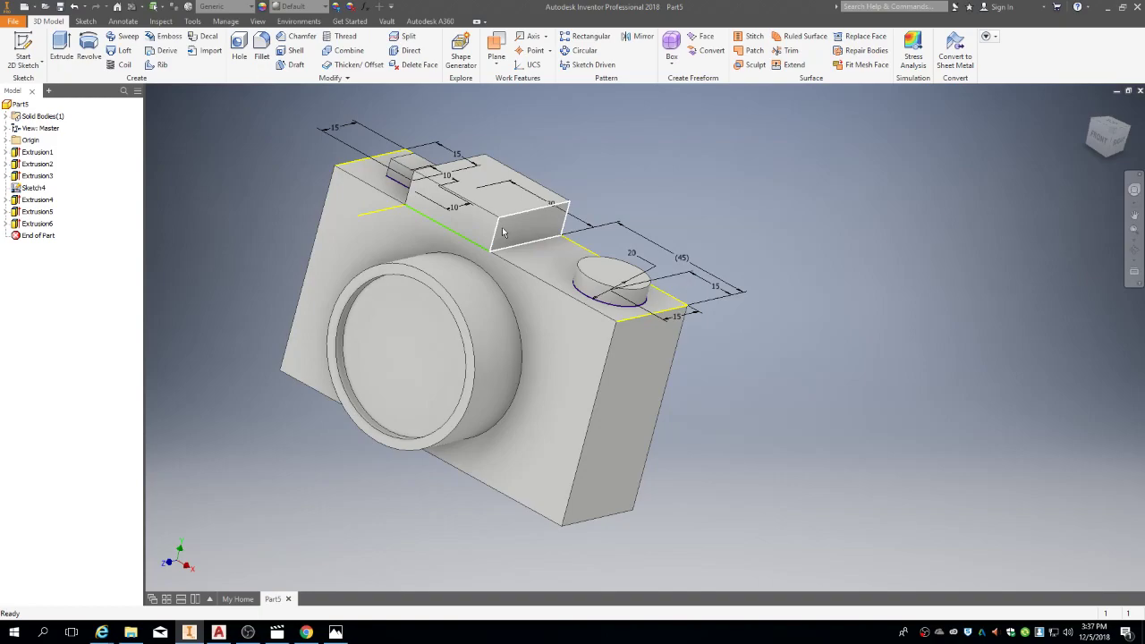
pyautogui.rightClick(503, 233)
# Step: Sketch a closed triangle on the viewfinder face with a 45° edge from the origin, then finish the sketch
pyautogui.click(502, 260)
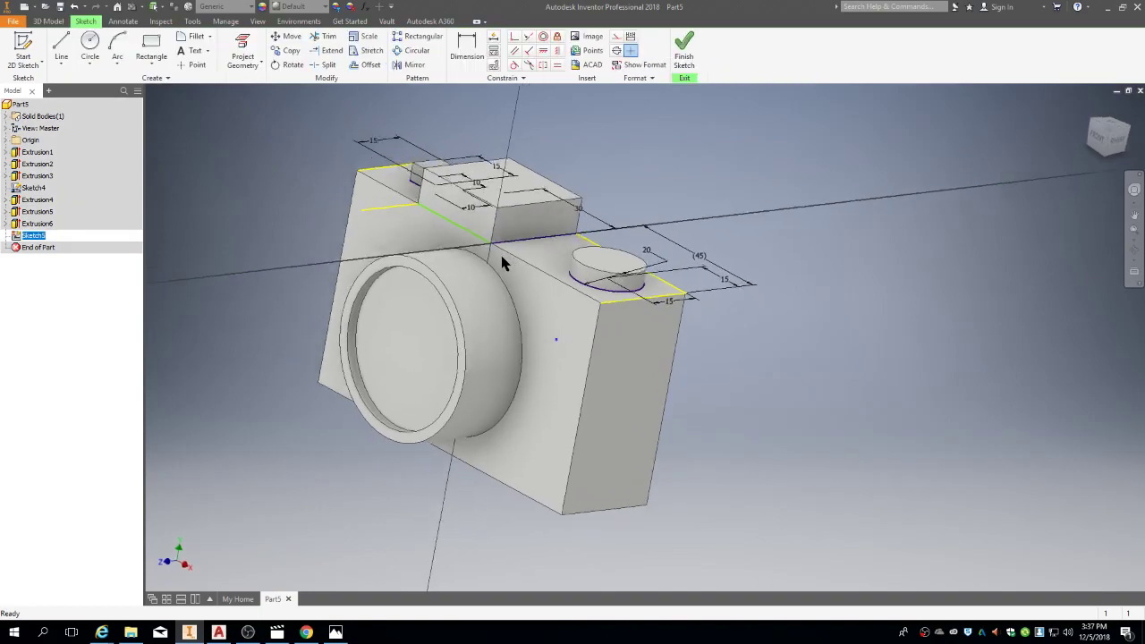
pyautogui.click(59, 45)
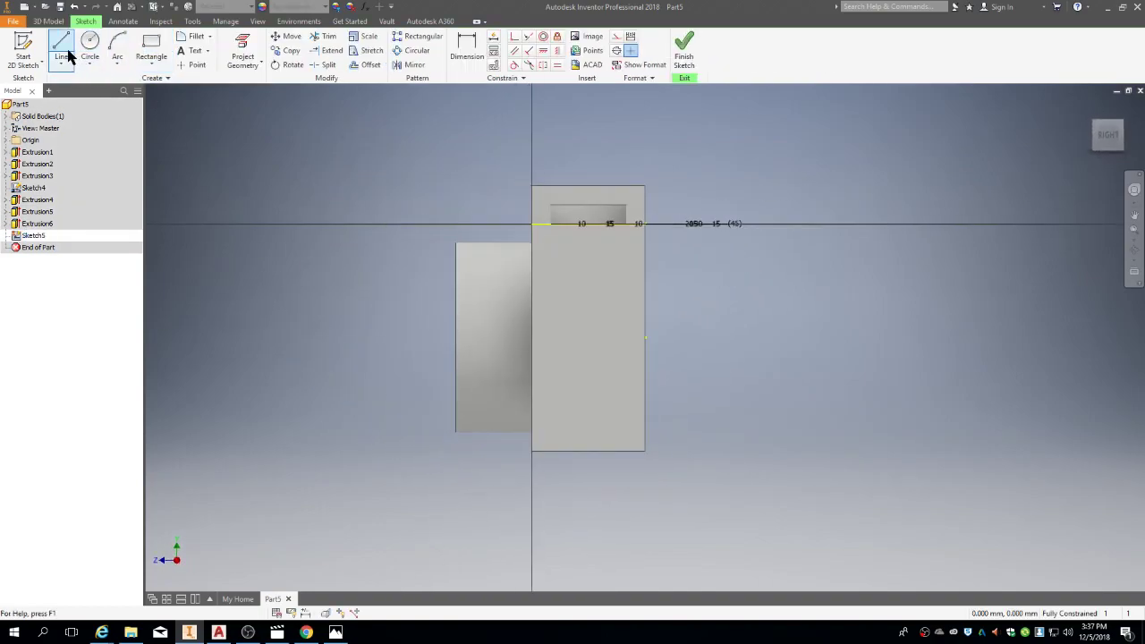
pyautogui.click(533, 222)
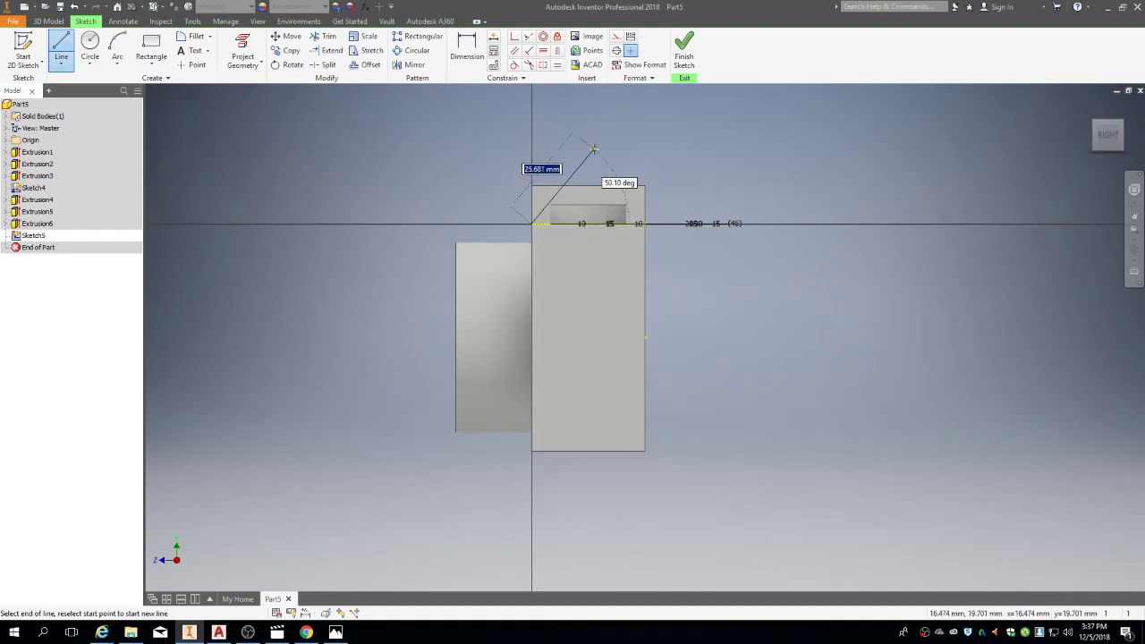
pyautogui.press('Tab')
pyautogui.write('45')
pyautogui.press('Return')
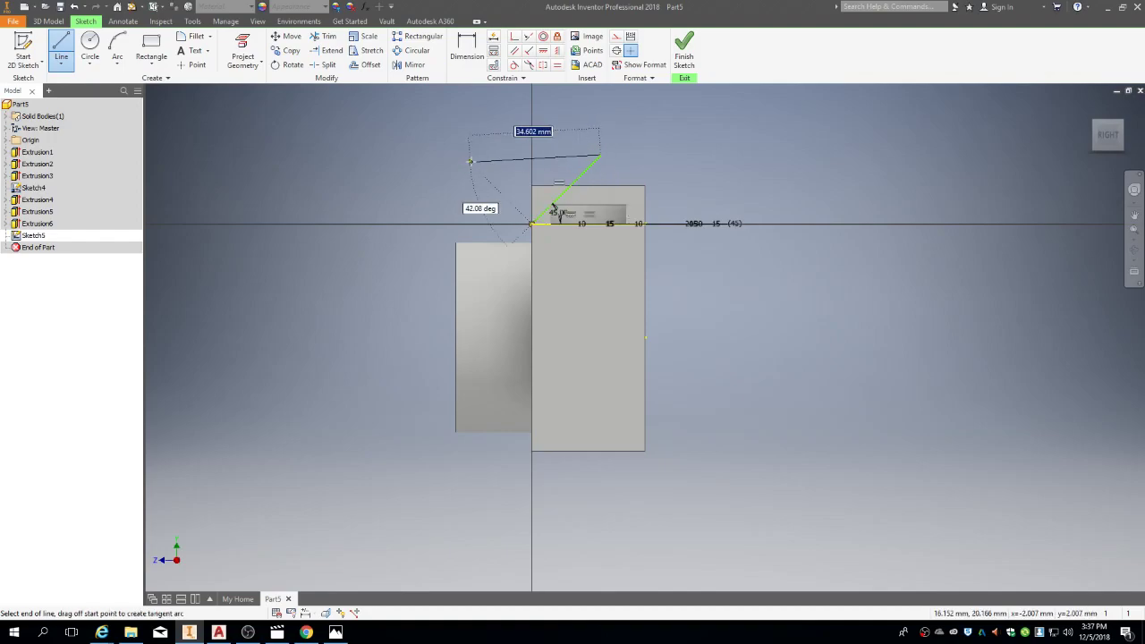
pyautogui.press('Return')
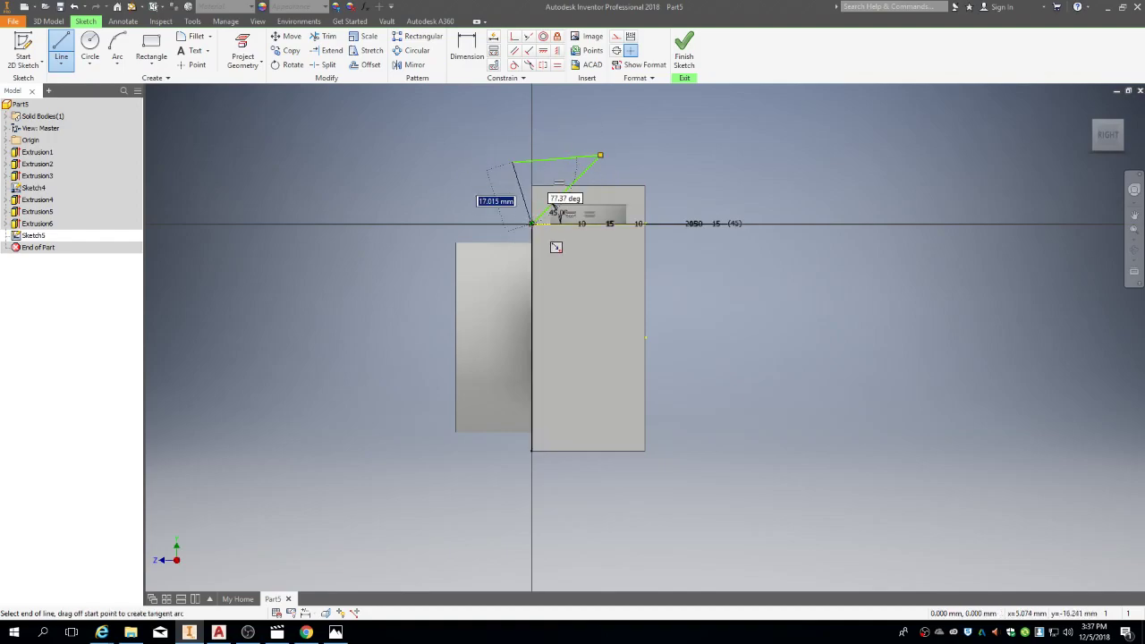
pyautogui.click(533, 223)
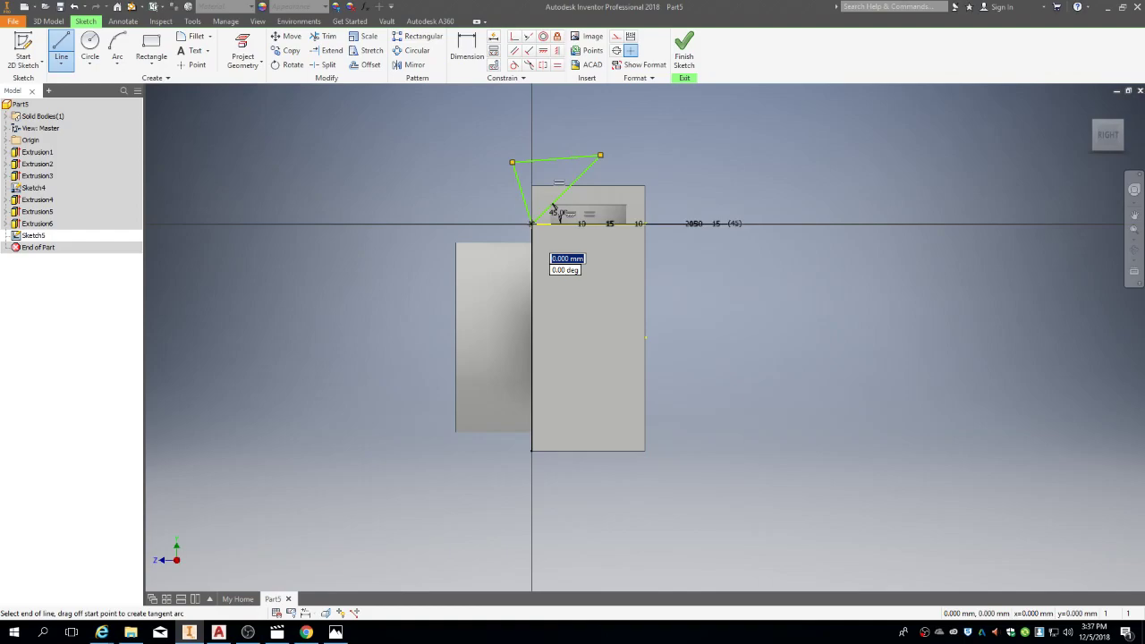
pyautogui.click(685, 63)
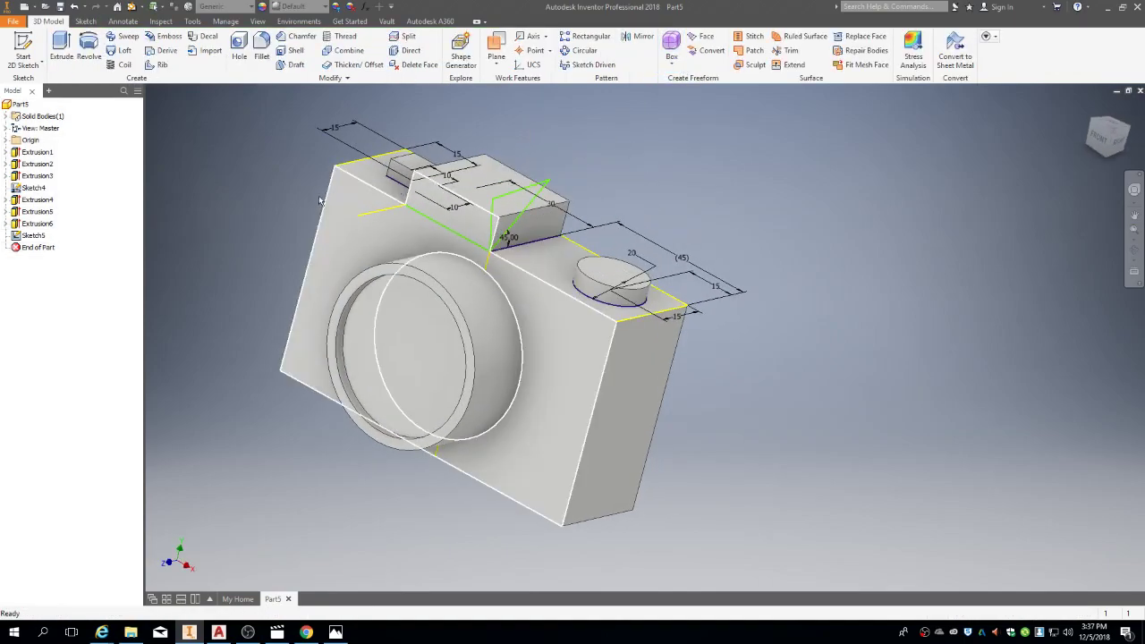
# Step: Try a through-all cut with the triangle, cancel it, and delete Sketch5
pyautogui.click(61, 49)
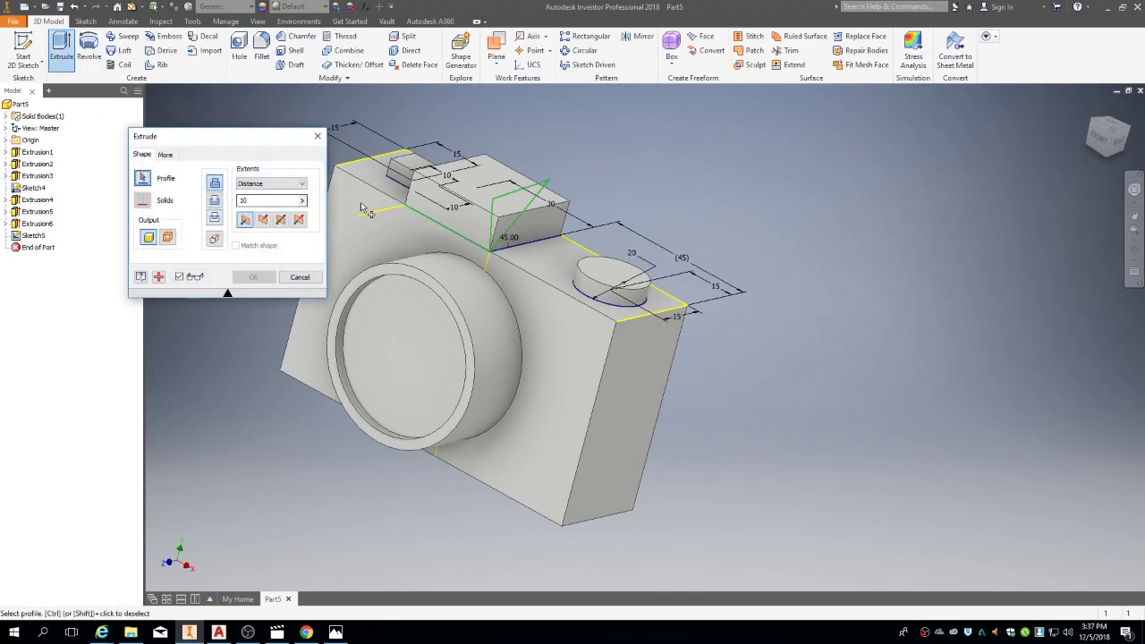
pyautogui.click(219, 200)
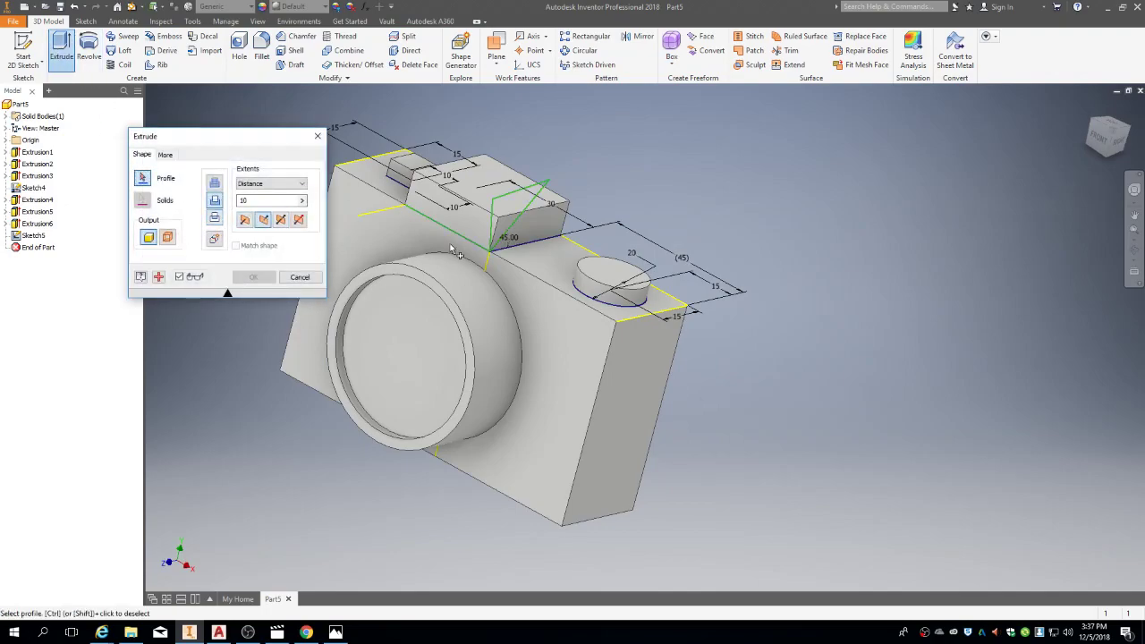
pyautogui.click(271, 184)
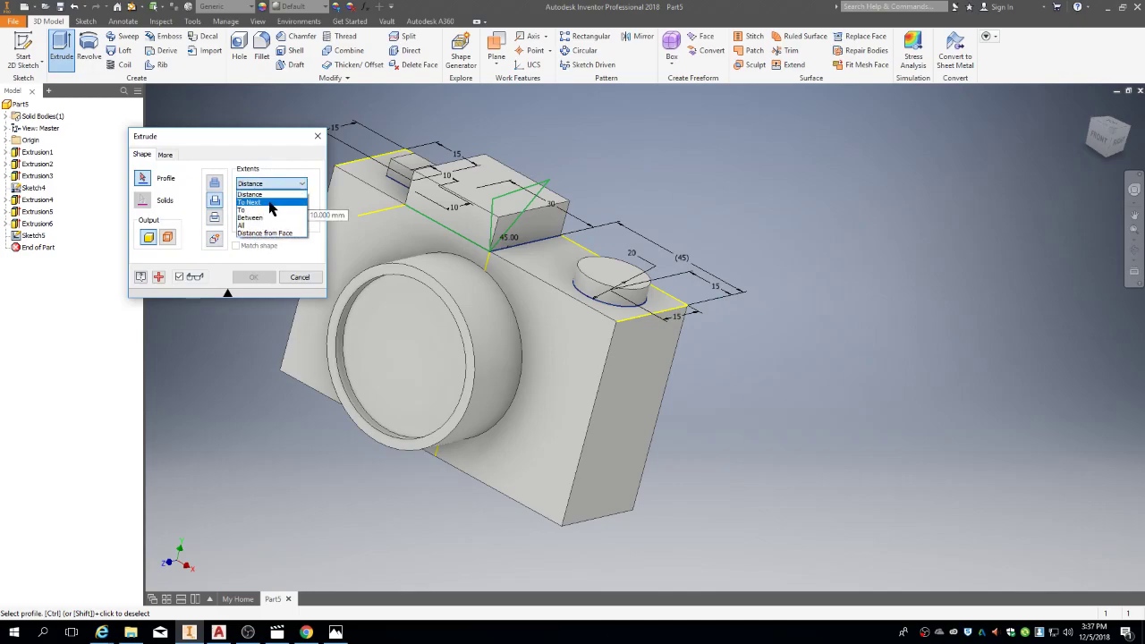
pyautogui.click(272, 228)
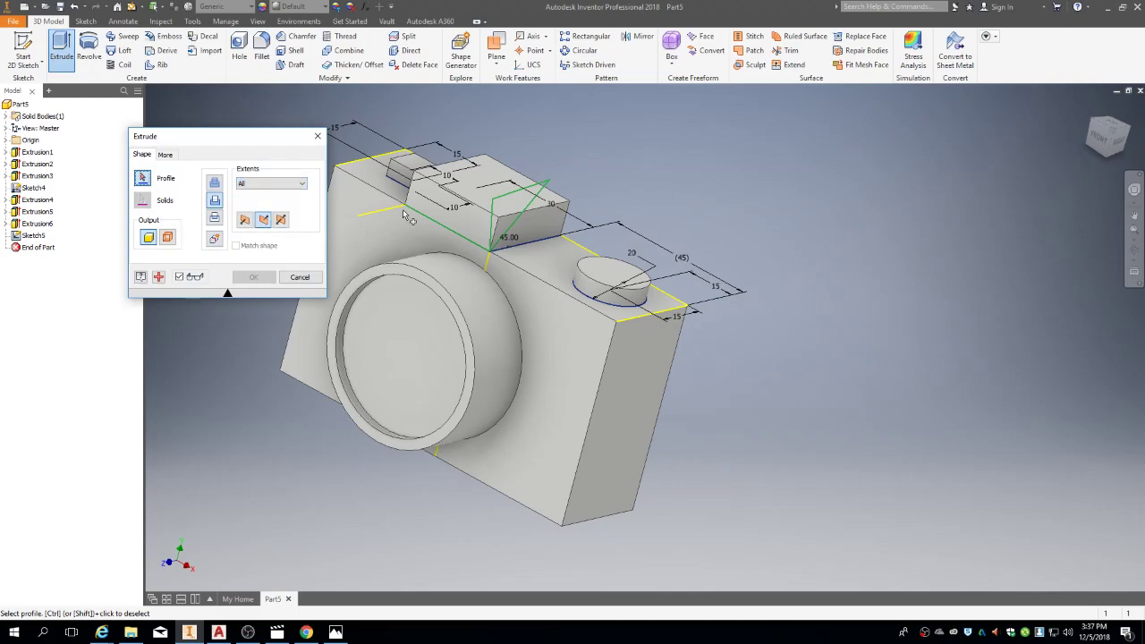
pyautogui.click(509, 207)
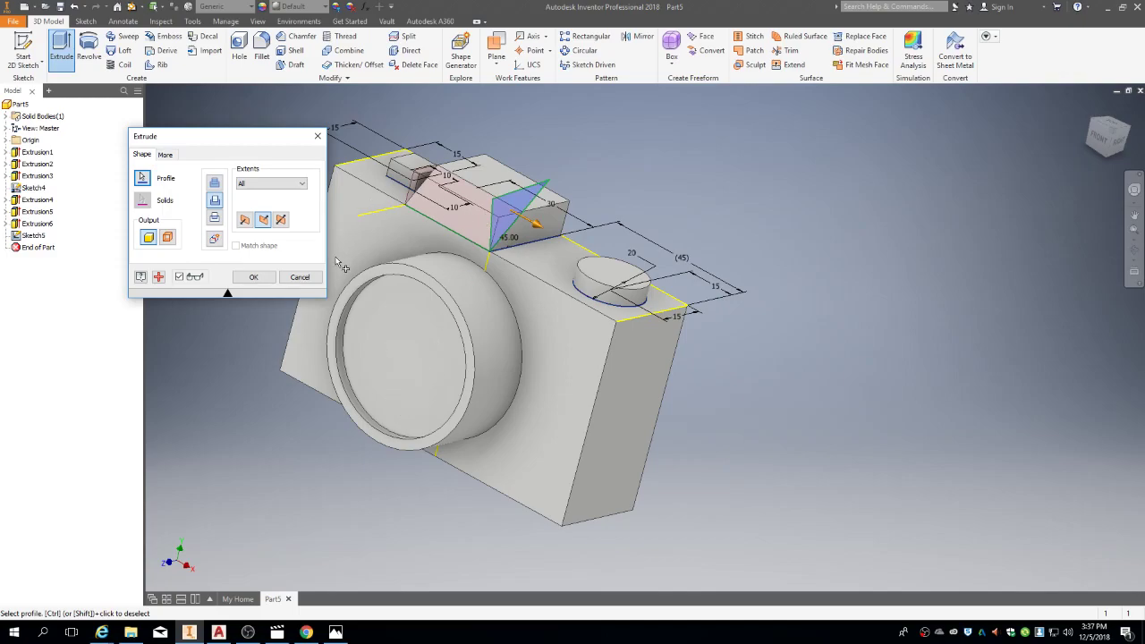
pyautogui.click(293, 279)
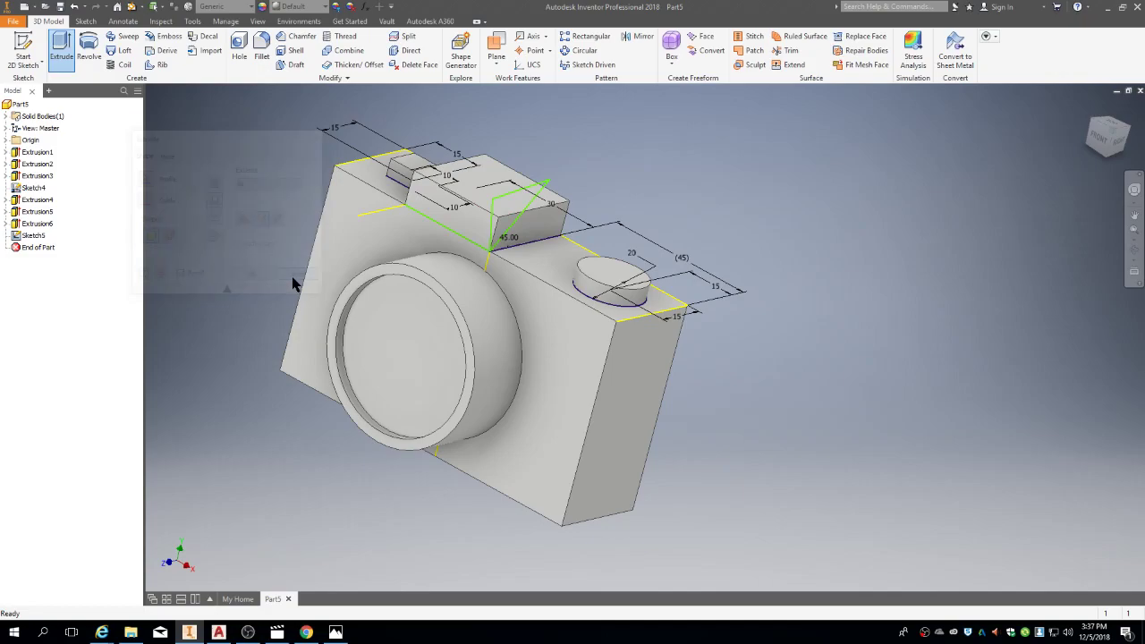
pyautogui.rightClick(41, 240)
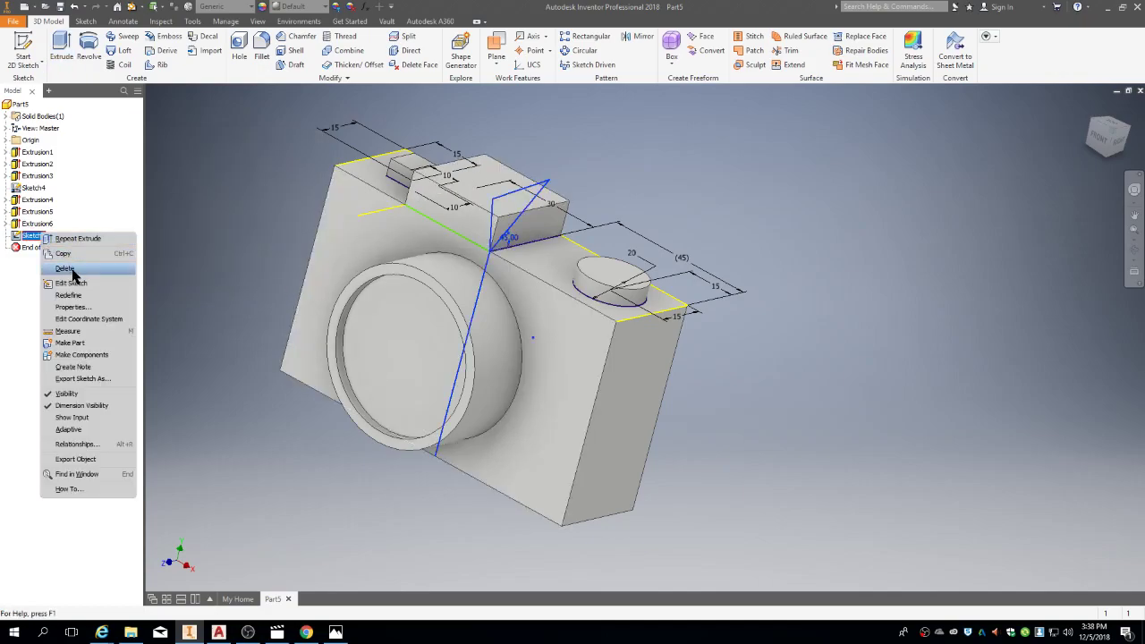
pyautogui.click(66, 270)
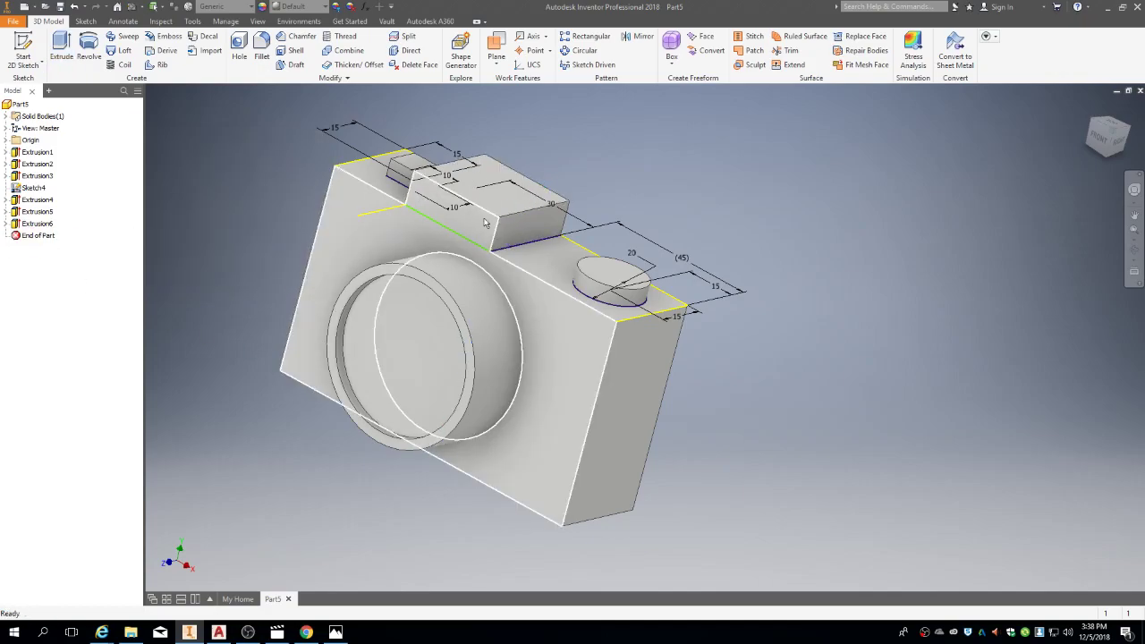
# Step: Chamfer the viewfinder block's top edge with a 10 mm distance
pyautogui.click(302, 41)
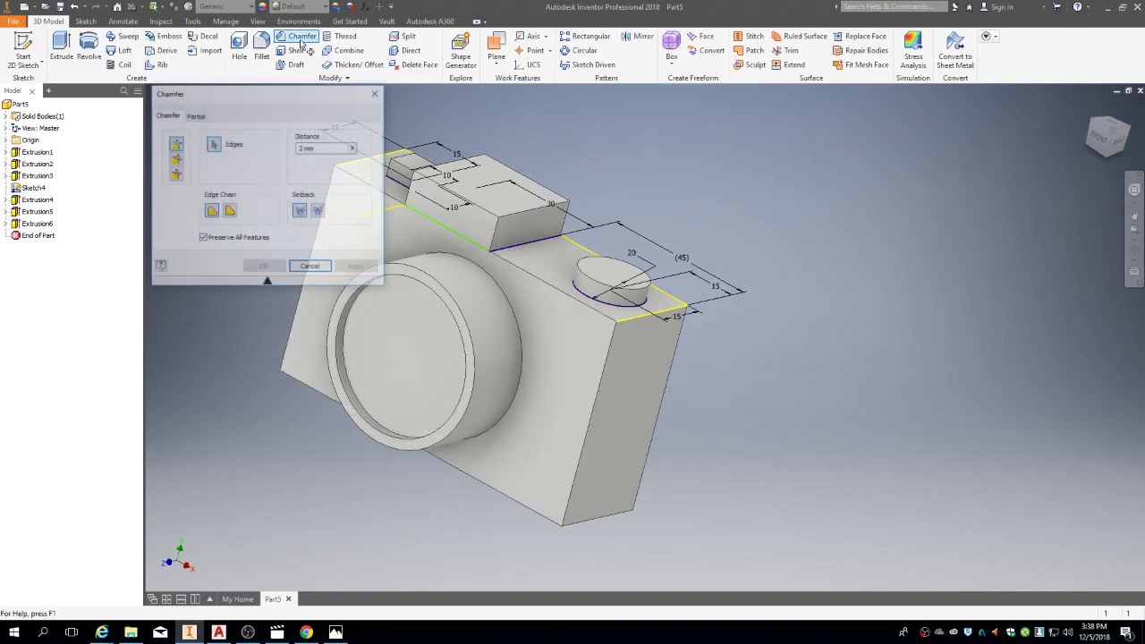
pyautogui.doubleClick(311, 148)
pyautogui.write('10')
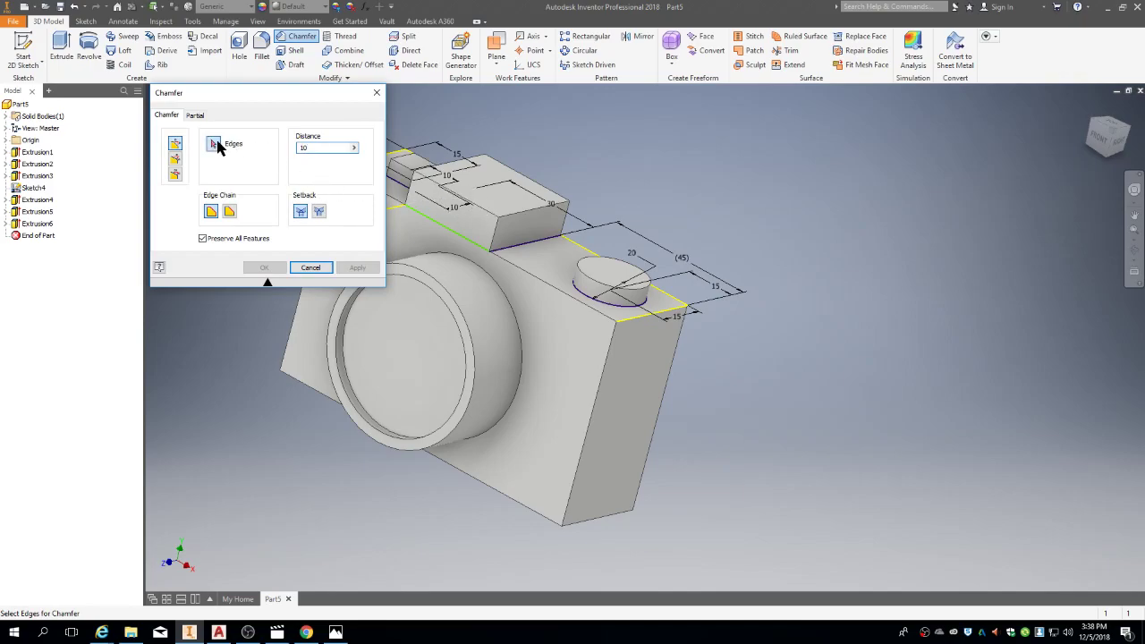
pyautogui.click(488, 216)
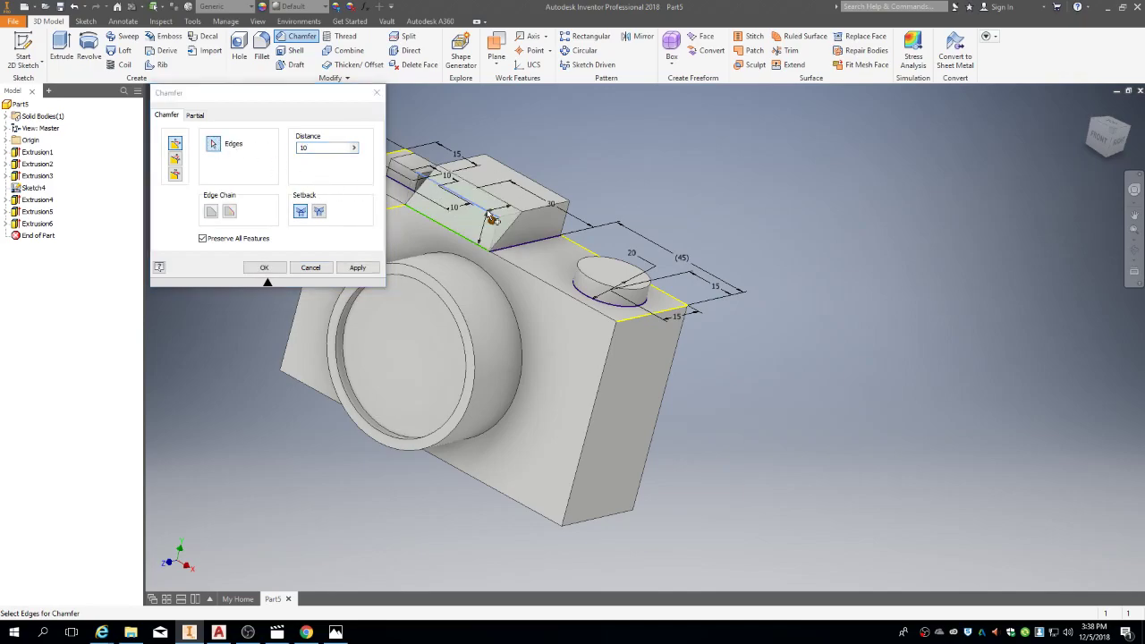
pyautogui.click(359, 268)
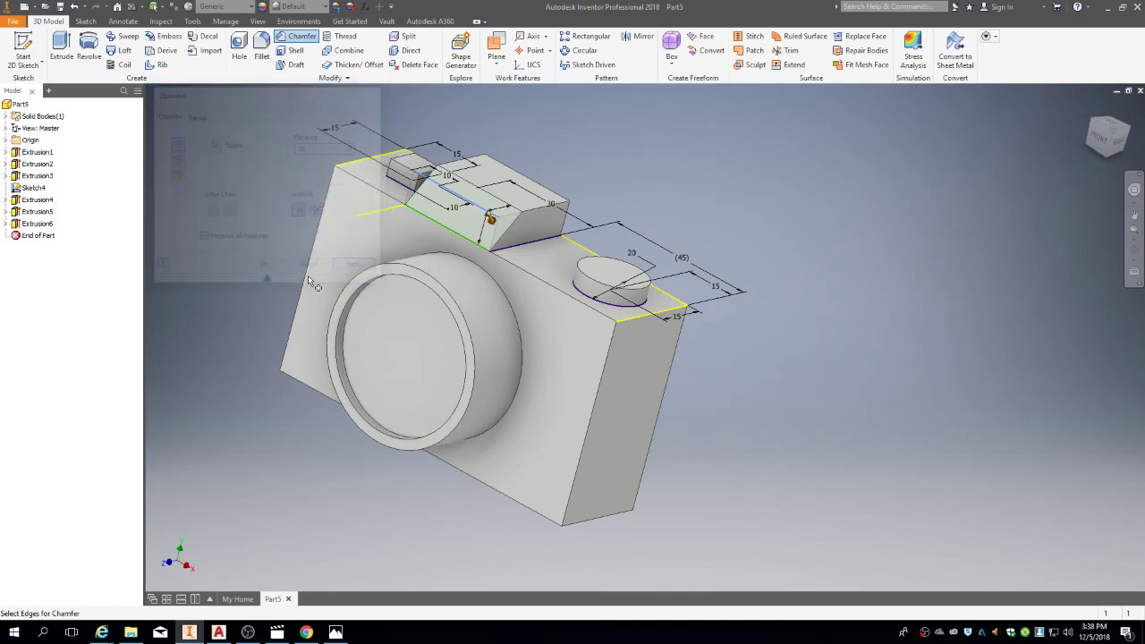
pyautogui.click(311, 267)
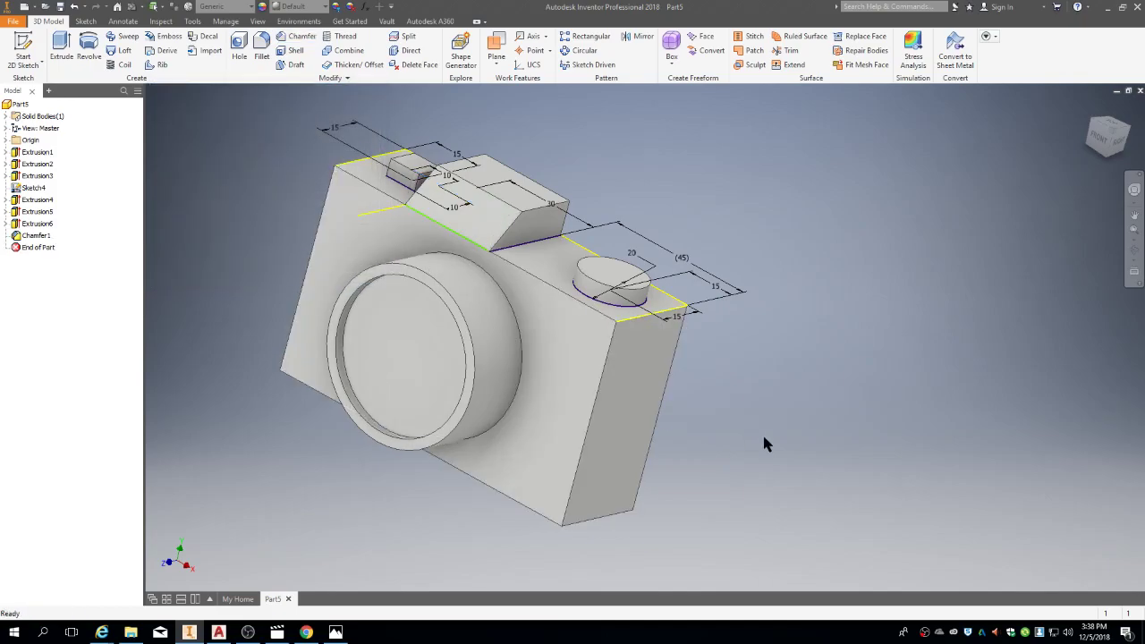
# Step: Hide Sketch4 and its dimensions, then orbit to view the camera from behind
pyautogui.keyDown('shift'); pyautogui.moveTo(793, 434); pyautogui.dragTo(1035, 398, button='middle'); pyautogui.keyUp('shift')
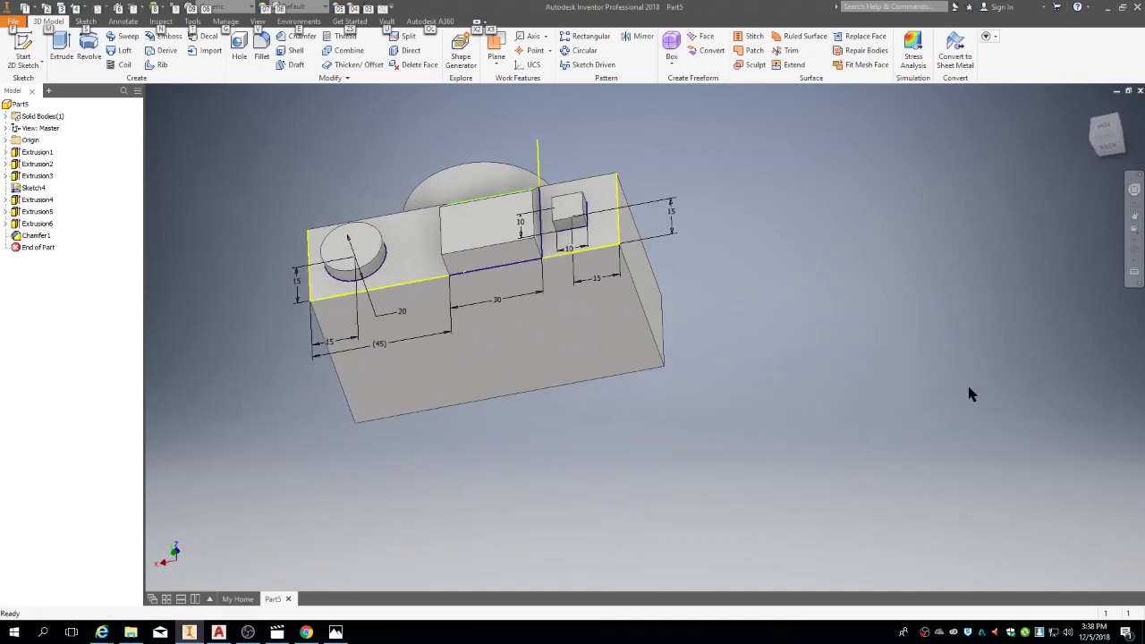
pyautogui.rightClick(36, 190)
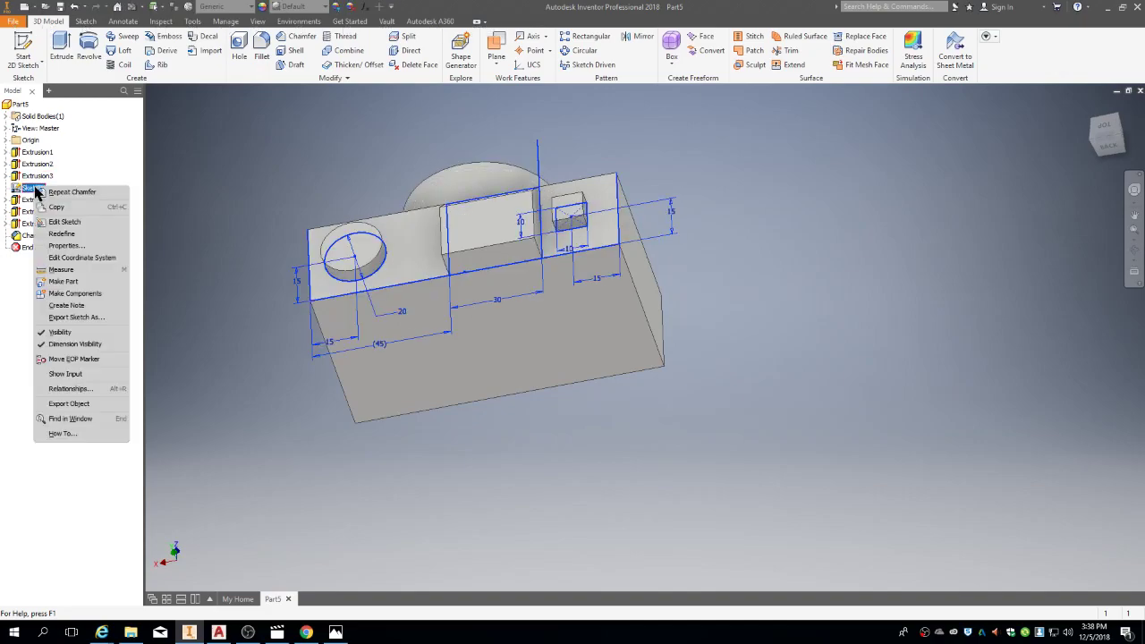
pyautogui.click(59, 333)
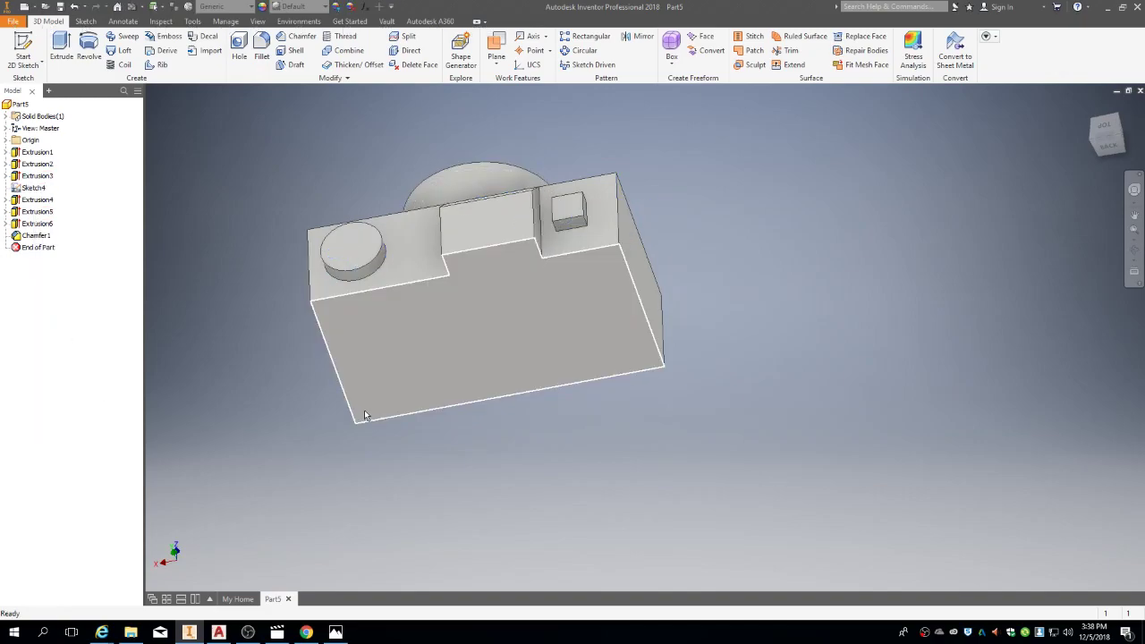
pyautogui.keyDown('shift'); pyautogui.moveTo(545, 531); pyautogui.dragTo(566, 492, button='middle'); pyautogui.keyUp('shift')
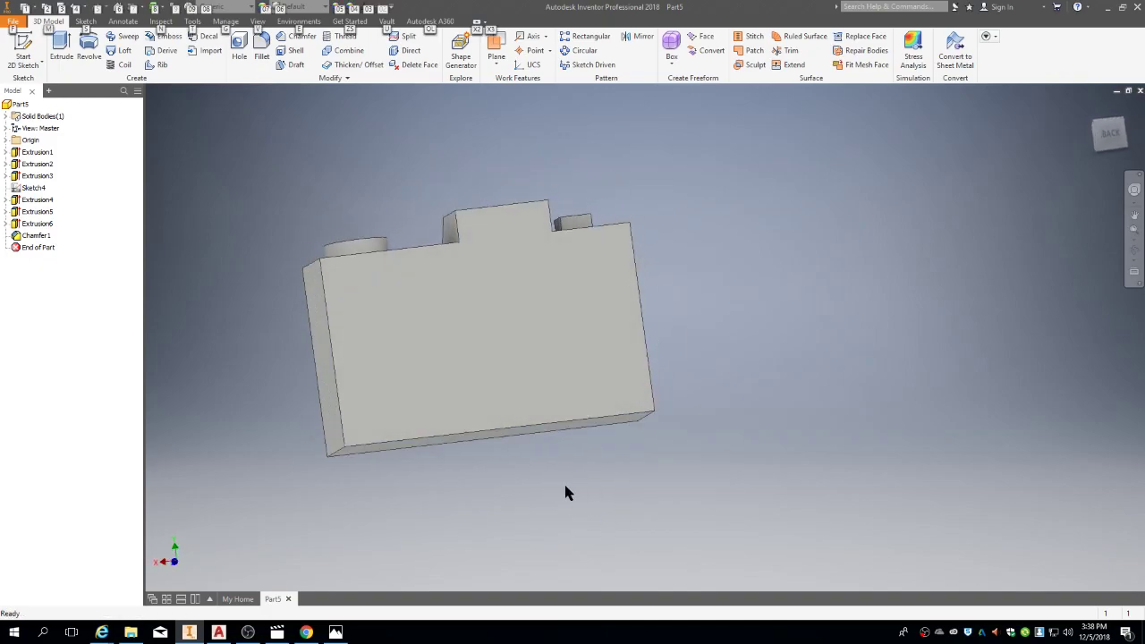